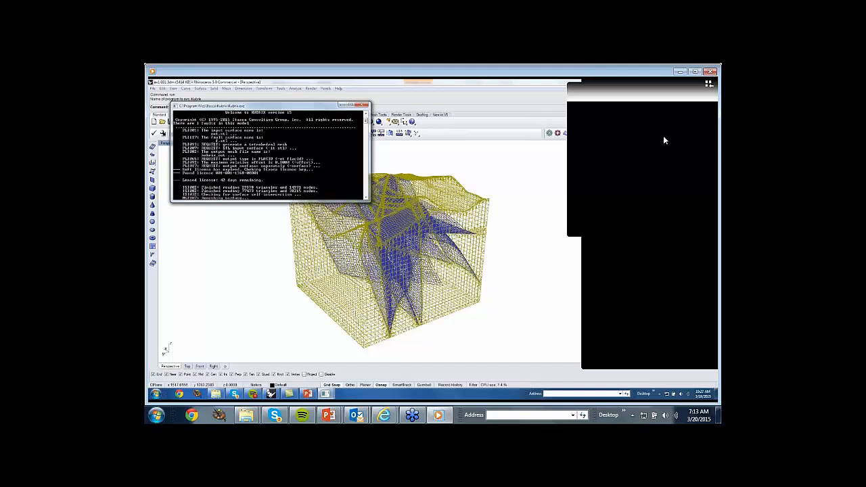
Watch the AutomaticMeshing video, pausing and resuming it at the fault face group plot, and close the player at its end.
mouse_move(569, 168)
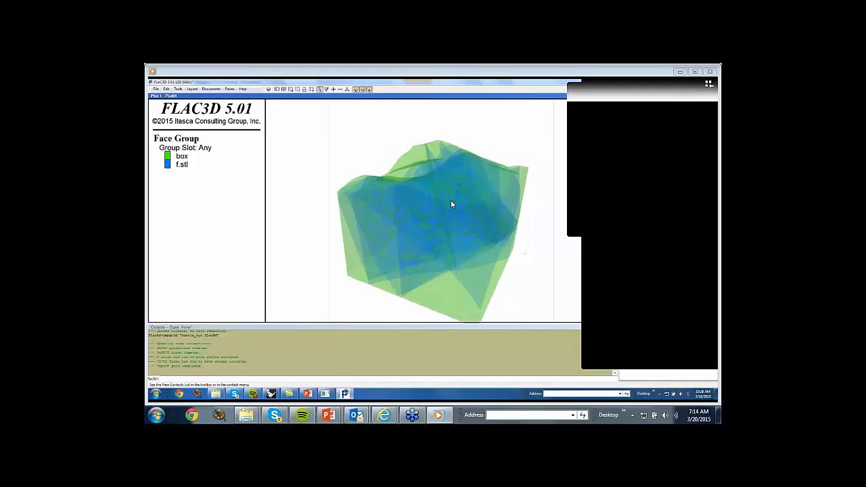
mouse_move(398, 187)
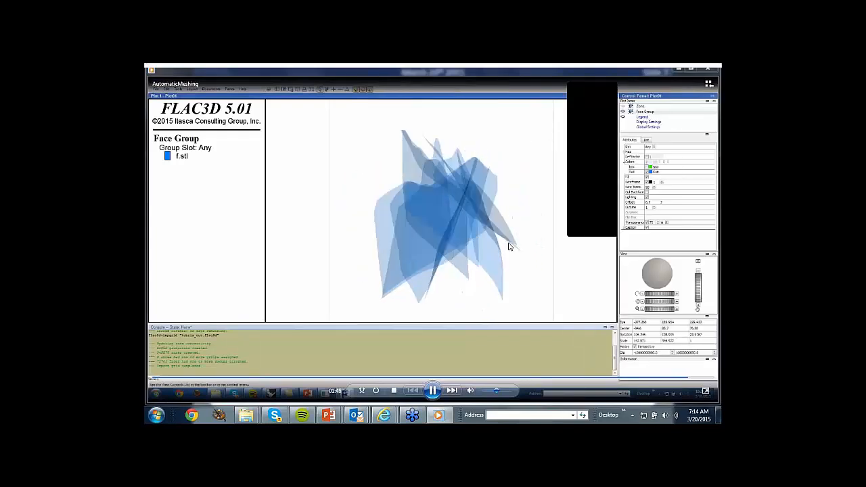
click(432, 391)
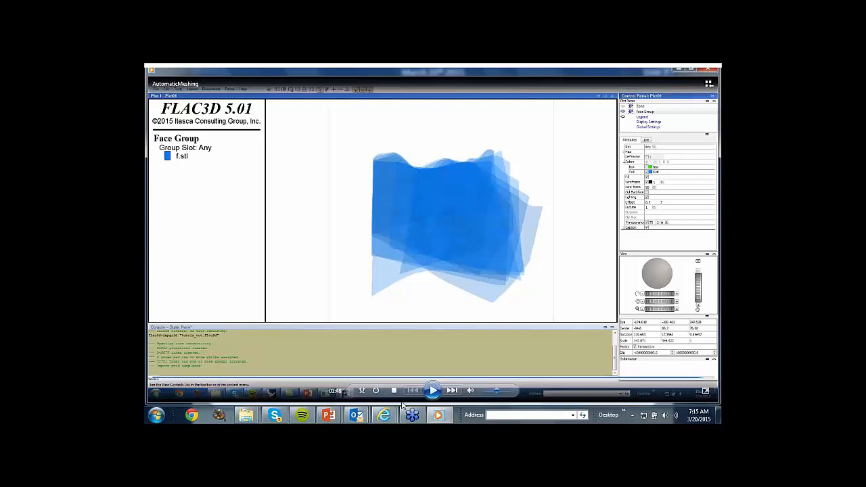
click(432, 391)
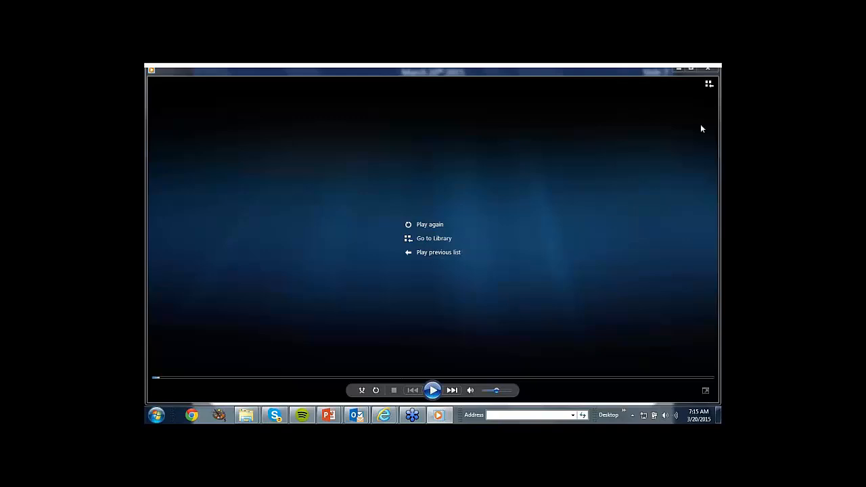
click(709, 74)
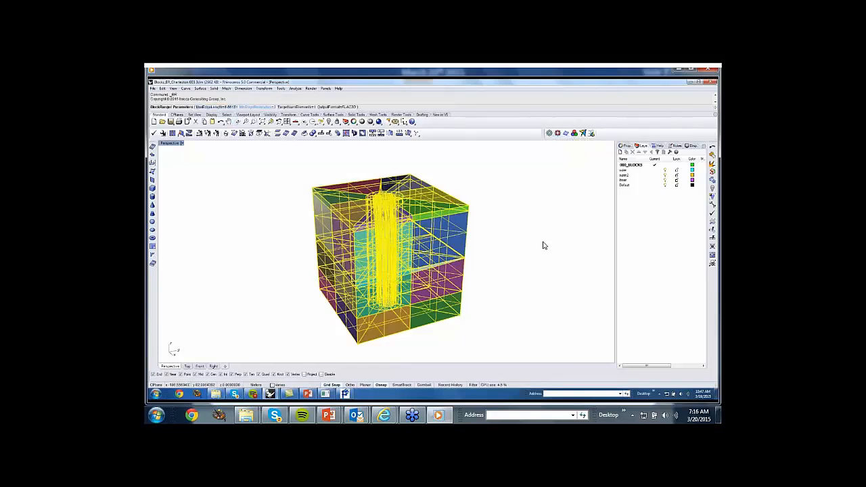
Close the finished video and open the second interactive meshing video from the KUBRIX-GEO slide, accepting the file warning.
mouse_move(551, 174)
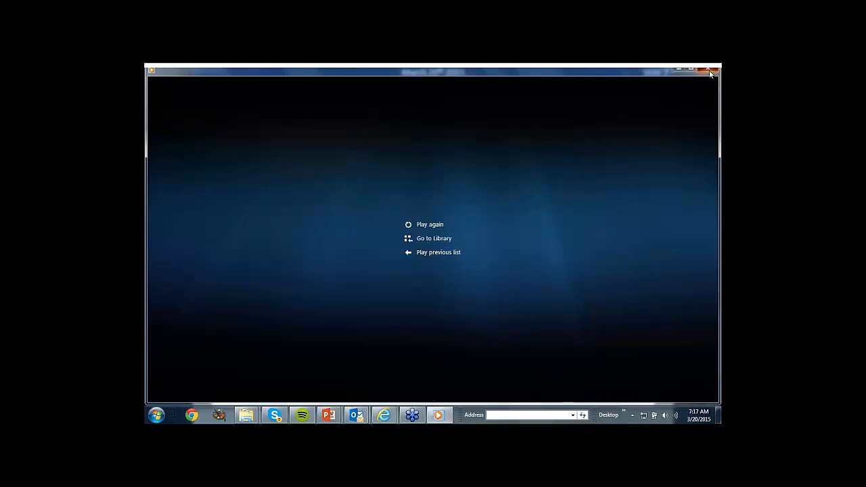
click(710, 70)
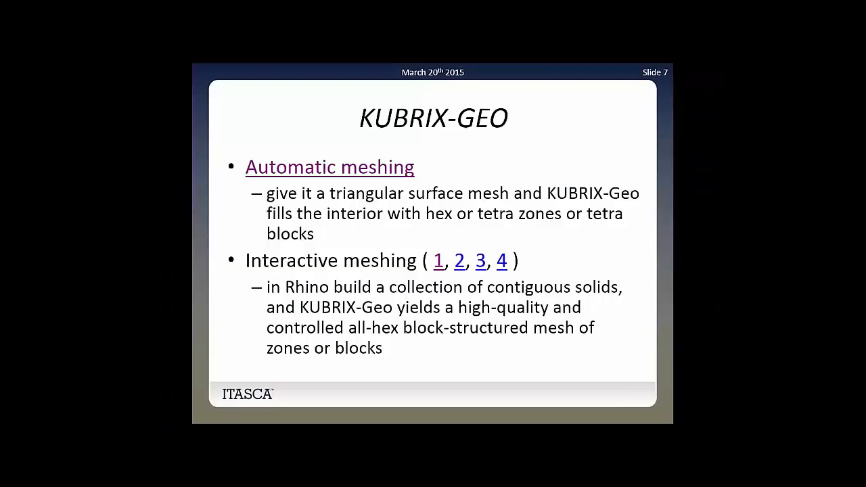
click(460, 274)
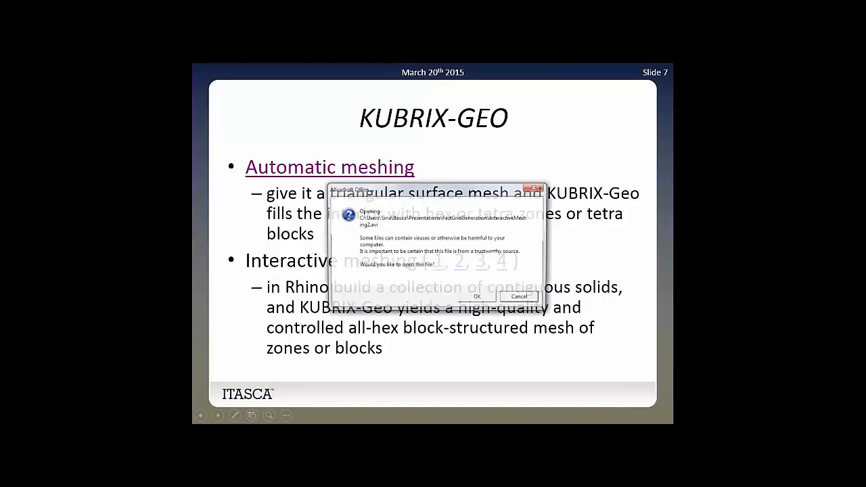
click(477, 296)
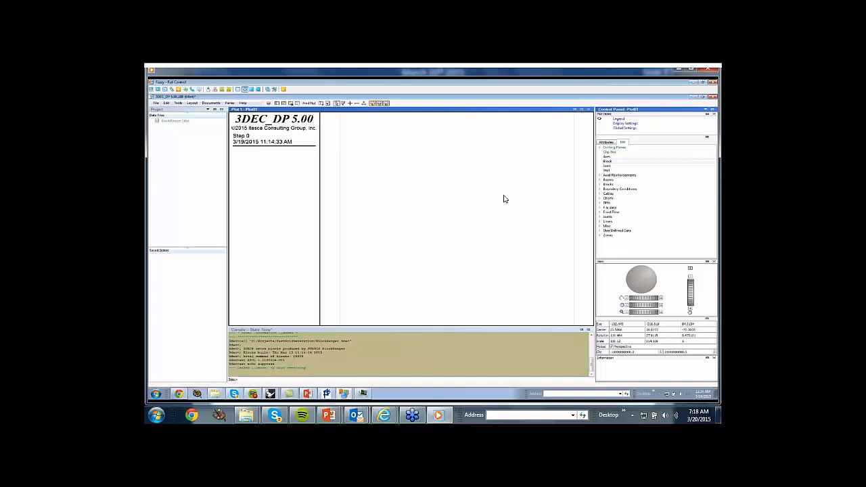
Colour the block plot by Region and inspect the coloured cube model.
click(647, 151)
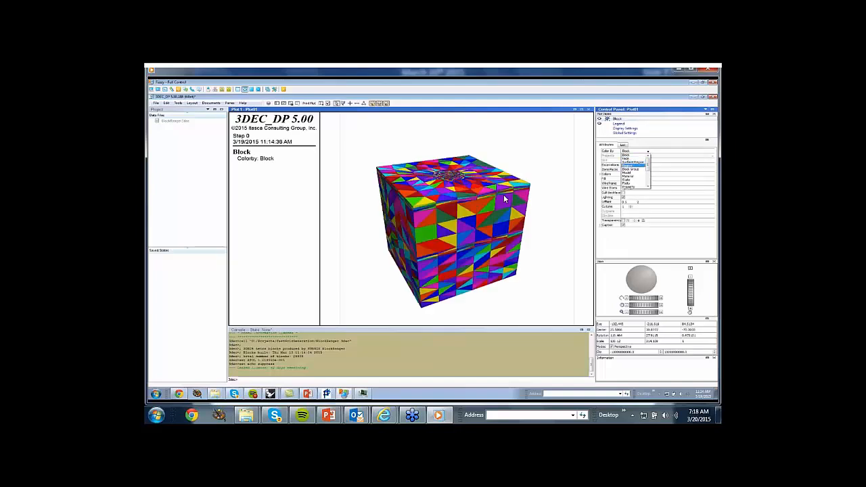
click(630, 166)
mouse_move(504, 199)
right_down()
mouse_move(521, 220)
mouse_move(511, 224)
mouse_move(504, 202)
mouse_move(505, 209)
mouse_move(504, 177)
right_up()
scroll(504, 198, up, 8)
scroll(504, 198, down, 10)
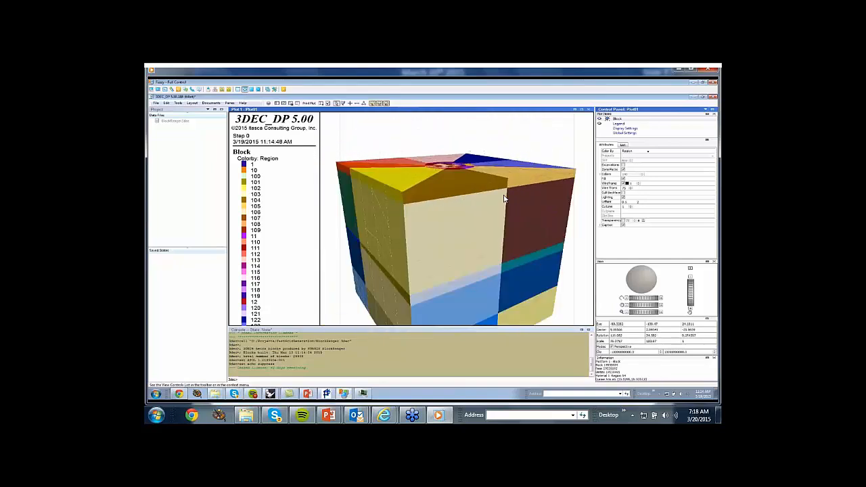
scroll(504, 198, down, 3)
mouse_move(504, 199)
right_down()
mouse_move(478, 161)
mouse_move(501, 176)
mouse_move(505, 224)
mouse_move(522, 246)
right_up()
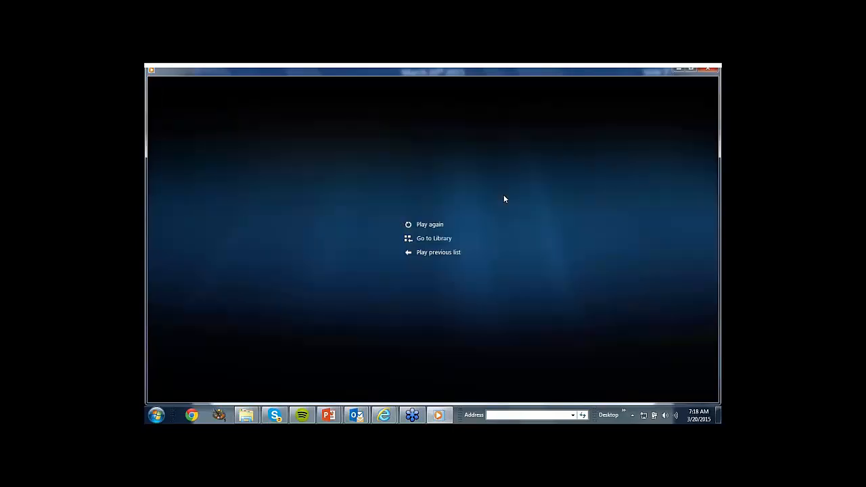
Close the finished video and open the third interactive meshing video from the slide.
click(708, 70)
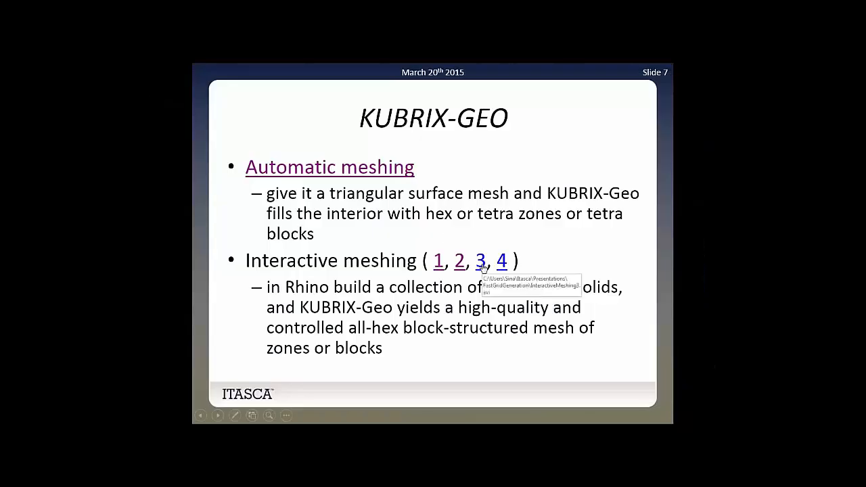
click(481, 262)
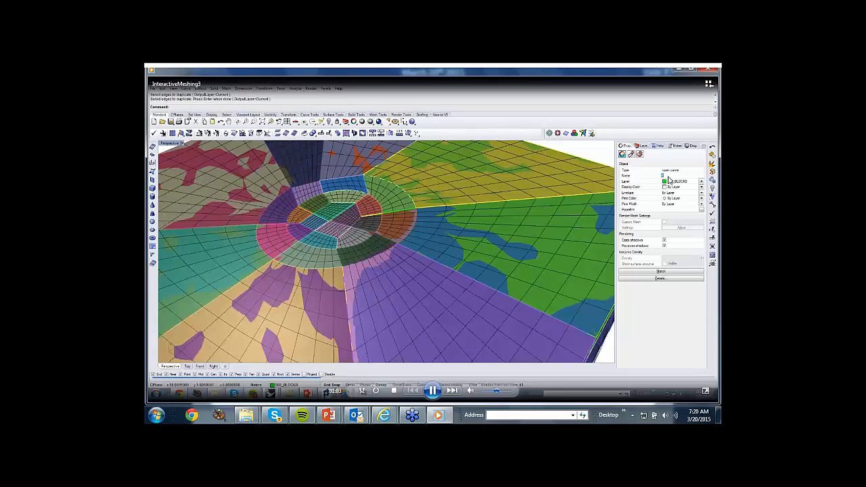
Deselect the named curve and start duplicating an outer vertical polysurface edge of the meshed cube with DupEdge.
key(Escape)
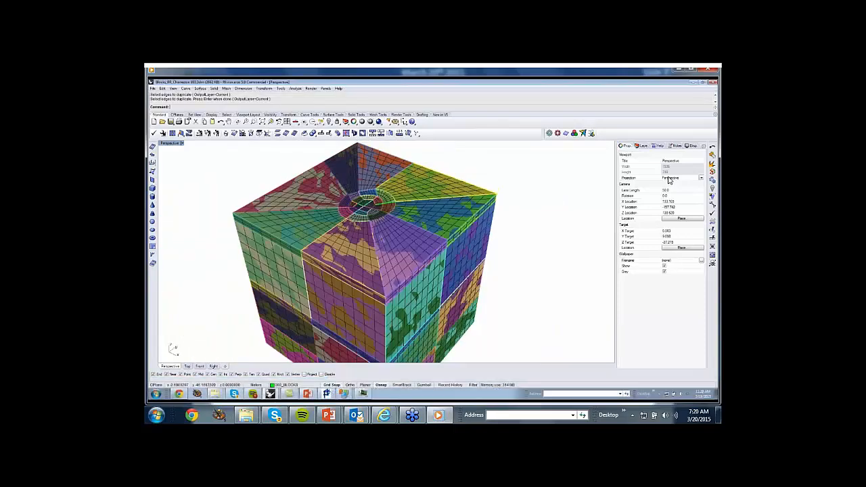
right_drag(298, 243, 295, 219)
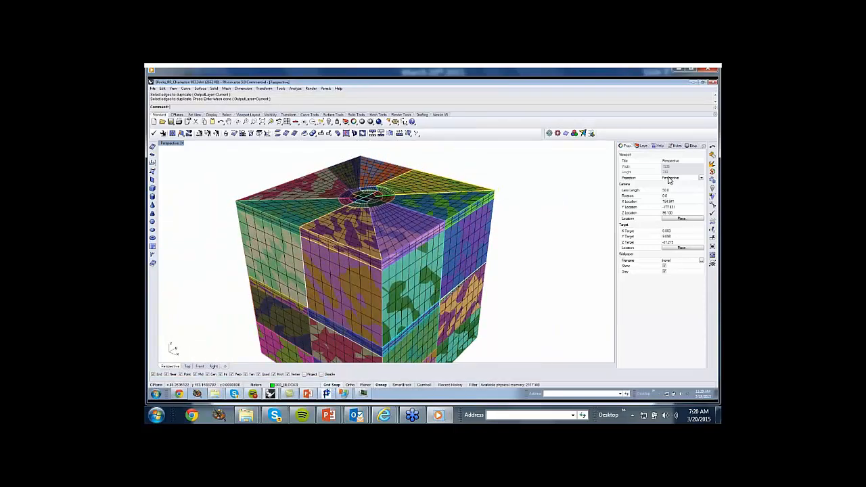
key(Return)
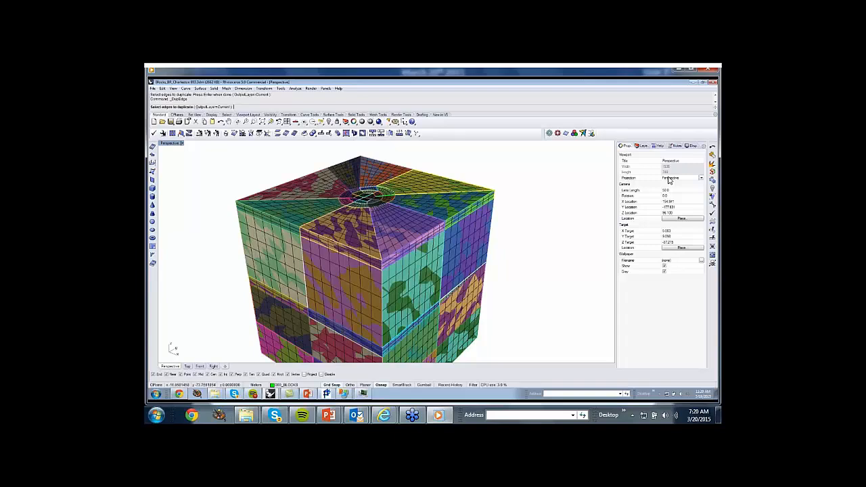
click(242, 235)
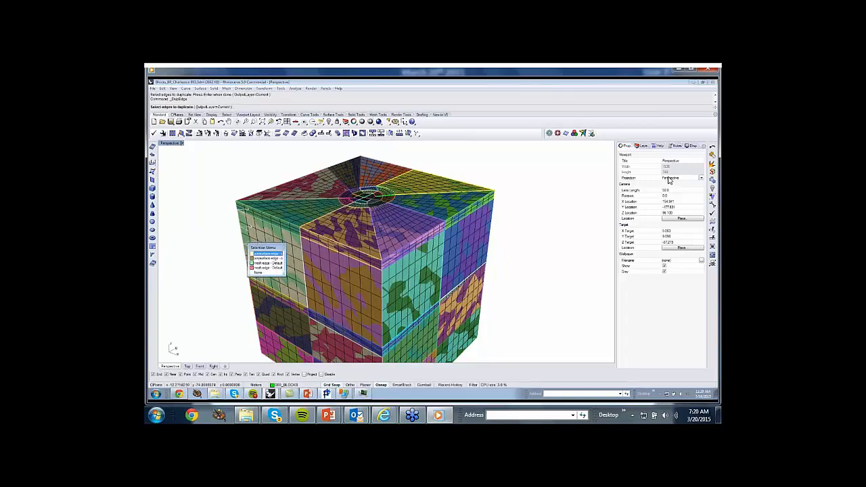
click(266, 252)
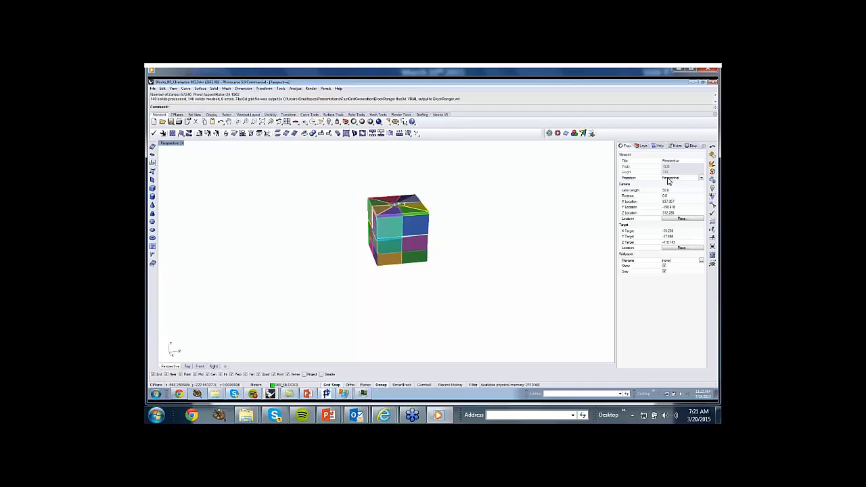
key(ctrl+i)
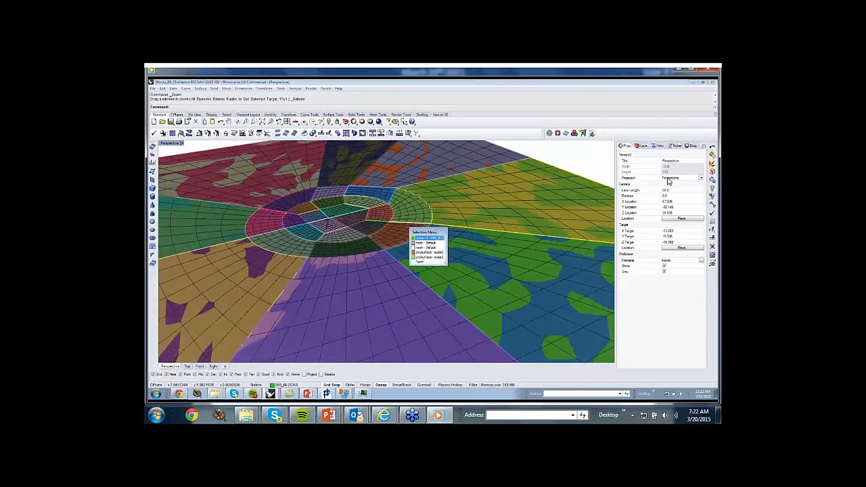
Close the finished video and open tag1.3dm from the fourth interactive meshing link, accepting the file warning.
mouse_move(634, 132)
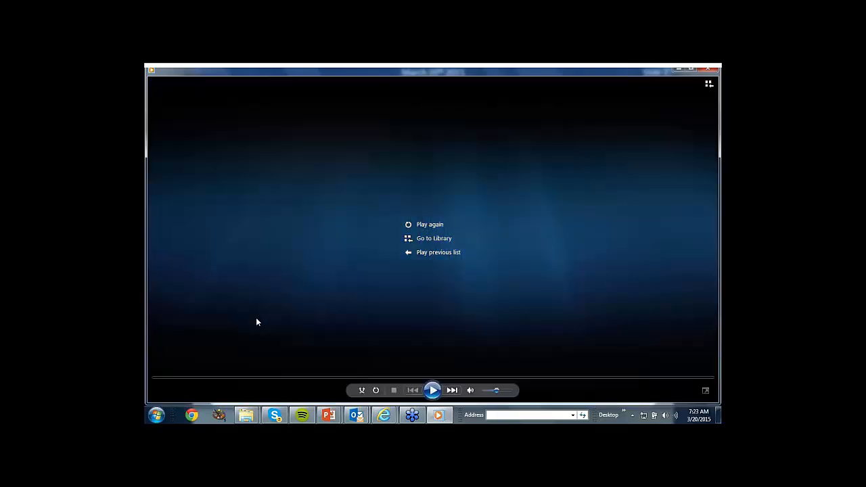
click(708, 72)
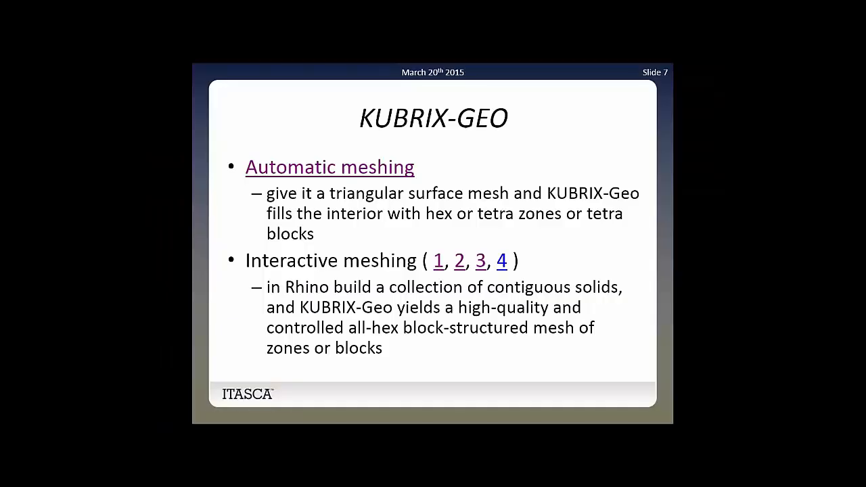
click(501, 261)
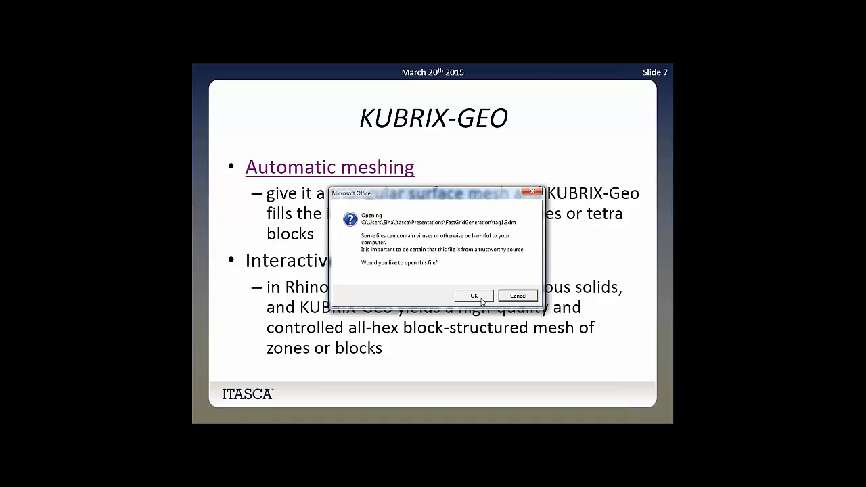
click(481, 299)
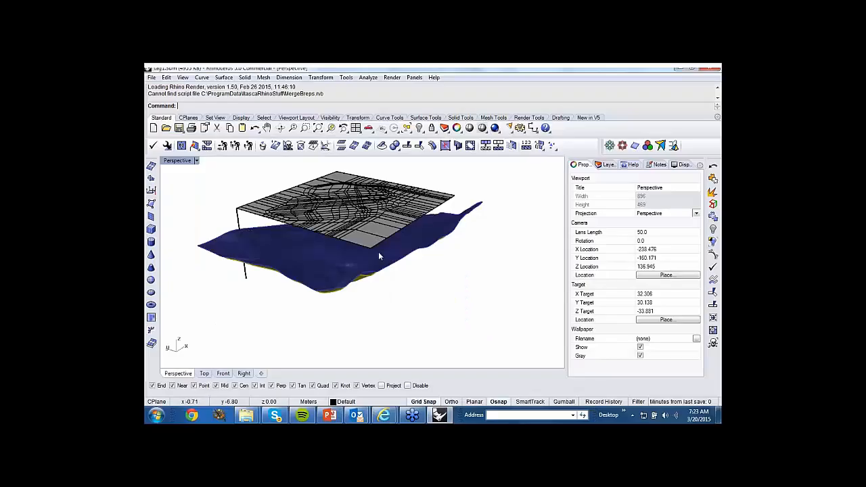
Open the Rhino model tag2.3dm from the FastGridGeneration folder.
mouse_move(378, 253)
right_down()
mouse_move(381, 230)
mouse_move(388, 266)
right_up()
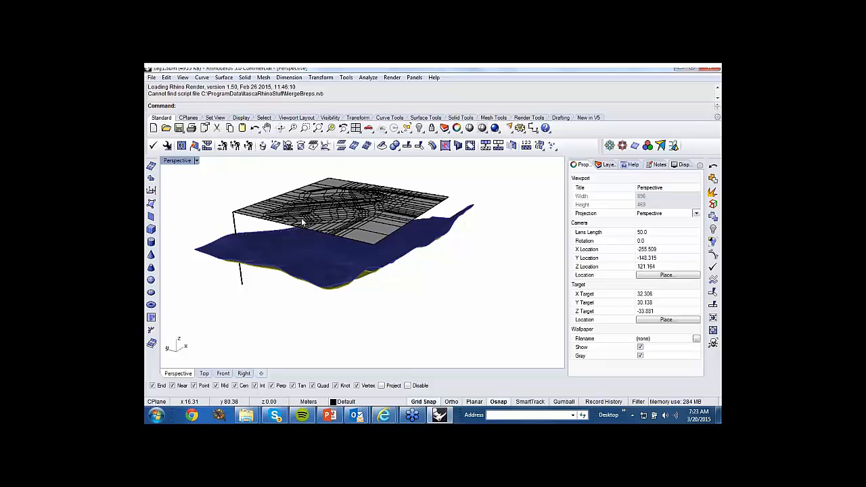
click(166, 128)
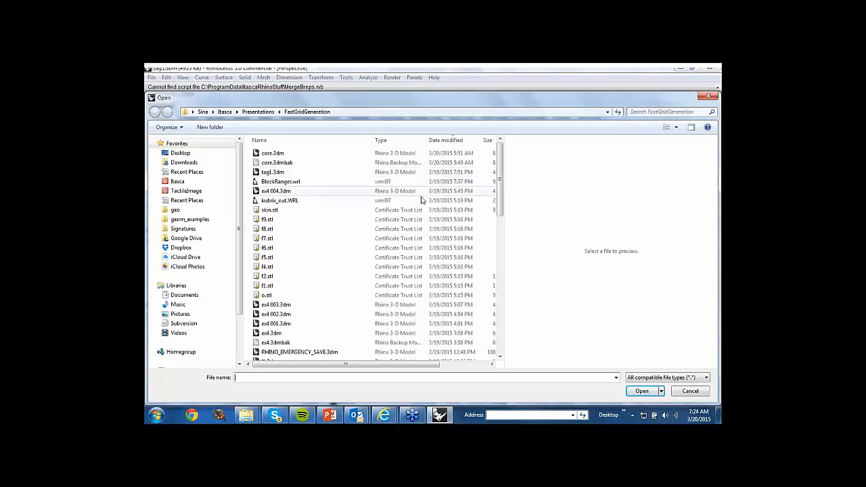
double_click(398, 290)
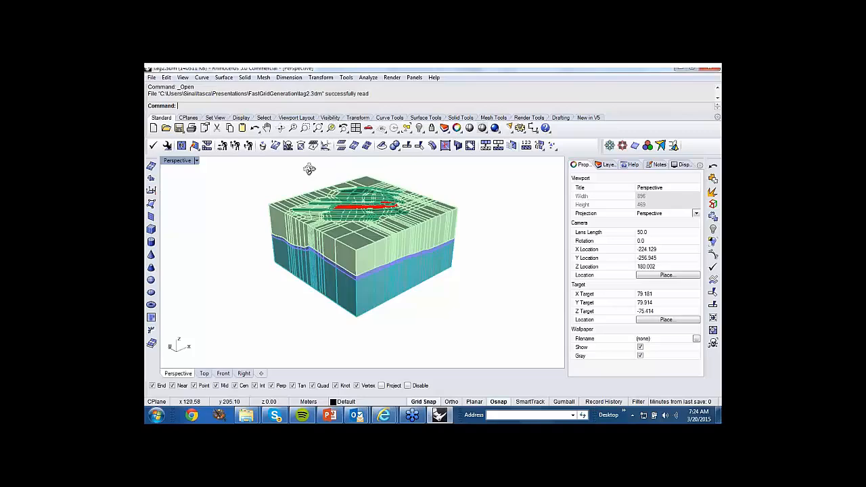
Examine the layered block model in perspective and in the Top view, close up on the excavation layout around the red blocks.
right_drag(306, 170, 351, 181)
scroll(321, 175, up, 2)
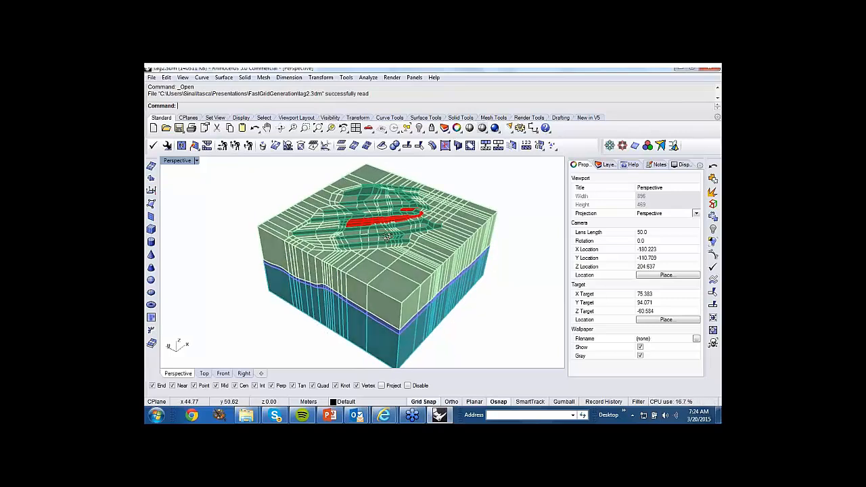
right_drag(387, 241, 437, 243)
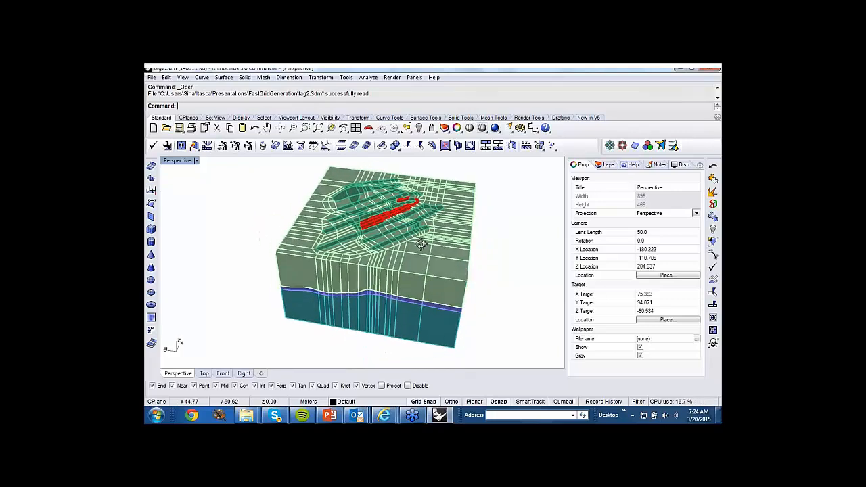
click(208, 376)
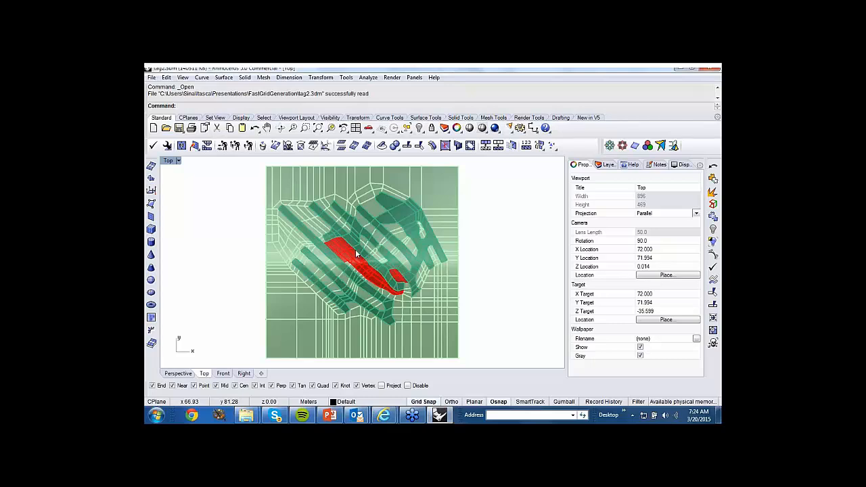
scroll(365, 201, up, 10)
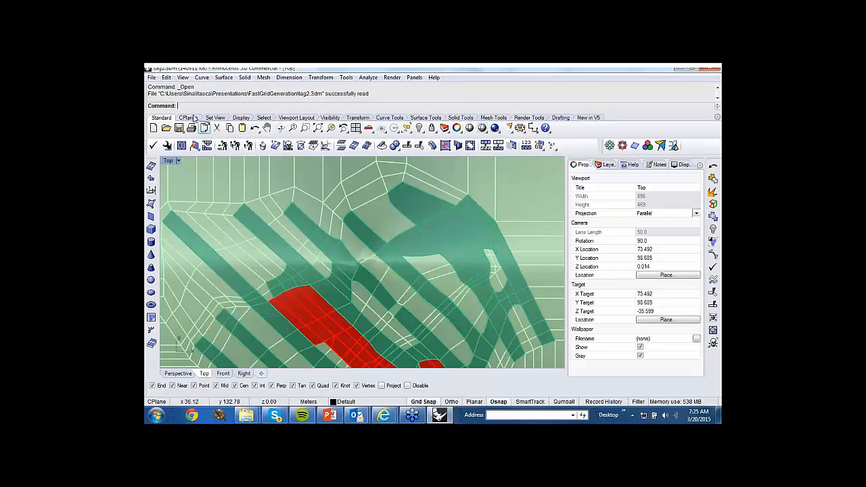
click(202, 77)
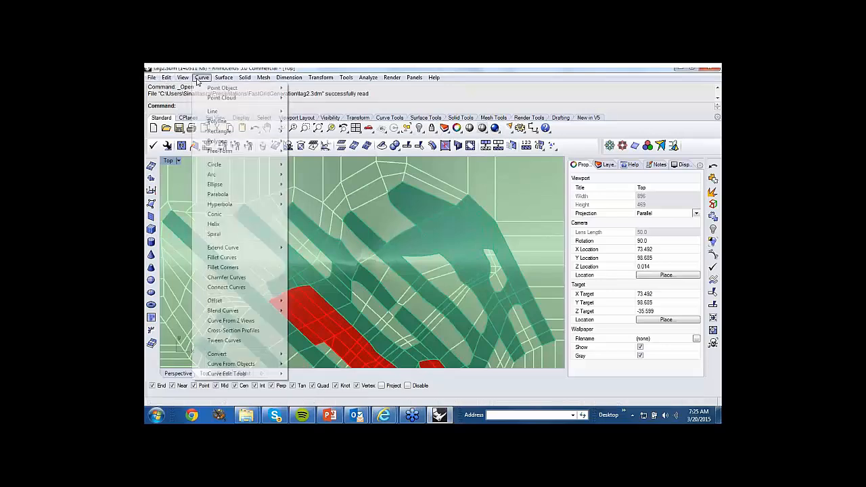
mouse_move(219, 154)
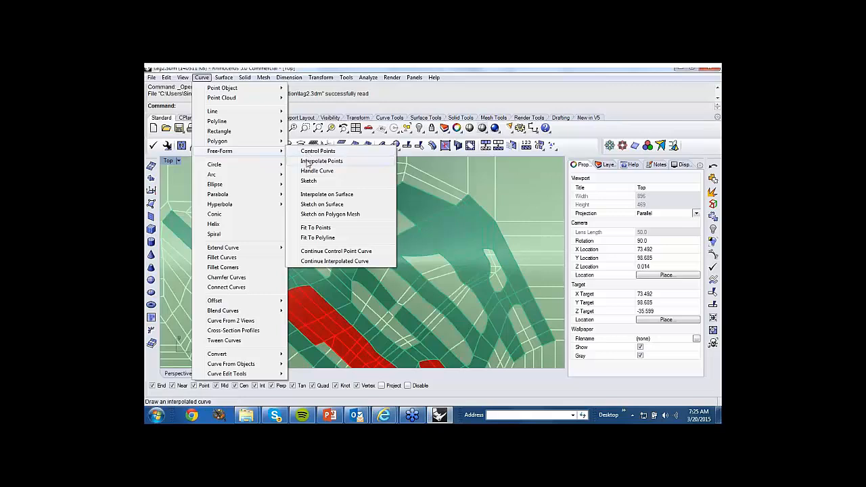
click(416, 98)
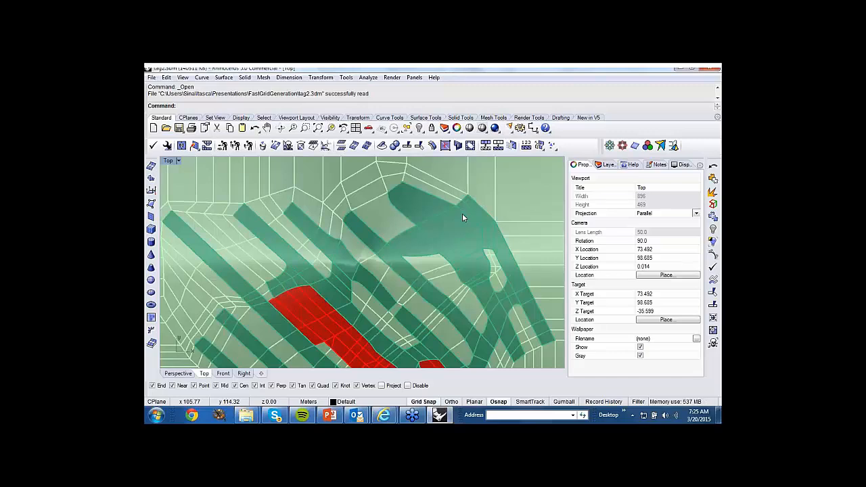
scroll(426, 216, down, 8)
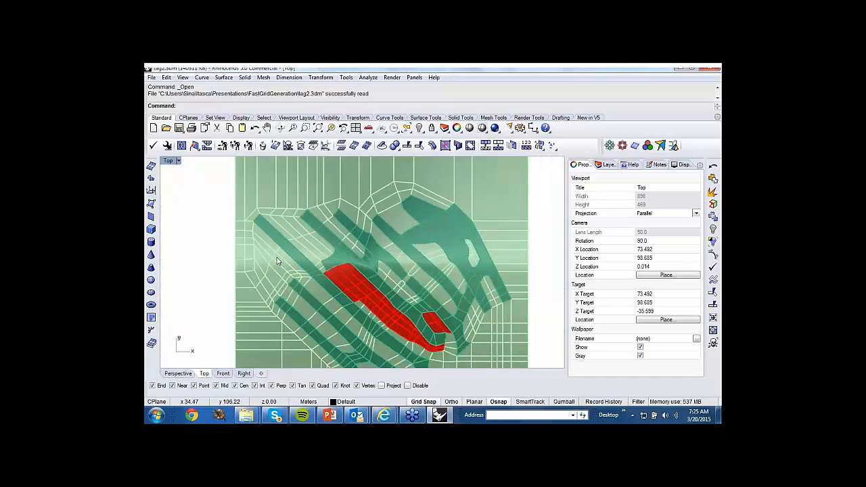
Return to the Perspective view of the layered block model and look over the available surface-creation commands.
click(188, 373)
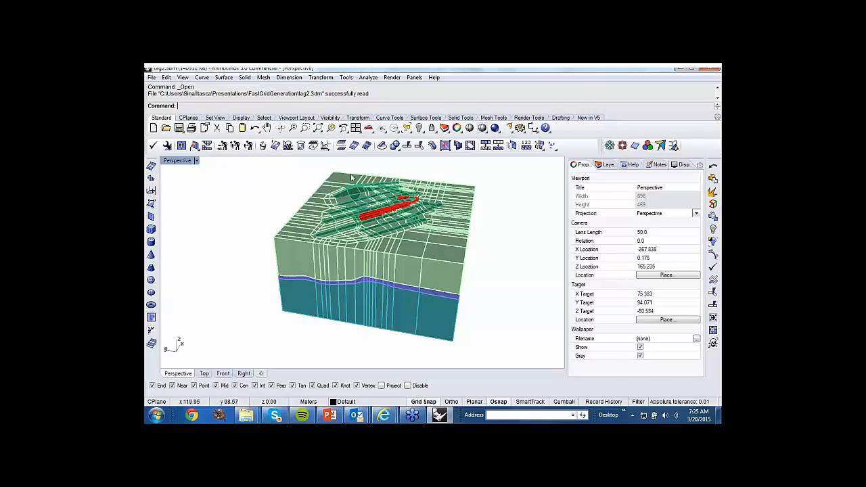
click(224, 77)
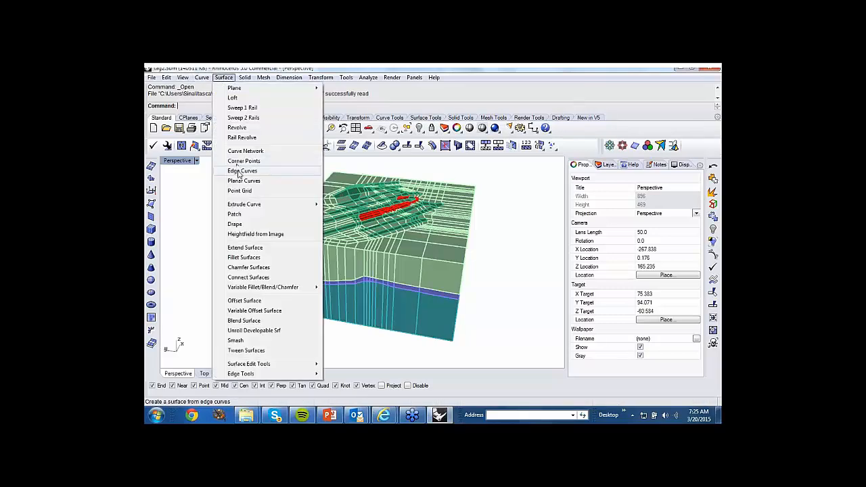
click(188, 179)
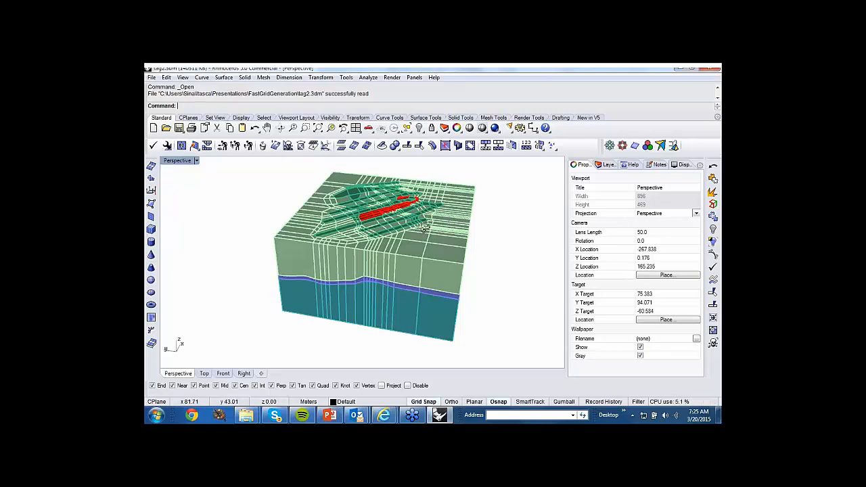
Select the small InsideAboveCeiling polysurface between the red blocks in close-up perspective, and clear the selection.
right_drag(424, 227, 409, 209)
scroll(414, 224, up, 5)
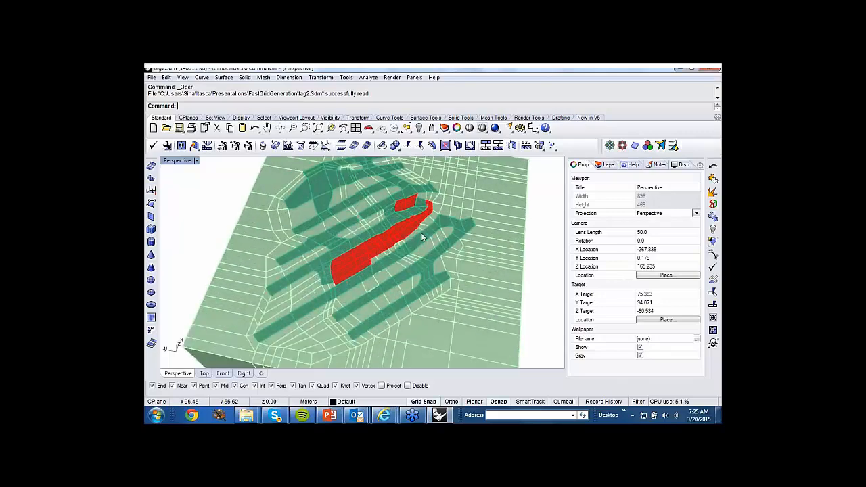
mouse_move(422, 242)
right_down()
mouse_move(420, 253)
mouse_move(418, 238)
right_up()
scroll(420, 240, up, 4)
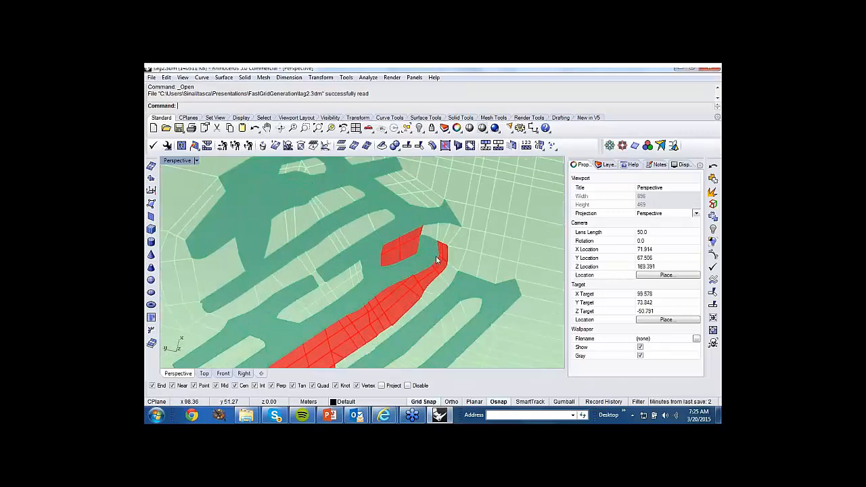
scroll(435, 261, up, 4)
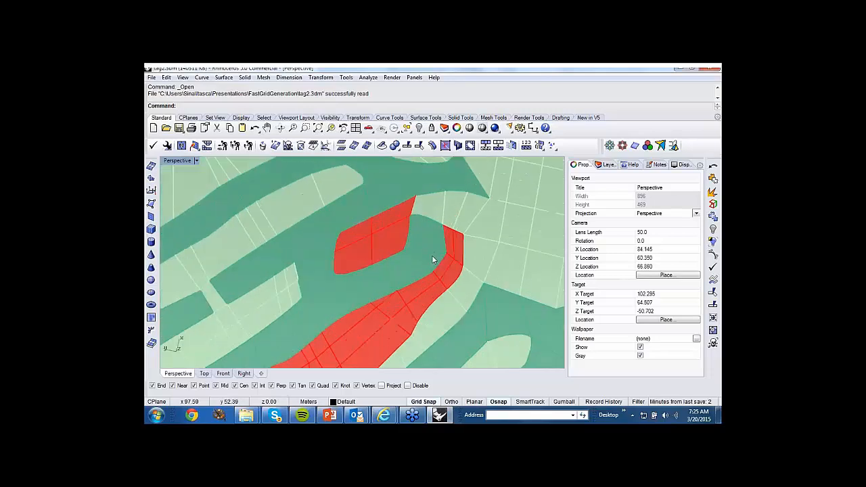
click(434, 263)
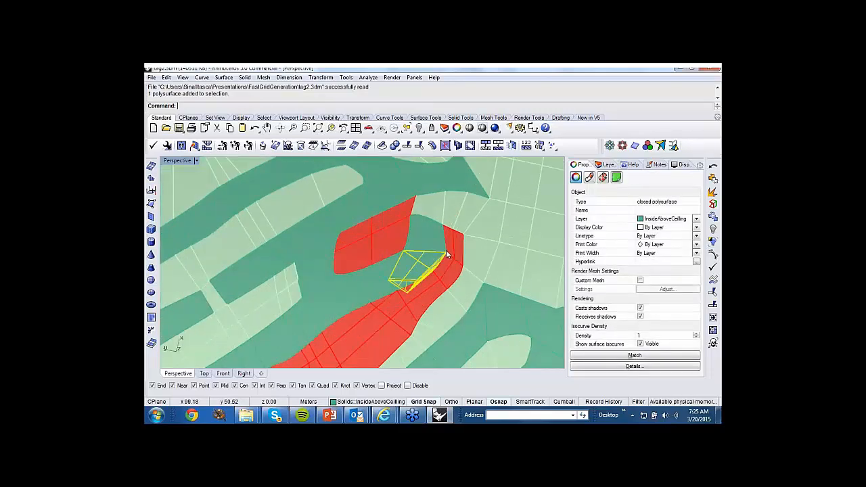
key(Delete)
Show the hidden objects in the model and examine the undulating surfaces crossing the layered block from different sides.
scroll(445, 252, down, 2)
scroll(444, 254, down, 6)
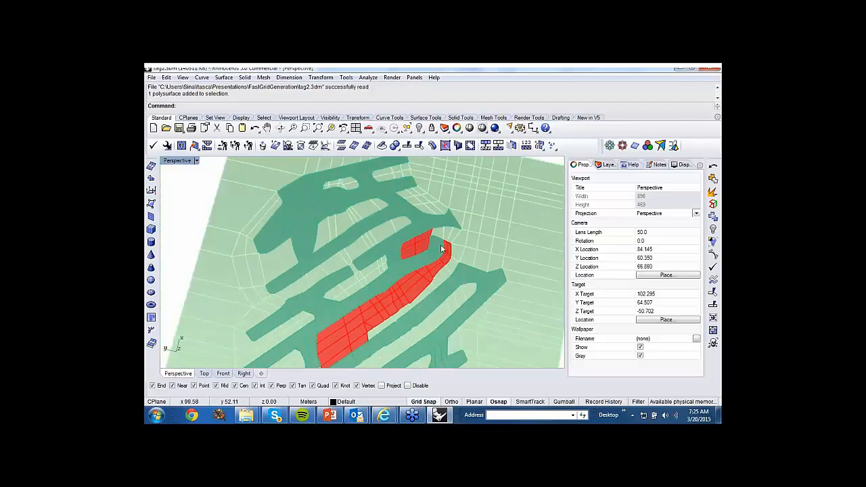
right_drag(428, 246, 418, 211)
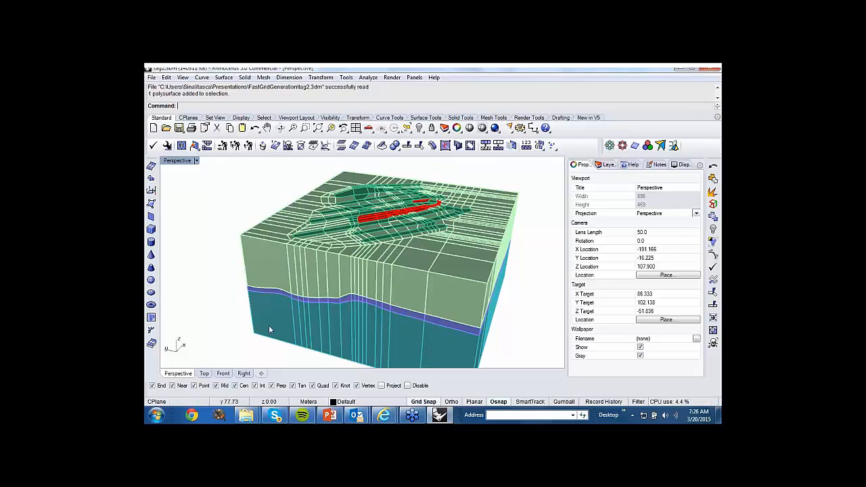
scroll(214, 180, down, 3)
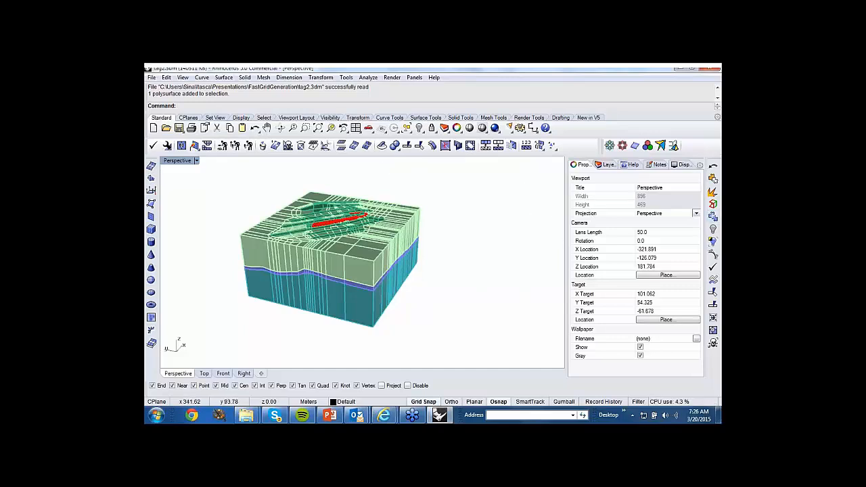
click(419, 128)
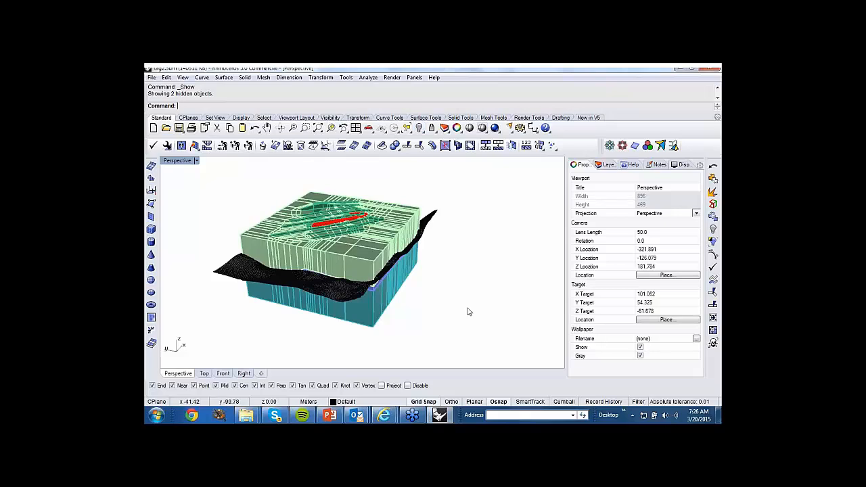
right_drag(475, 308, 502, 308)
scroll(237, 276, up, 3)
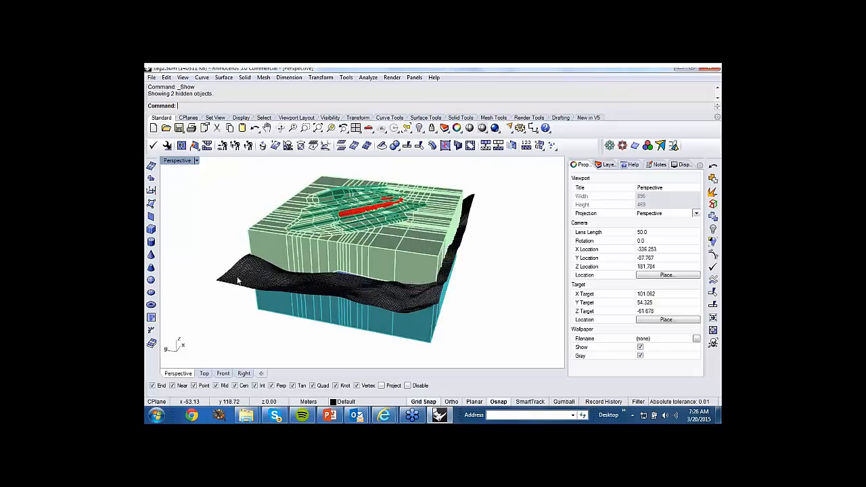
scroll(240, 272, up, 3)
right_drag(240, 272, 225, 251)
scroll(225, 246, down, 2)
right_drag(375, 253, 386, 224)
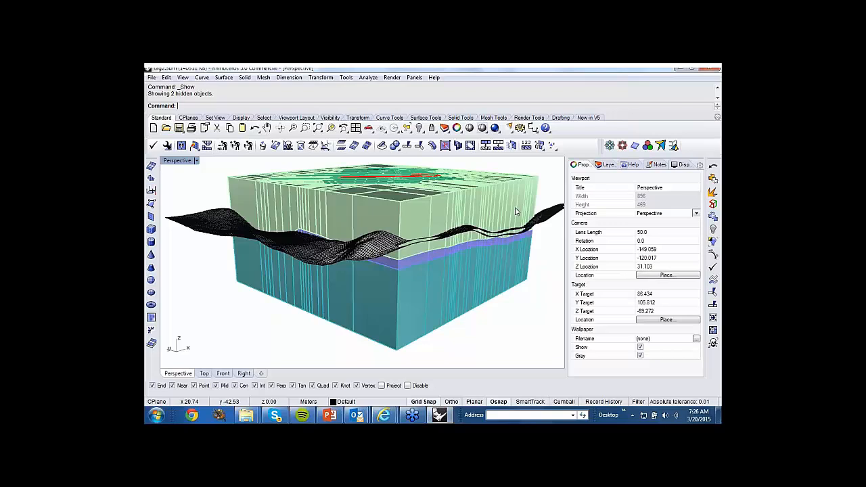
Look over the available solid-modelling commands, and examine the whole block with its crossing surfaces from above.
click(245, 77)
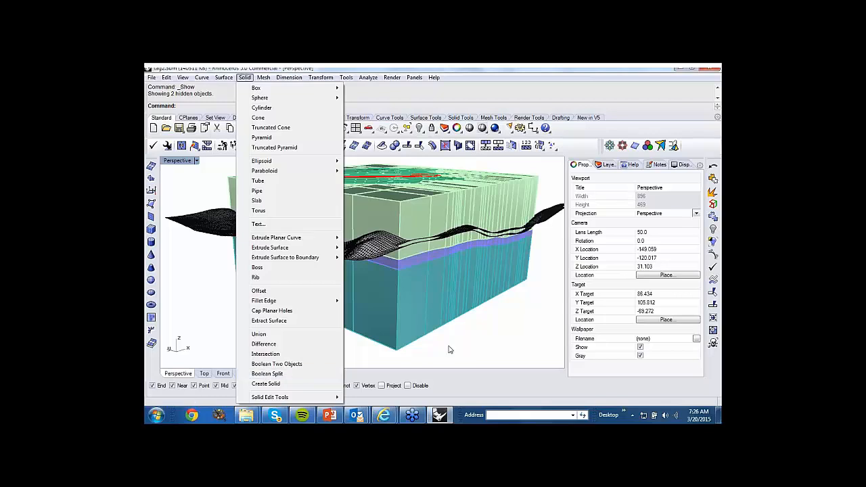
click(460, 348)
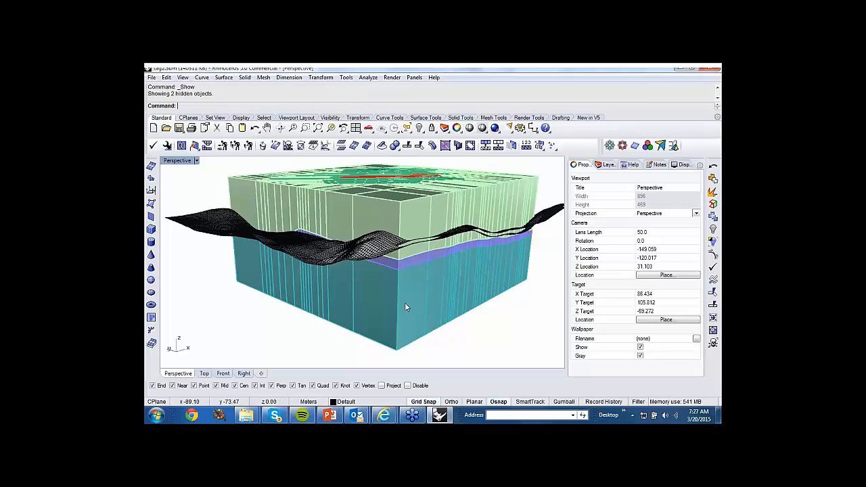
right_drag(312, 211, 278, 232)
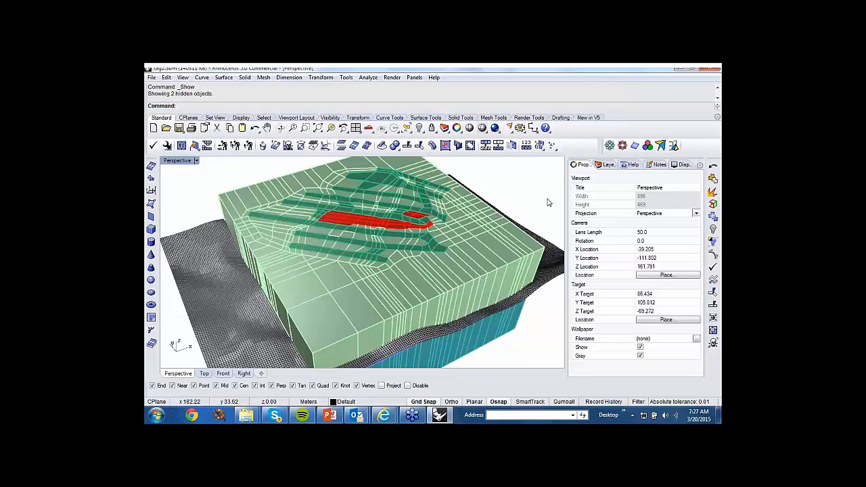
scroll(462, 195, down, 3)
Close tag2.3dm without saving the changes and return to the KUBRIX-GEO slide in PowerPoint.
click(709, 68)
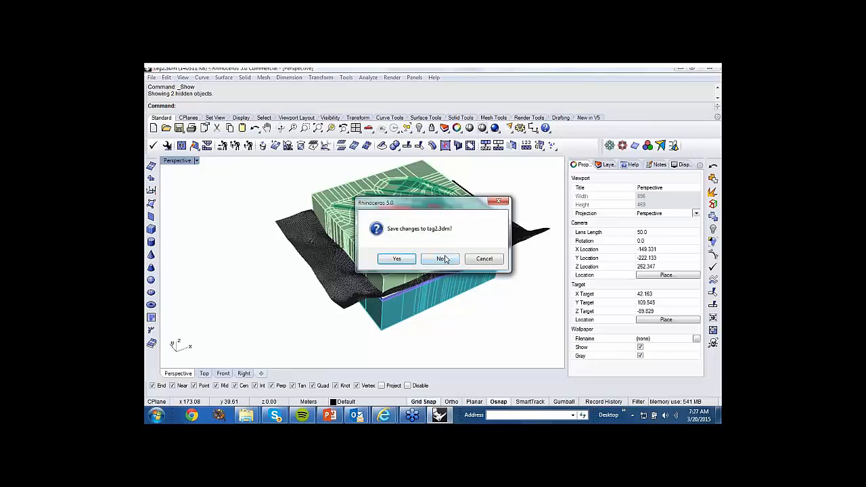
click(442, 259)
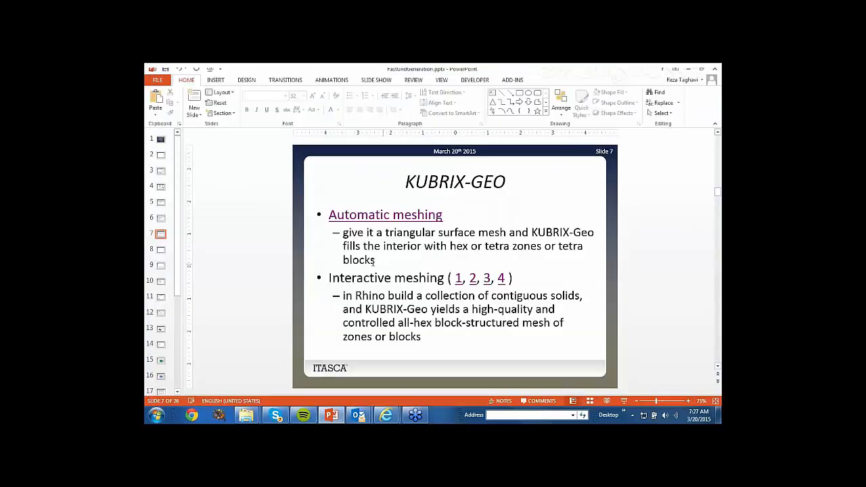
scroll(273, 254, down, 1)
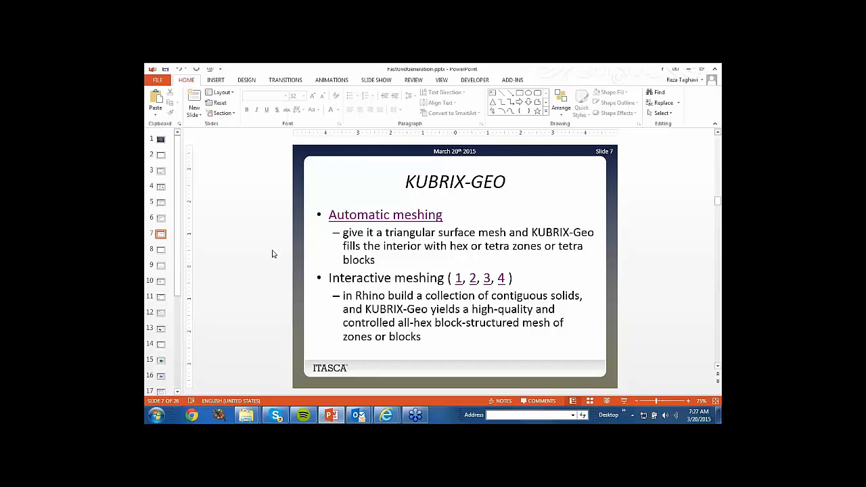
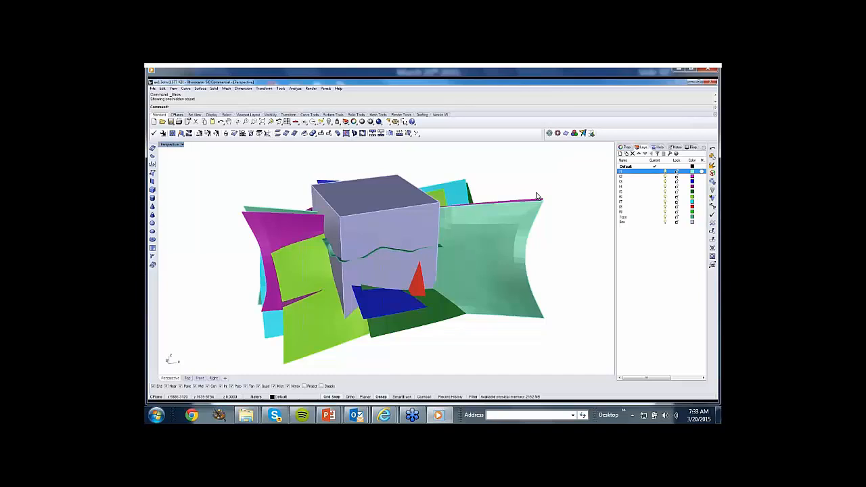
Select all objects on every layer except Default and copy them to the clipboard.
key(shift+End)
right_click(626, 222)
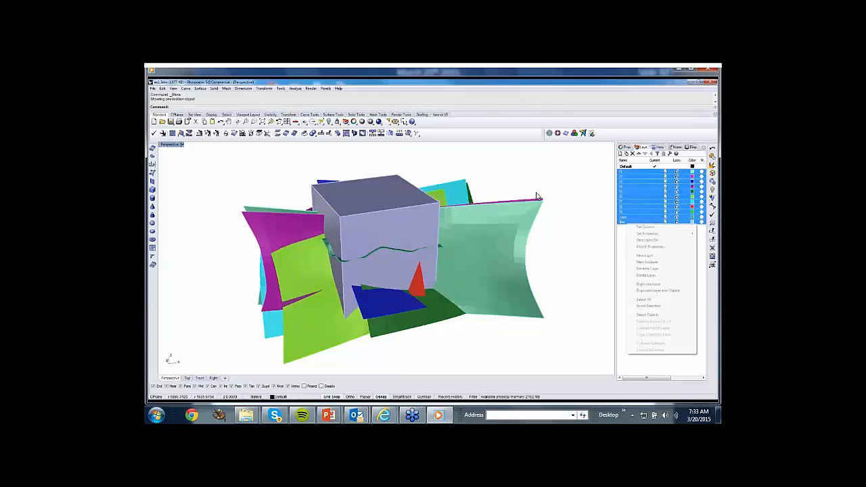
click(648, 315)
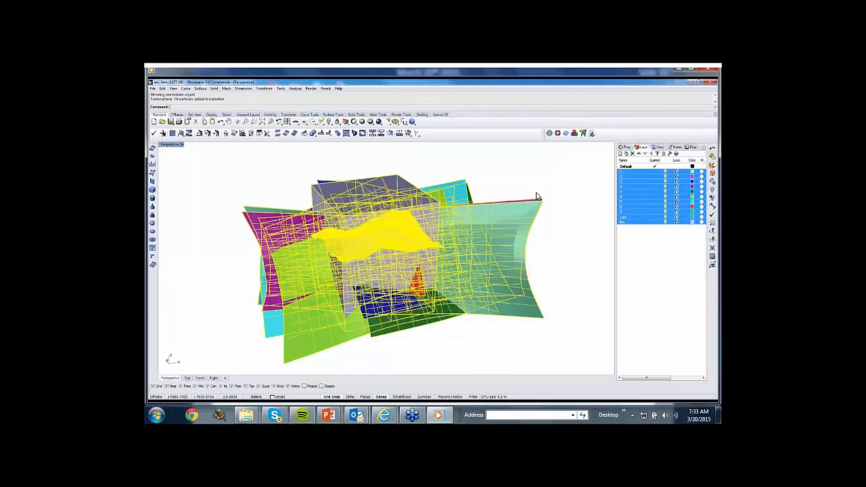
click(163, 89)
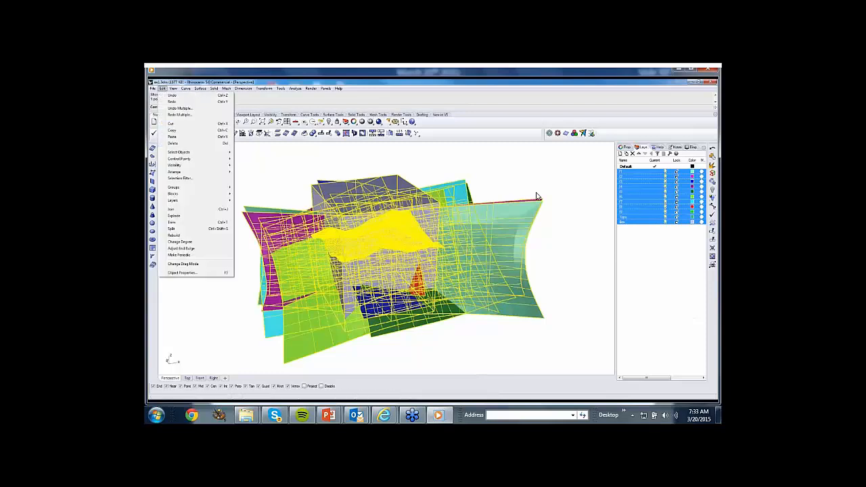
click(171, 130)
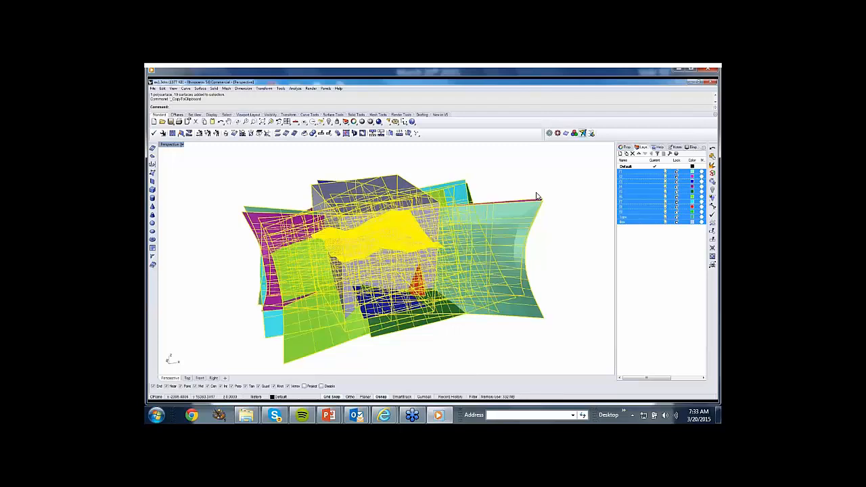
Merge the selected box and crossing surfaces with NonManifoldMerge, and view the merged result from another side.
click(582, 133)
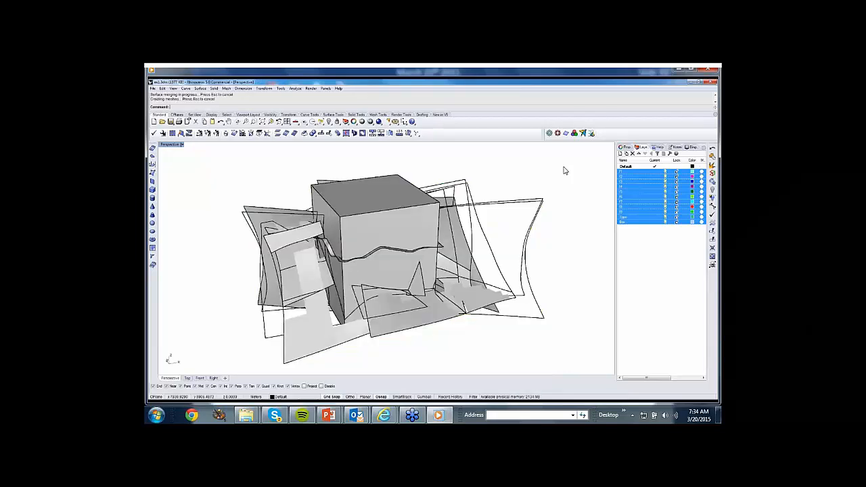
right_drag(565, 171, 483, 166)
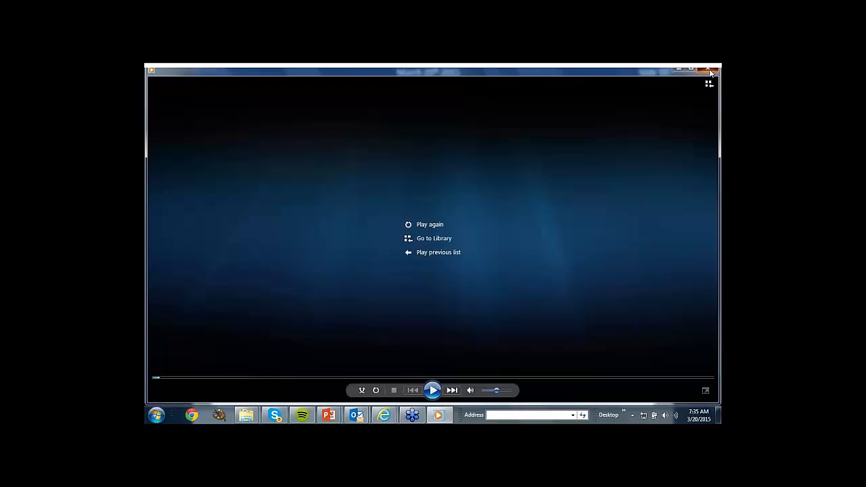
Close the finished video and play Pruning1.avi from the ExtractSrf pruning bullet on slide 10.
click(708, 71)
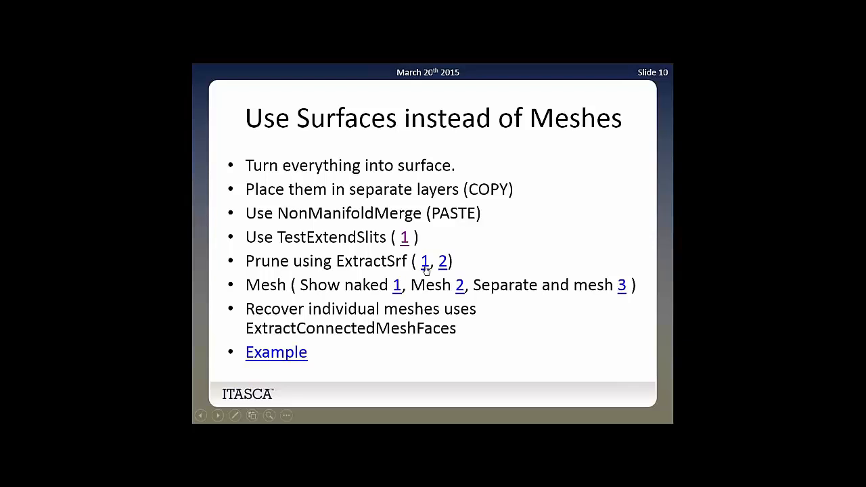
click(425, 267)
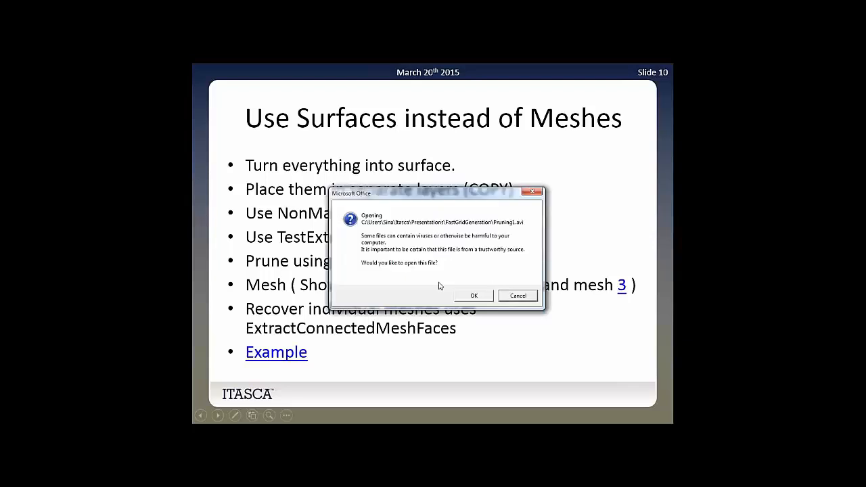
click(473, 297)
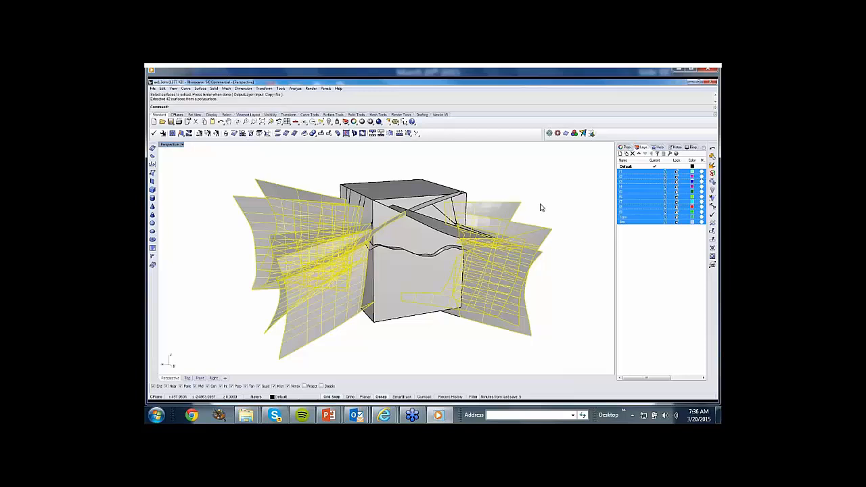
Delete the extracted surface parts outside the block, and window-select the surfaces still protruding from its side for ExtractSrf.
key(Delete)
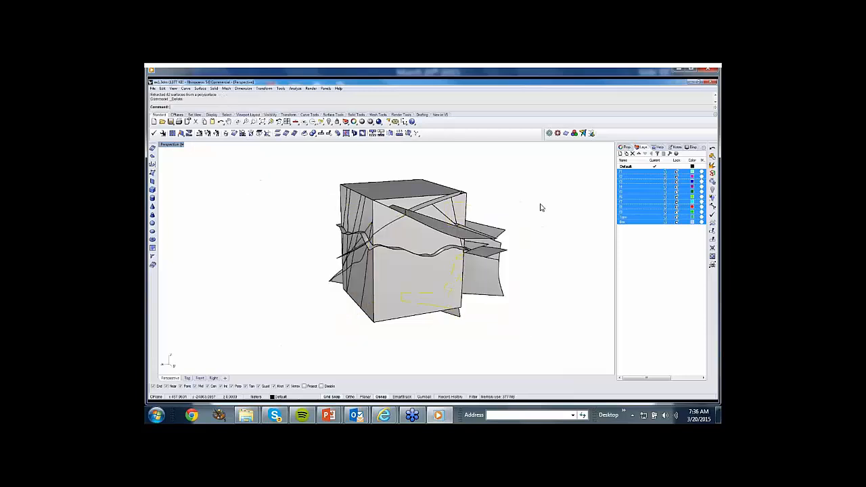
right_drag(541, 207, 541, 207)
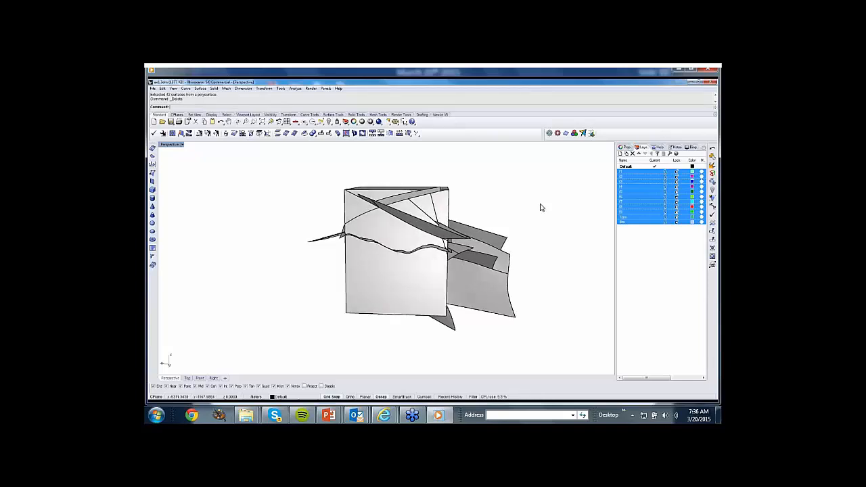
click(712, 165)
drag(526, 349, 454, 181)
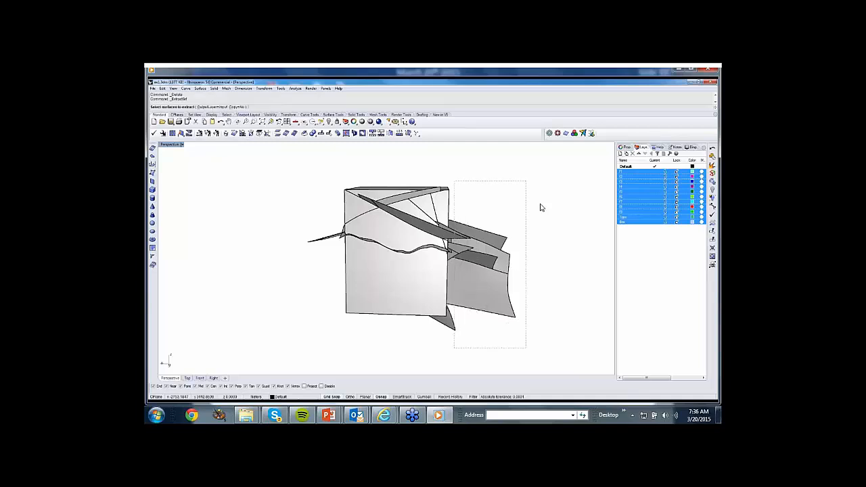
mouse_move(453, 217)
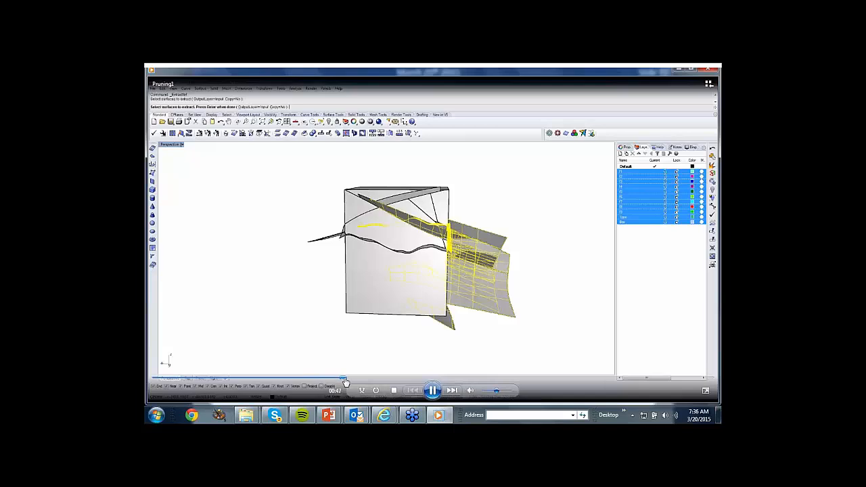
Skip forward through the Pruning1 video to follow the removal of the remaining protruding surfaces.
click(355, 381)
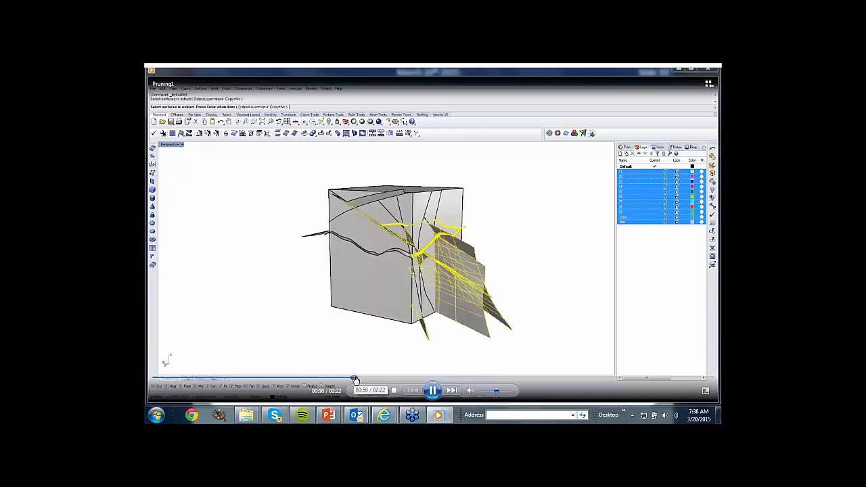
drag(355, 381, 555, 381)
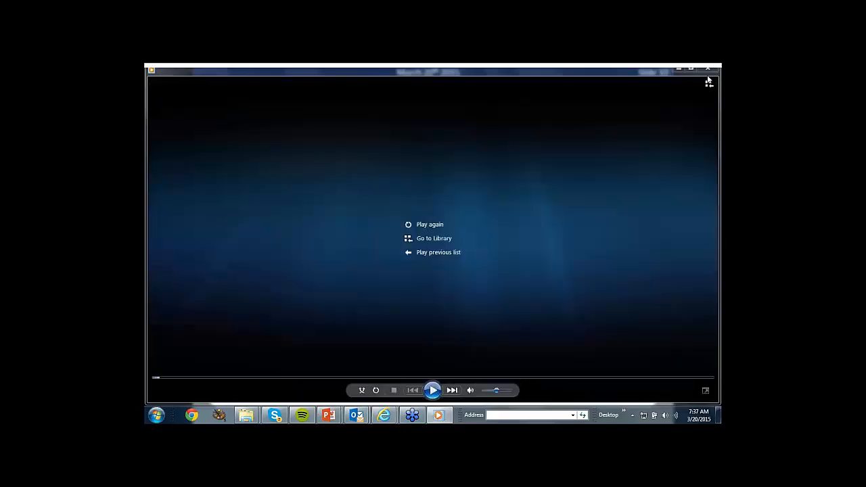
Close the Pruning1 video and play the second pruning video, Pruning2.avi, from the slide.
click(708, 68)
click(443, 261)
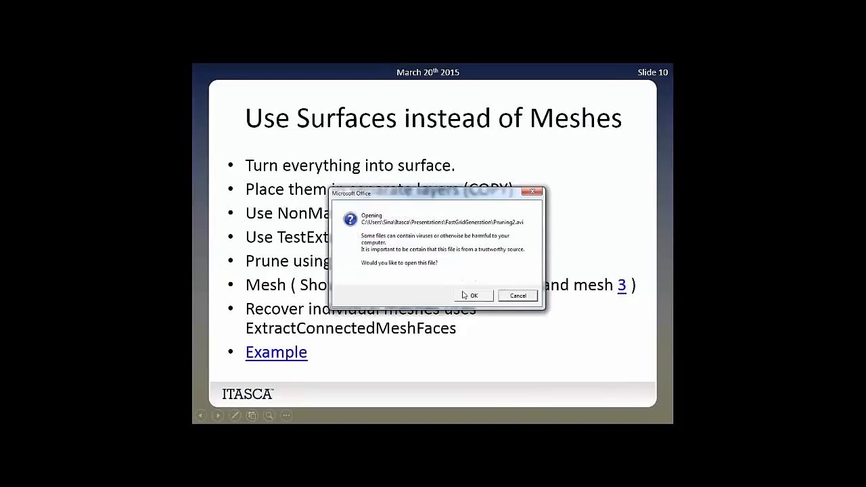
click(468, 295)
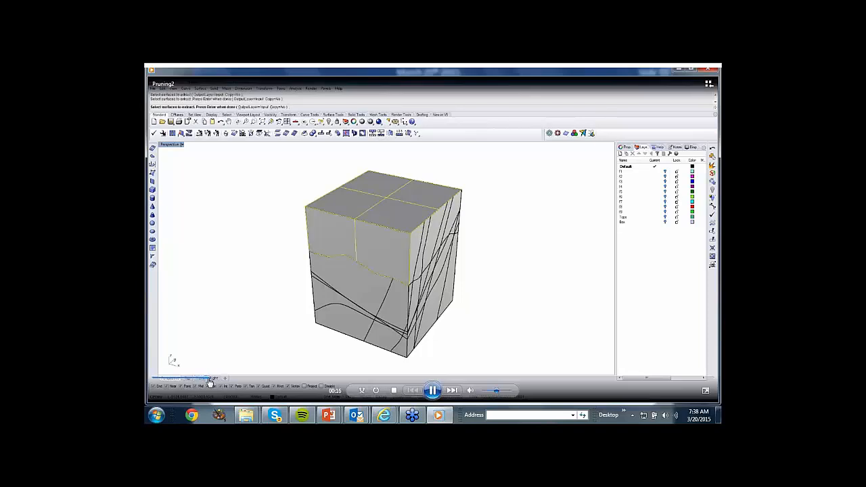
Skip forward in stages through the Pruning2 video to examine how surfaces above the topography are extracted and deleted.
click(234, 379)
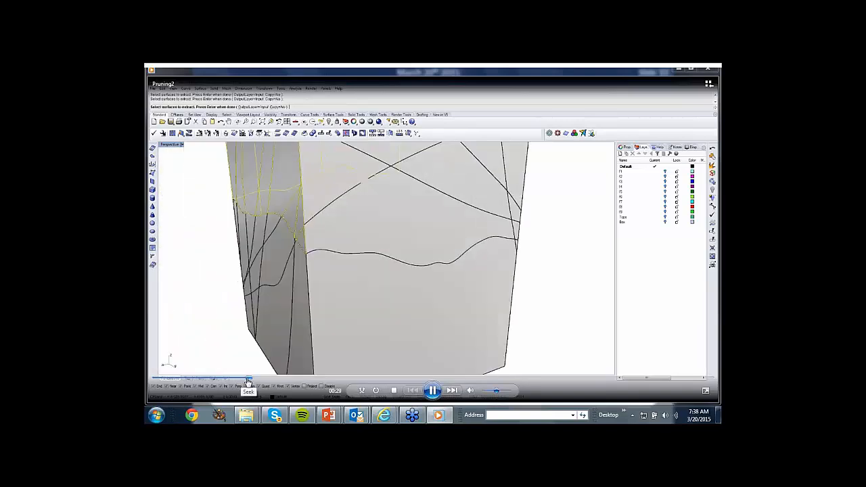
click(274, 380)
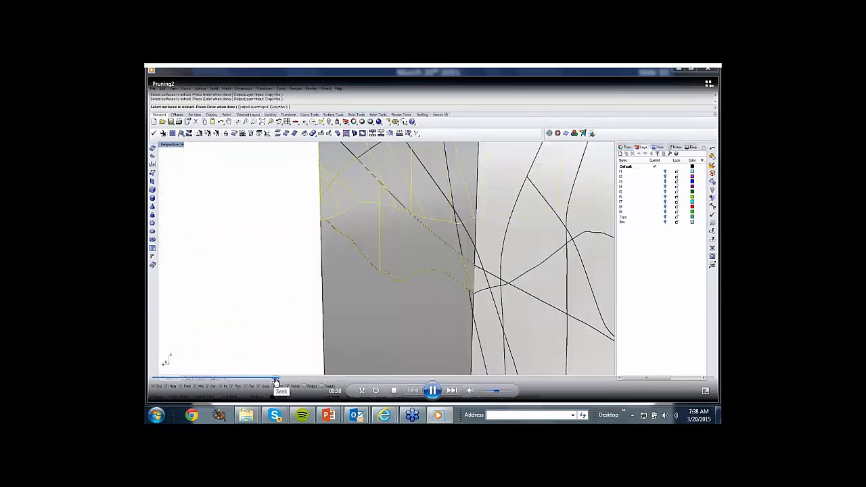
click(308, 381)
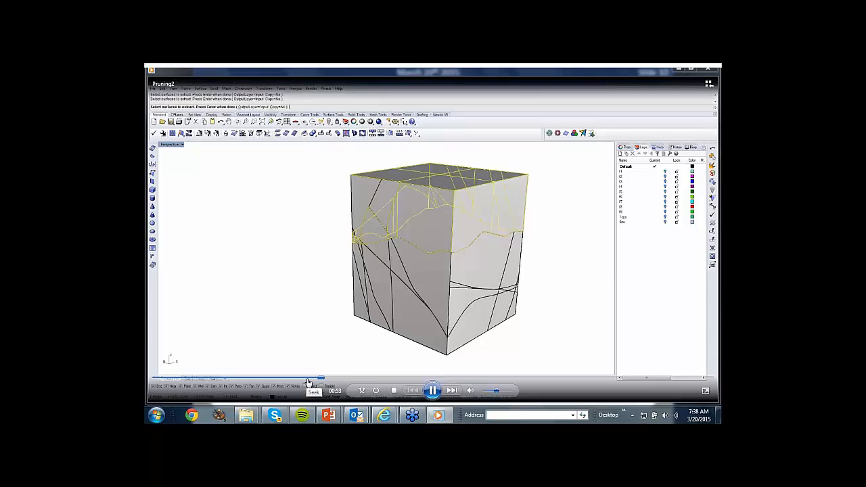
click(370, 380)
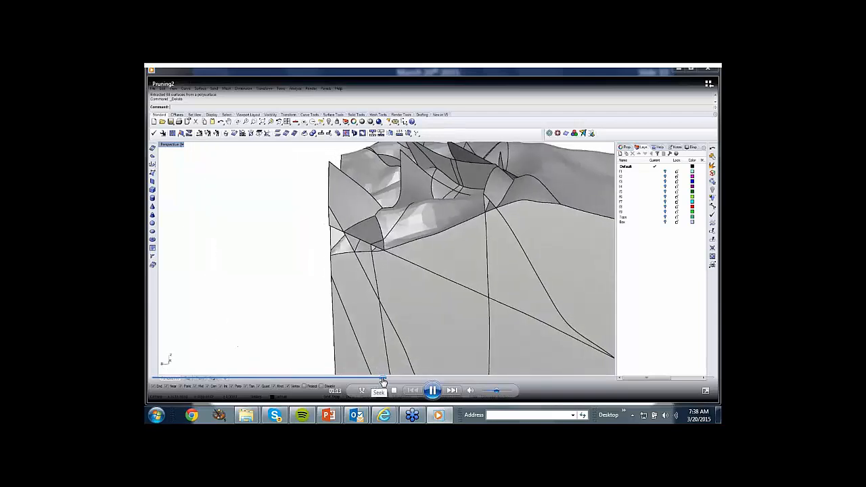
click(431, 381)
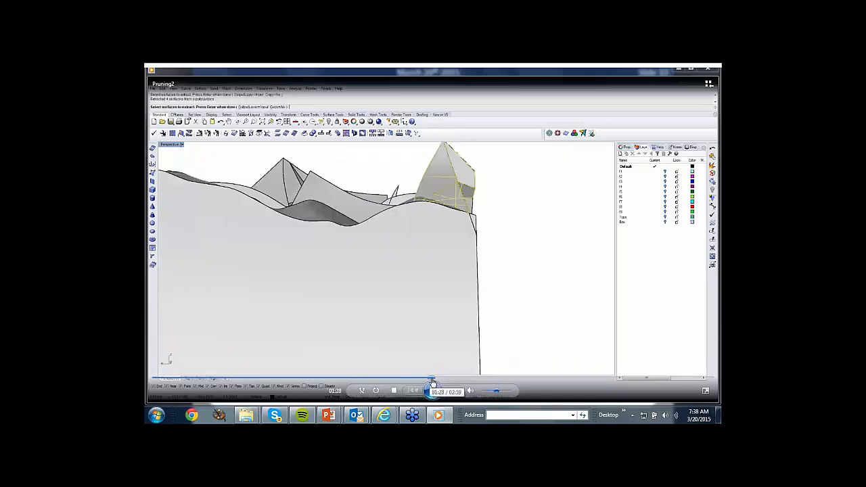
click(478, 381)
click(522, 381)
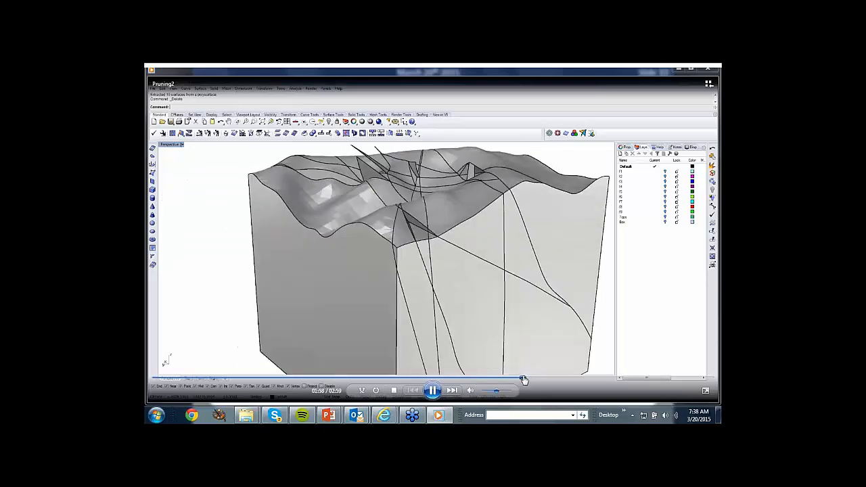
click(559, 381)
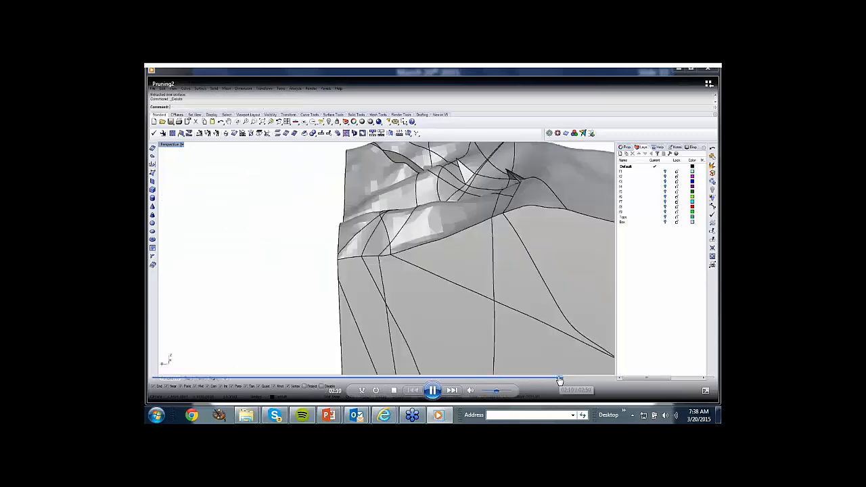
click(589, 381)
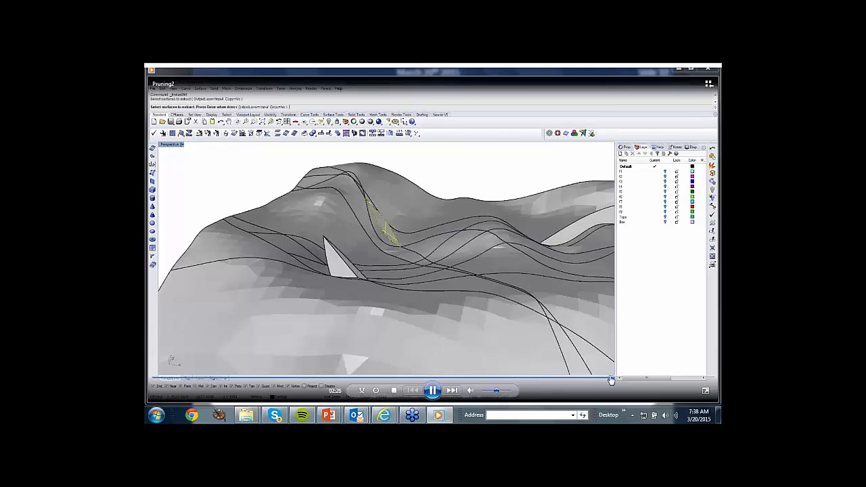
drag(612, 380, 633, 383)
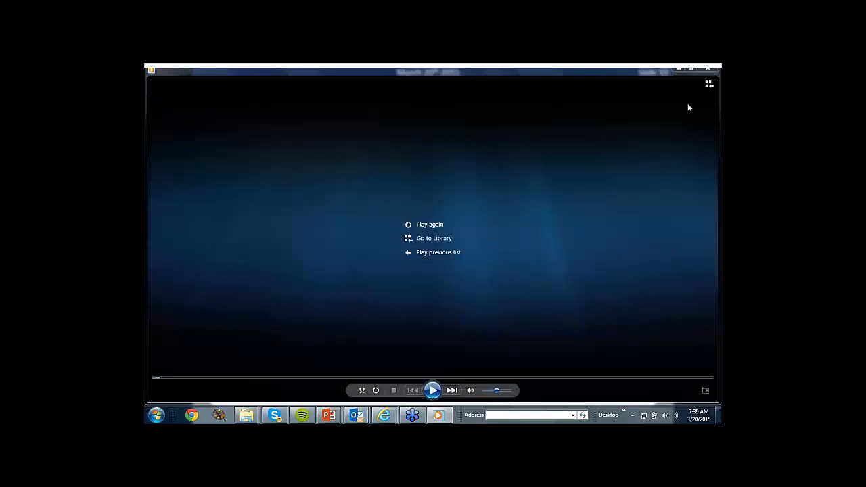
Close the Pruning2 video and play ShowNaked.avi from the Show naked link in the Mesh bullet.
click(707, 70)
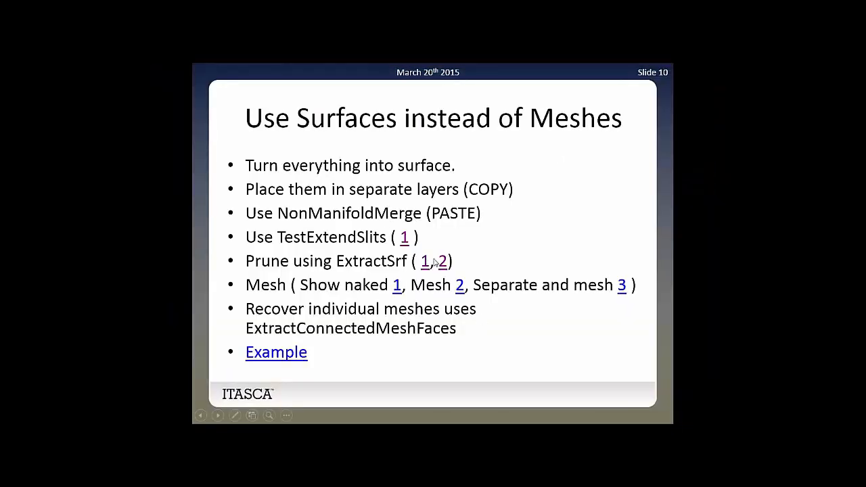
click(398, 287)
click(466, 295)
click(397, 289)
click(466, 296)
click(399, 288)
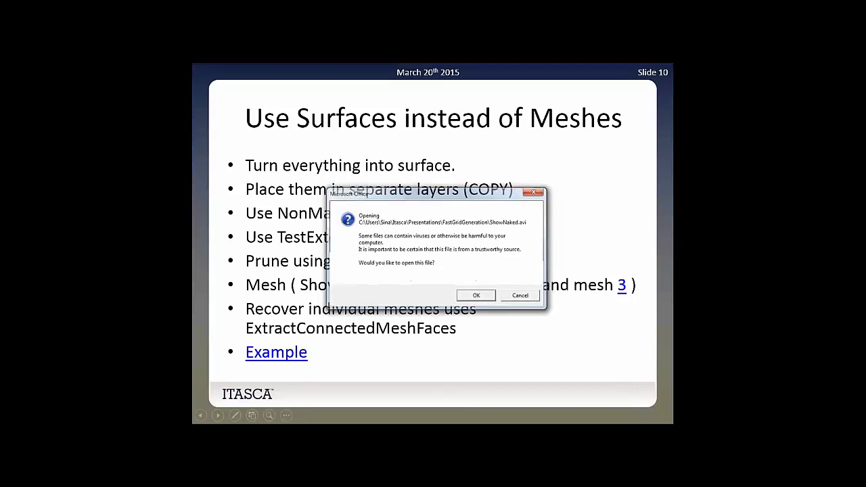
click(476, 296)
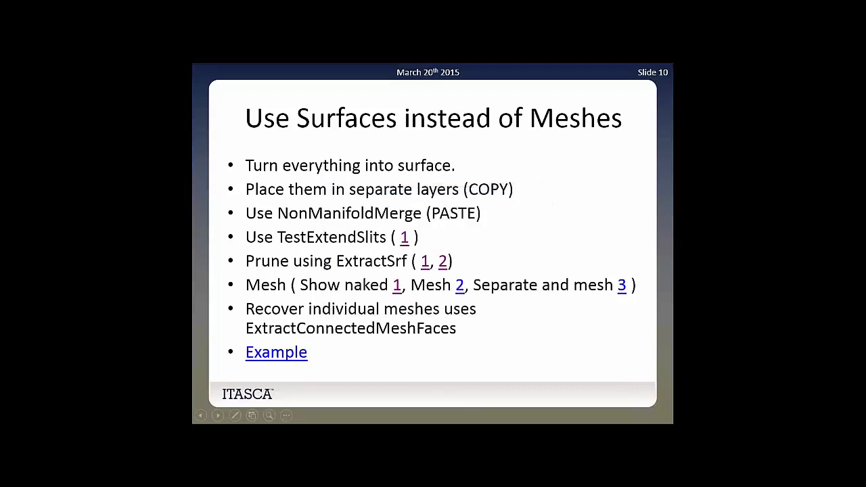
click(398, 288)
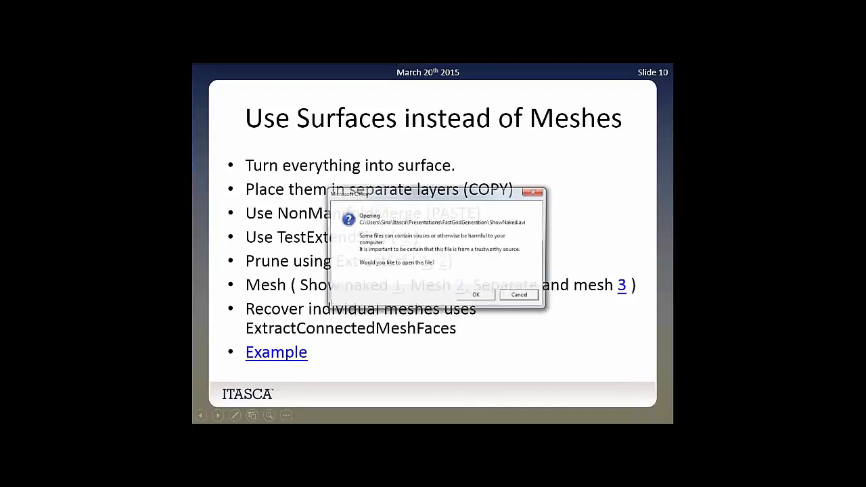
click(471, 298)
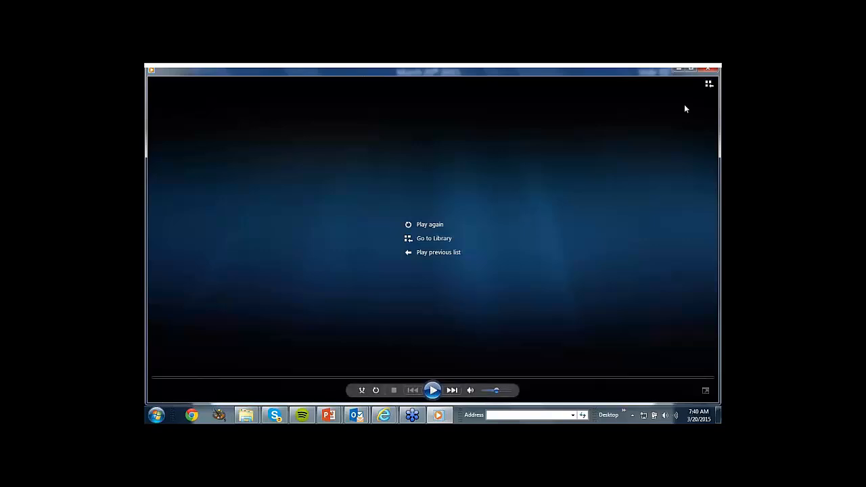
Close the ShowNaked video and play Mesh.avi from the second link in the Mesh bullet.
click(708, 69)
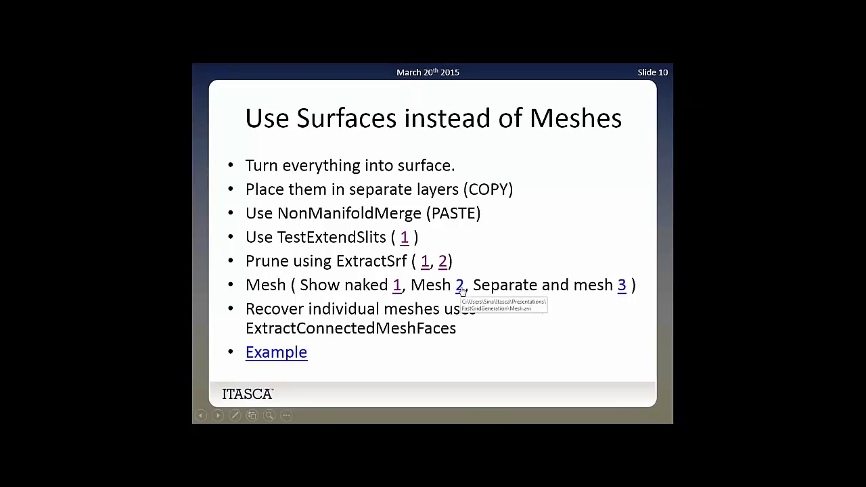
click(461, 290)
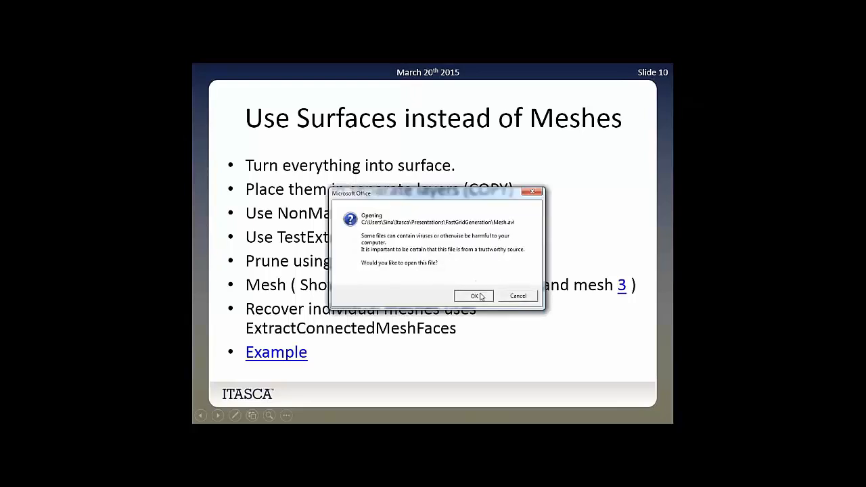
click(472, 292)
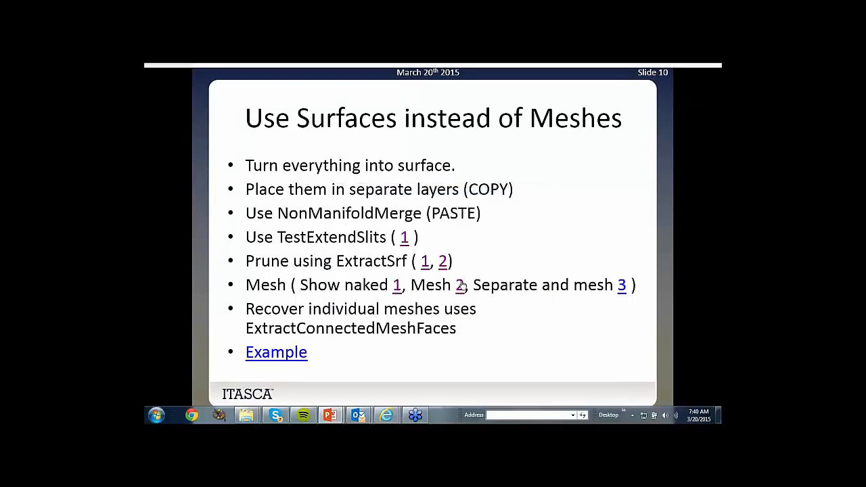
click(472, 293)
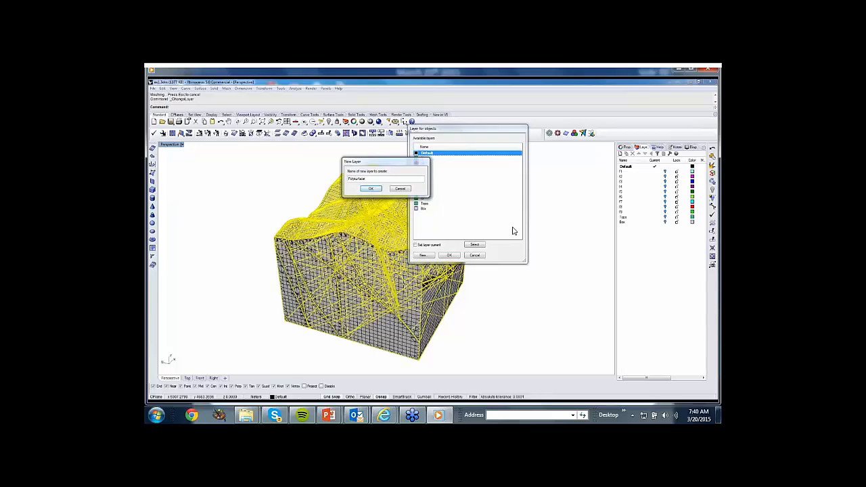
Create the new layer Polysurface, assign the selected object to it and clear the selection.
key(Return)
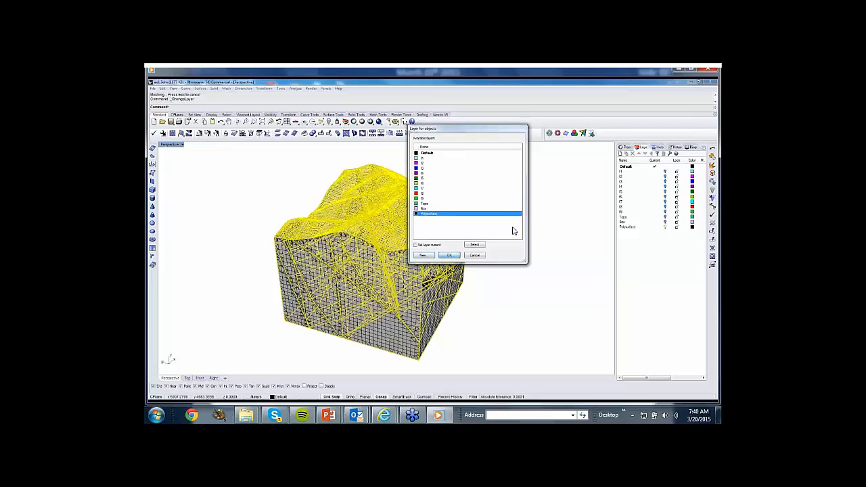
key(Return)
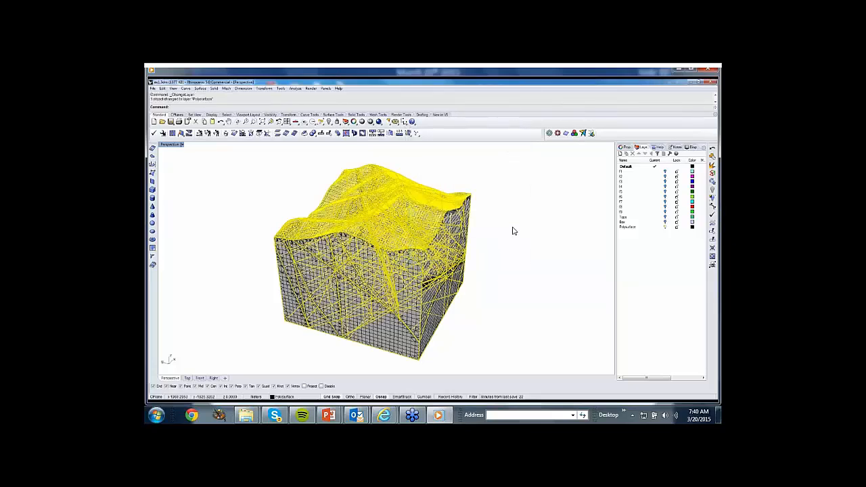
key(Escape)
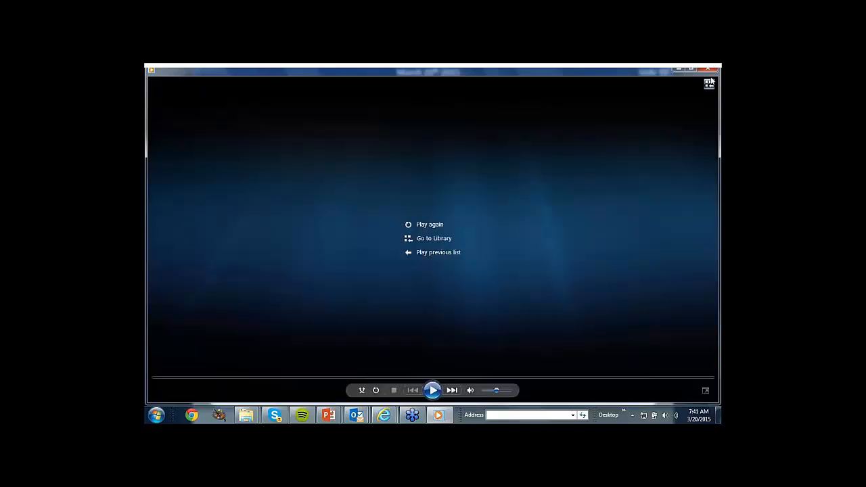
Close the Mesh video and play SeparatAll2AndMesh.avi from the Separate and mesh link in the Mesh bullet.
click(707, 69)
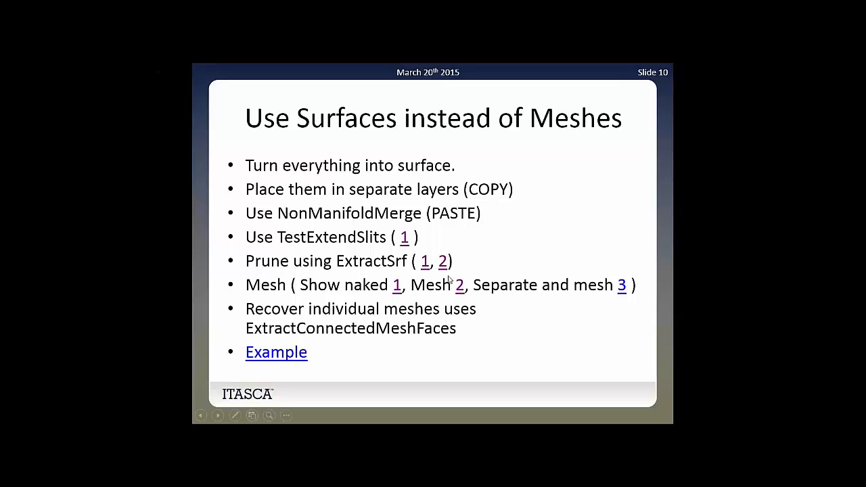
click(623, 287)
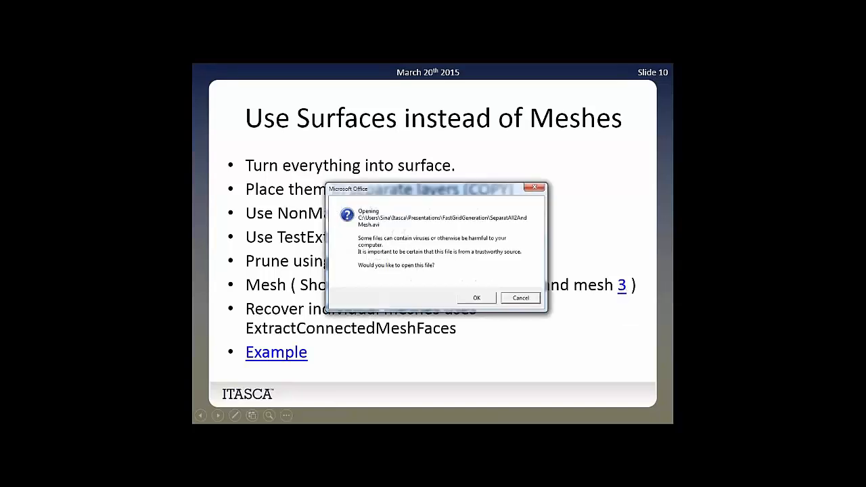
click(481, 297)
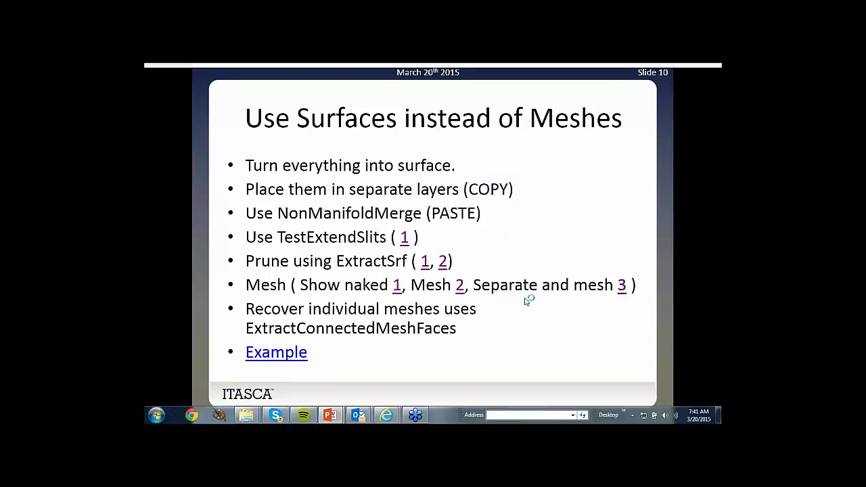
click(621, 287)
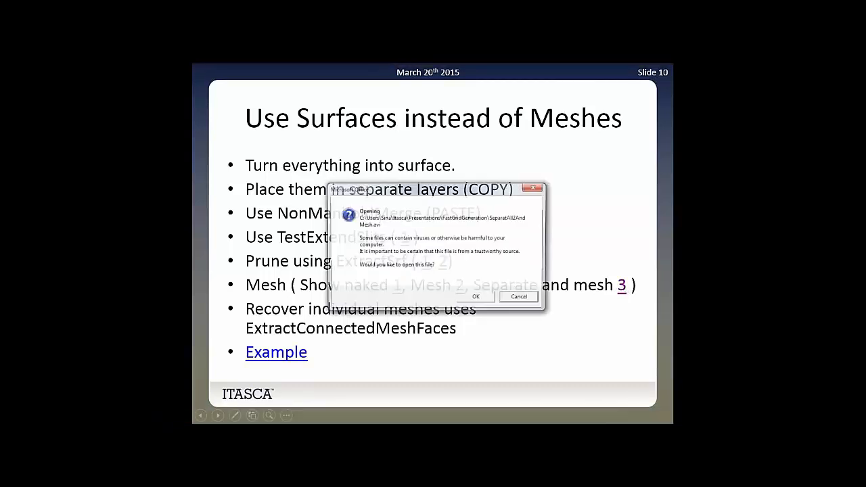
click(477, 298)
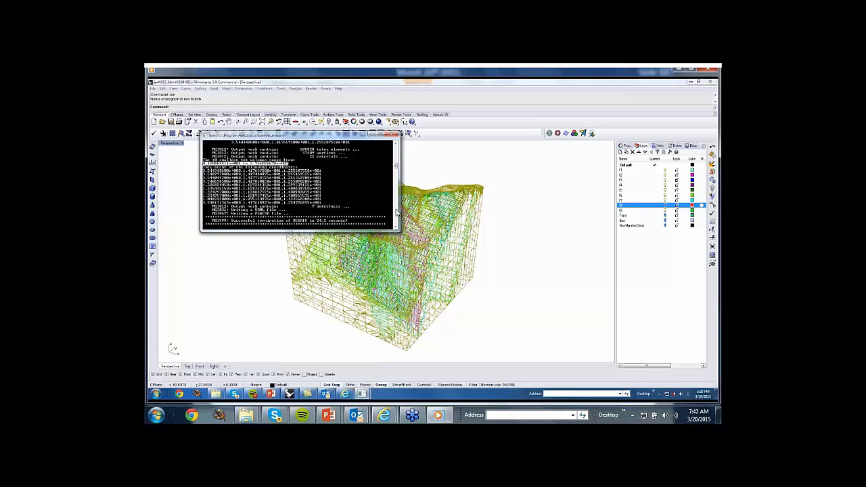
Pause the SeparatAll2AndMesh video at 01:01 to examine the mesher's console output and the meshed block.
mouse_move(537, 172)
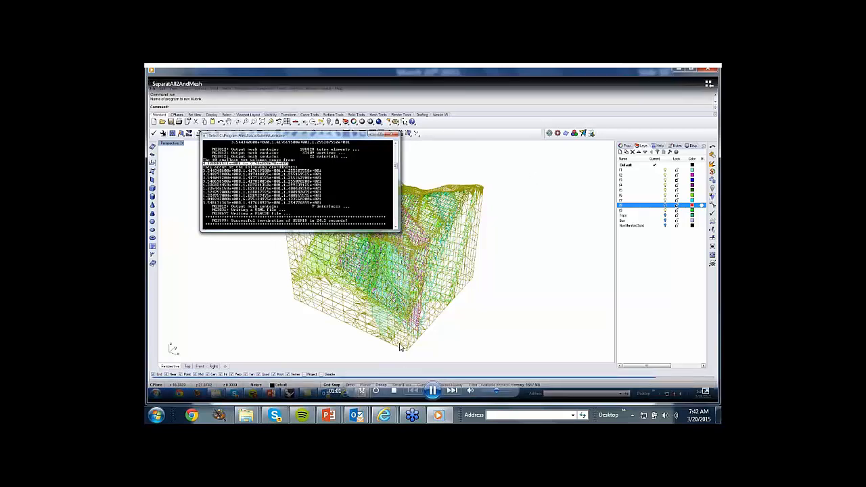
click(434, 396)
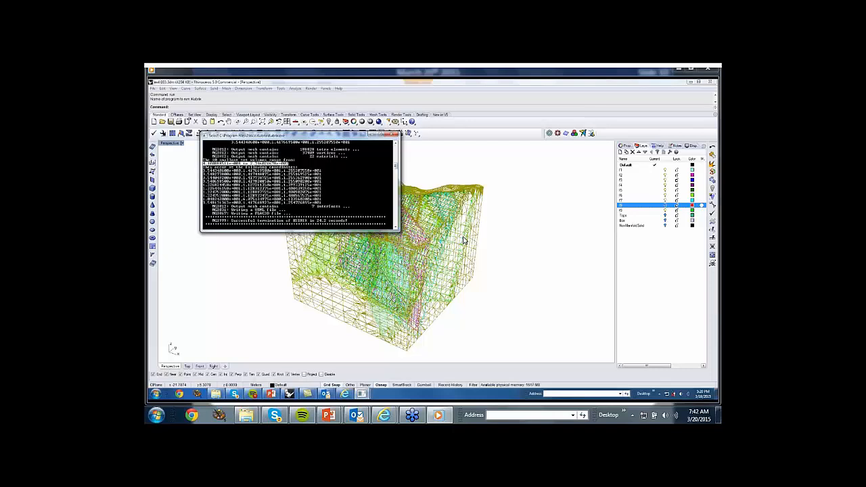
mouse_move(490, 243)
mouse_move(339, 151)
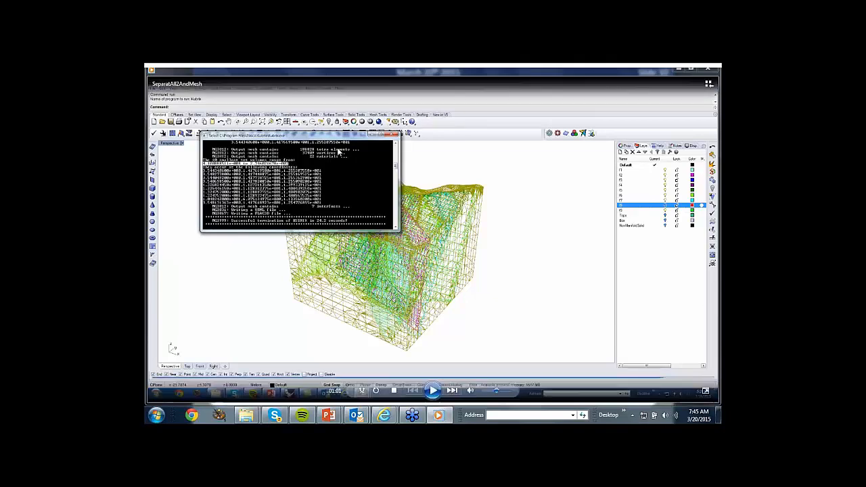
Play the rest of the SeparatAll2AndMesh video, close it and advance to the Surfacing Technology slide.
click(433, 393)
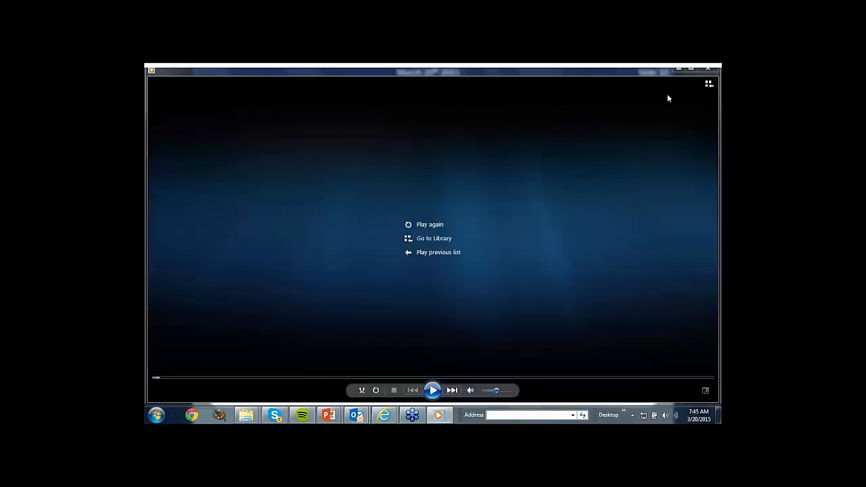
click(710, 70)
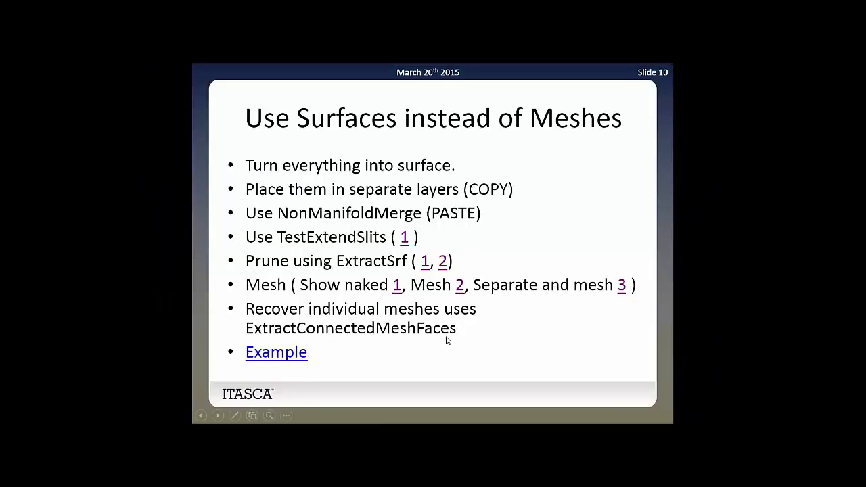
click(488, 365)
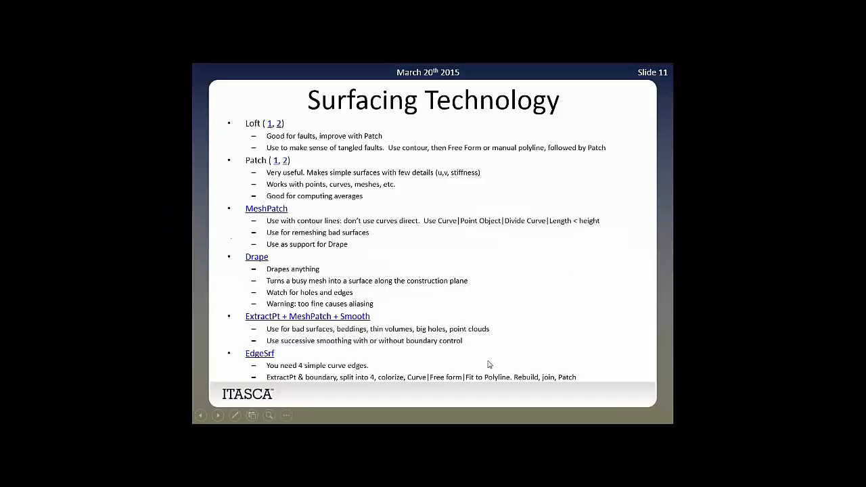
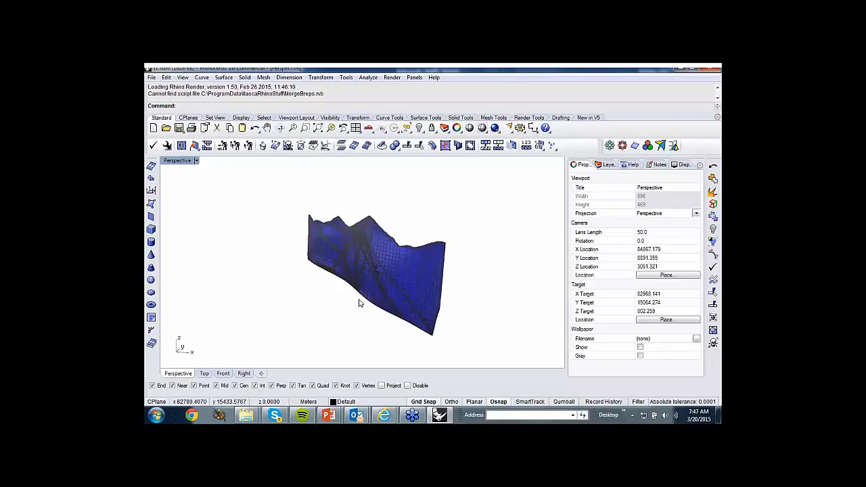
Duplicate the border of the blue f1 mesh as a curve and hide the mesh.
right_drag(425, 285, 453, 300)
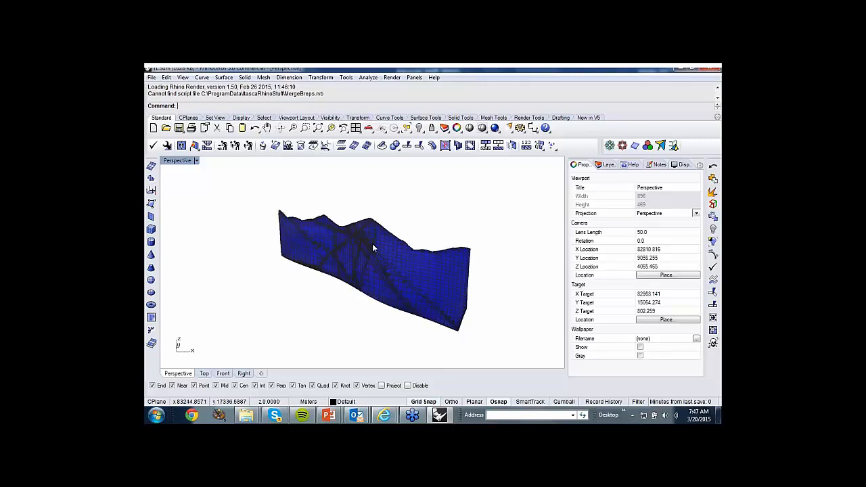
scroll(373, 245, up, 2)
scroll(372, 245, down, 4)
right_drag(373, 244, 383, 255)
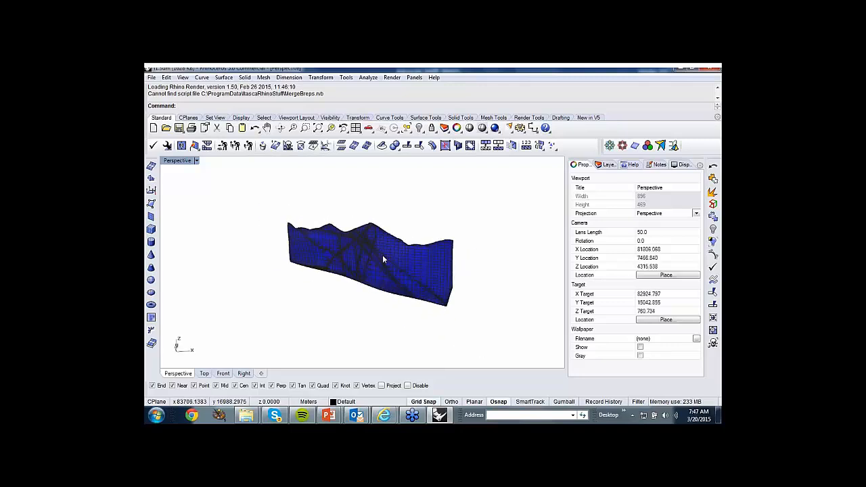
click(382, 256)
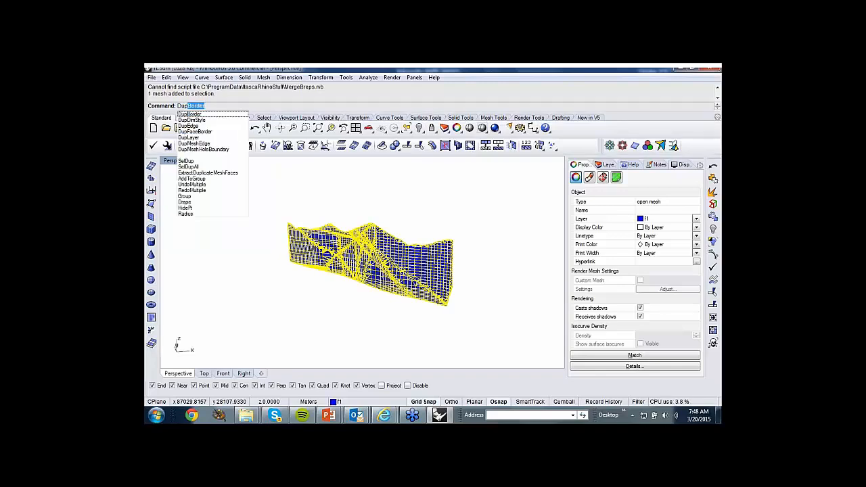
key(Return)
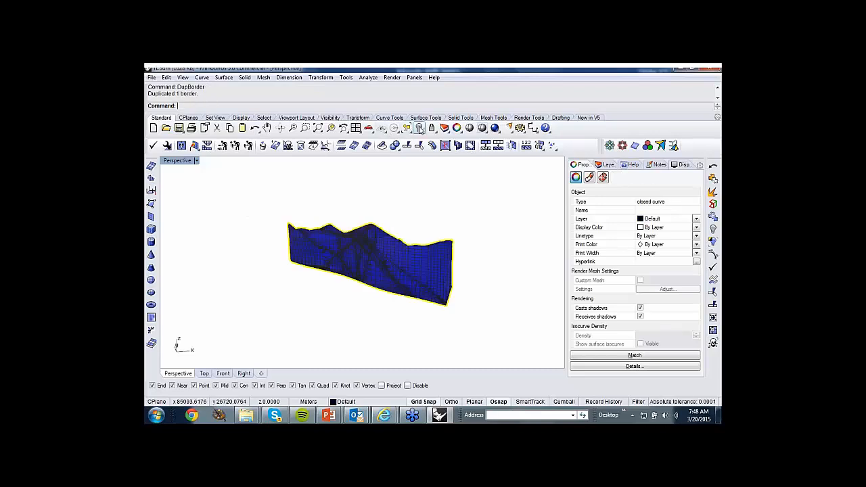
click(420, 128)
click(448, 145)
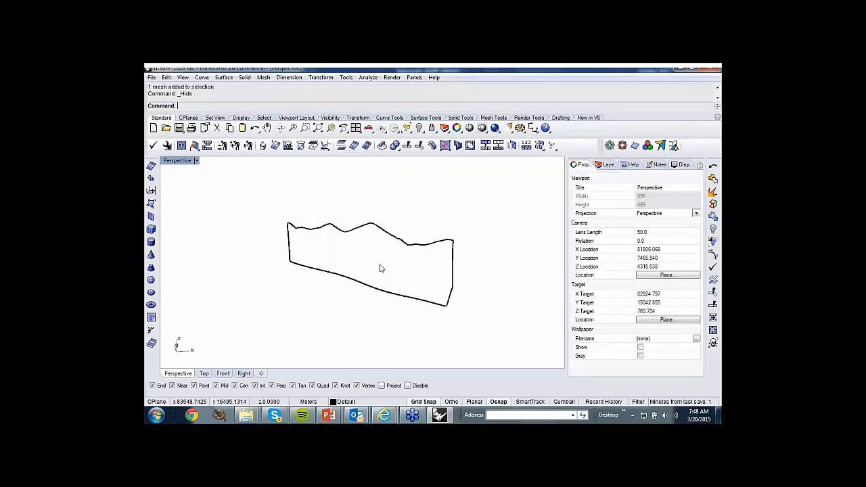
Split the closed border curve with the Point option at its four corners.
click(406, 248)
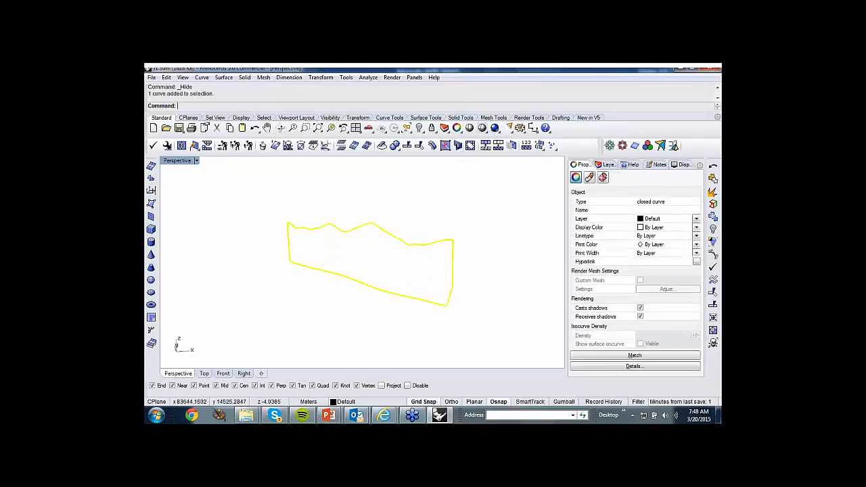
click(318, 129)
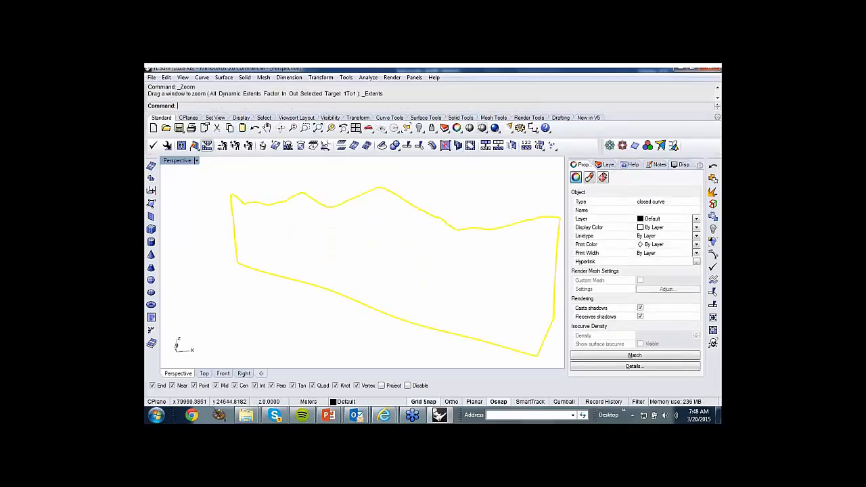
click(166, 78)
click(180, 290)
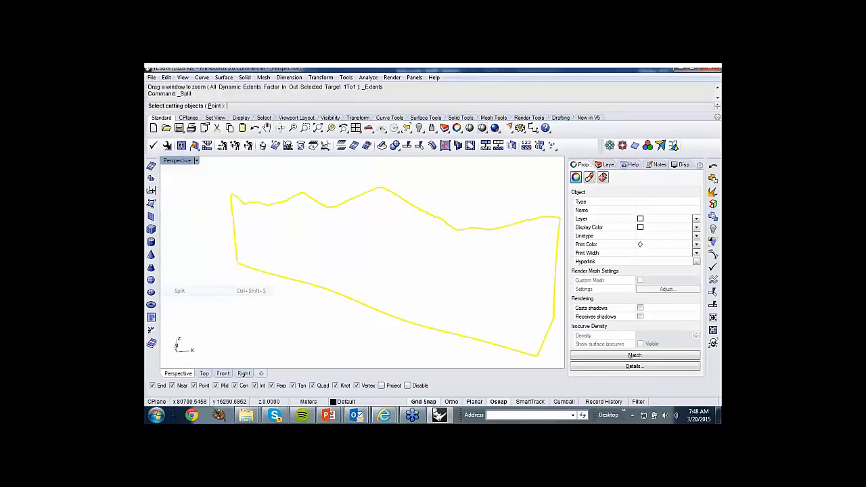
click(214, 105)
scroll(230, 179, up, 3)
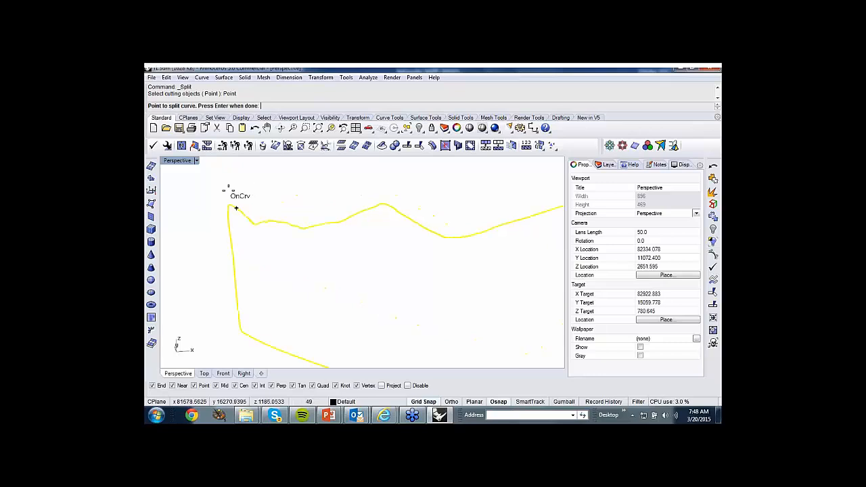
scroll(236, 208, up, 3)
click(225, 191)
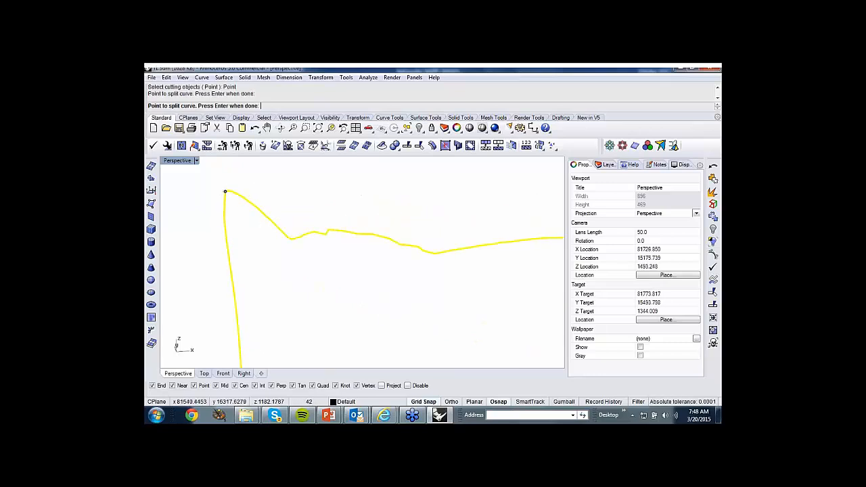
scroll(225, 192, down, 5)
click(230, 298)
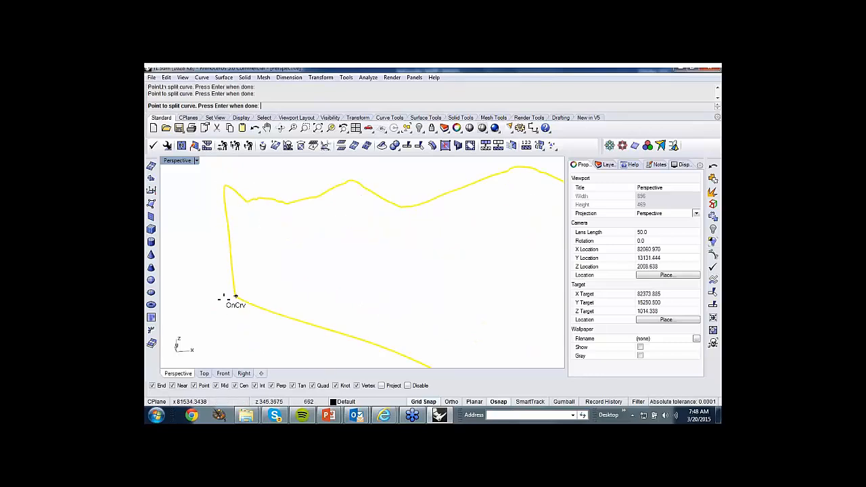
scroll(230, 294, down, 5)
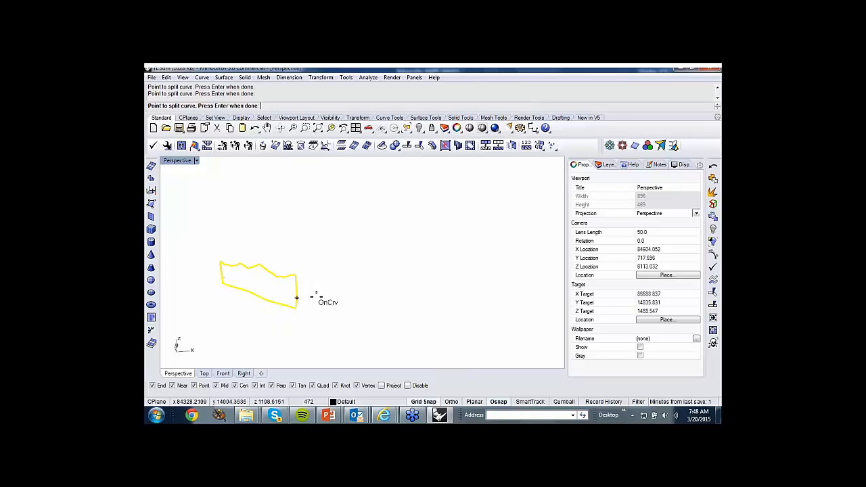
click(295, 275)
key(Return)
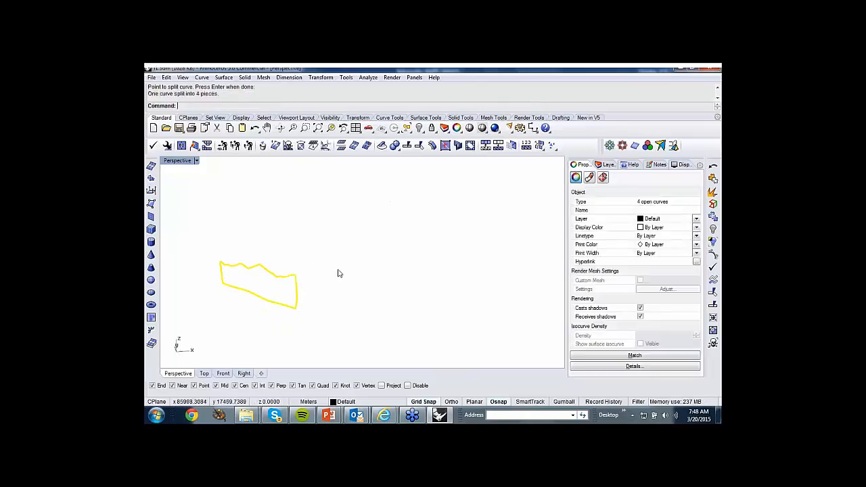
Delete the two short side pieces of the split border, keeping the upper and lower curves.
key(Escape)
click(296, 289)
key(Delete)
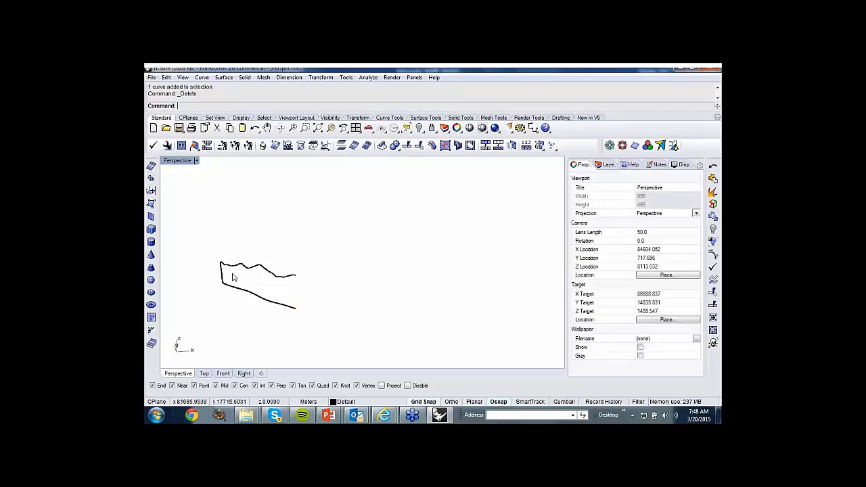
click(222, 274)
key(Delete)
Loft a surface between the upper and lower border curves.
drag(176, 226, 348, 344)
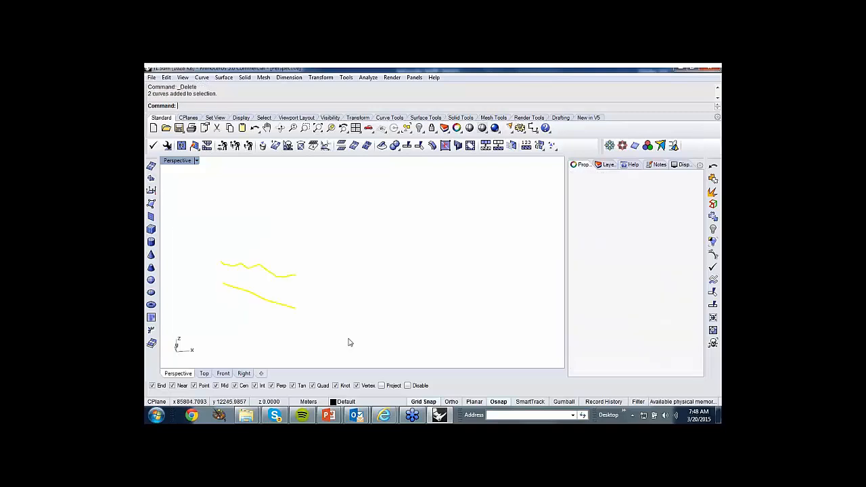
click(318, 128)
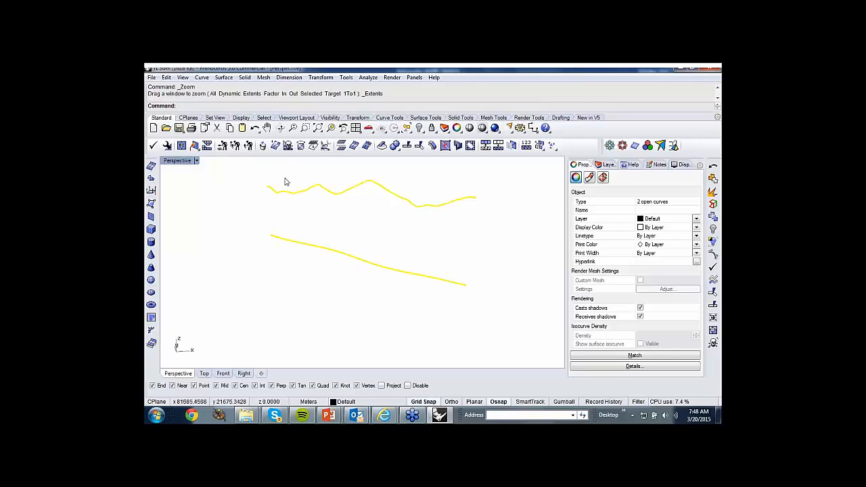
click(224, 78)
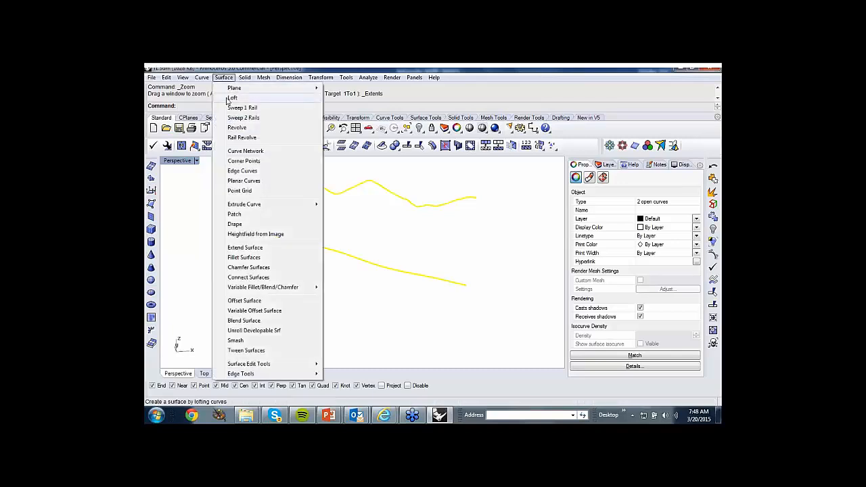
click(232, 98)
click(276, 327)
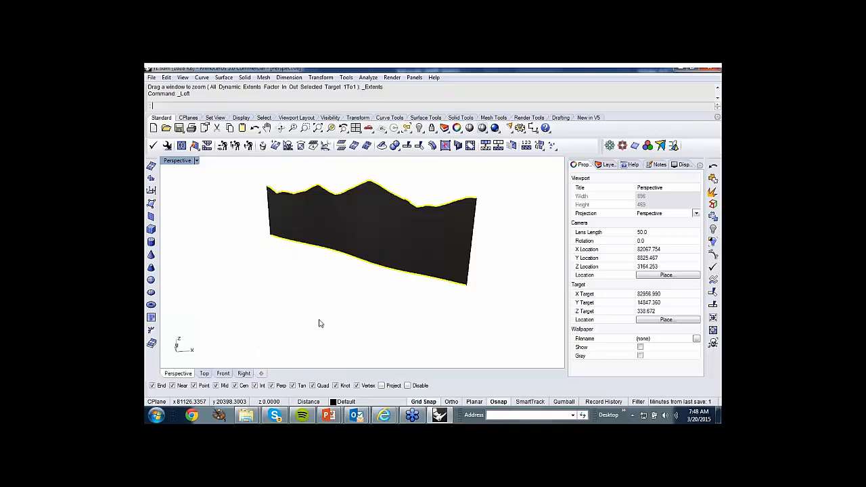
Examine the lofted object's type in its properties and the narrow faces along its upper edge.
scroll(427, 240, up, 3)
click(427, 240)
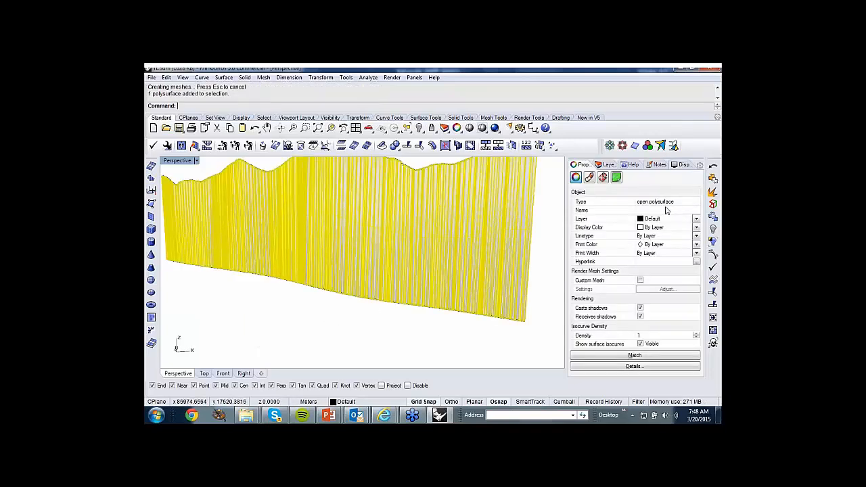
right_drag(418, 262, 429, 215)
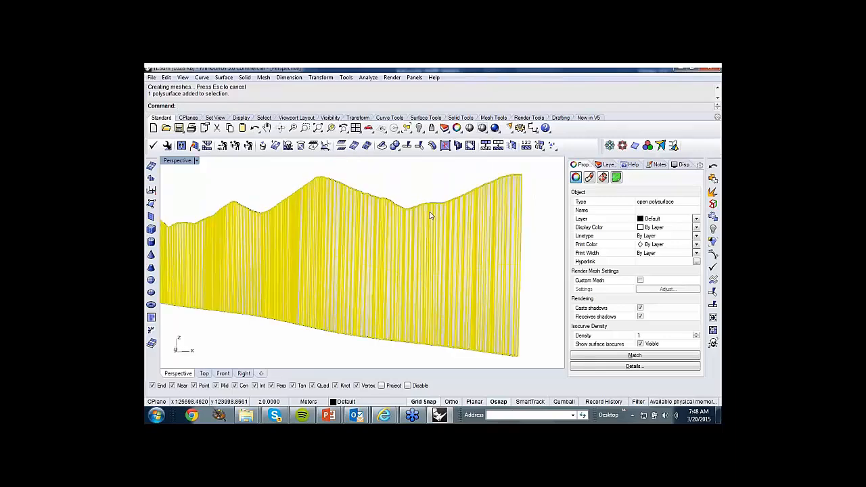
scroll(429, 213, up, 8)
scroll(373, 189, up, 3)
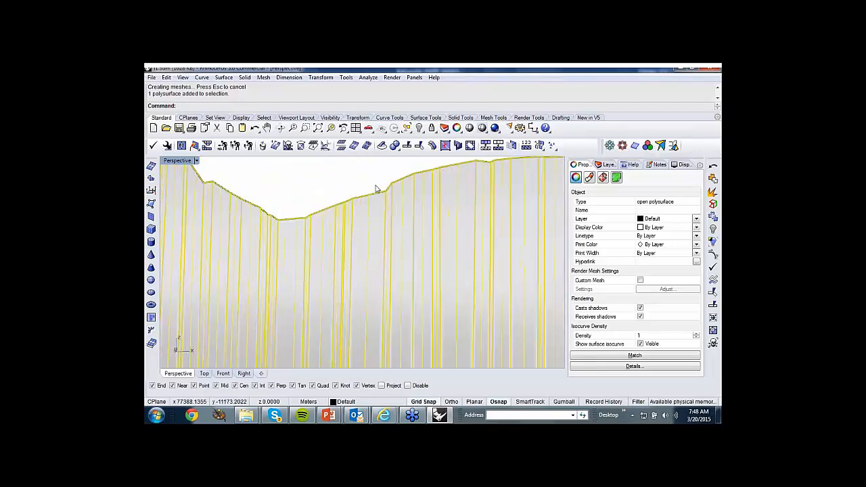
scroll(354, 255, down, 5)
right_drag(354, 255, 347, 281)
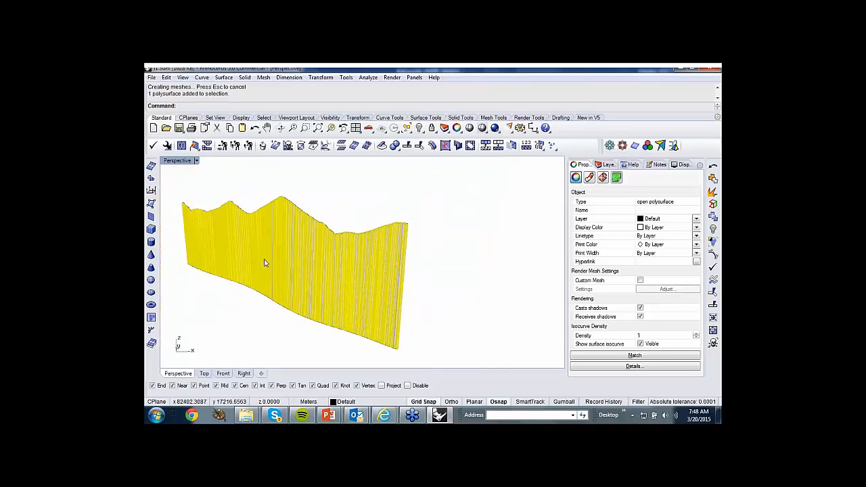
Mesh the lofted polysurface using the simple mesh controls, and undo both the mesh and the loft.
click(151, 167)
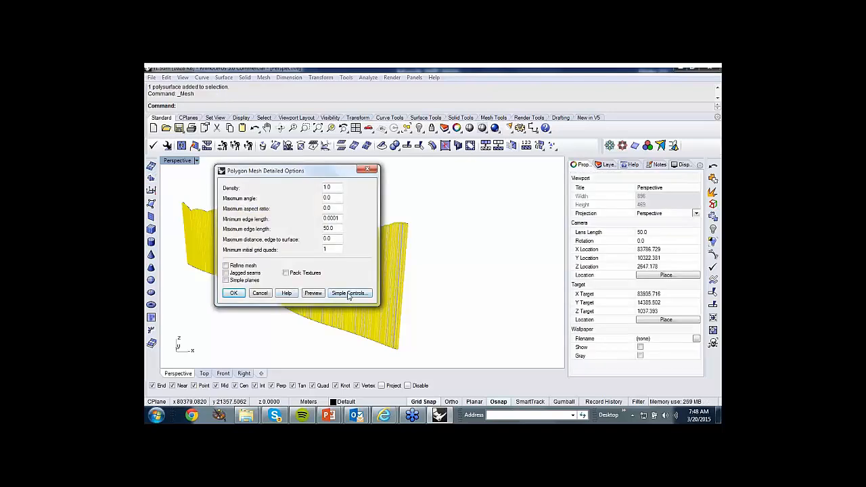
click(348, 294)
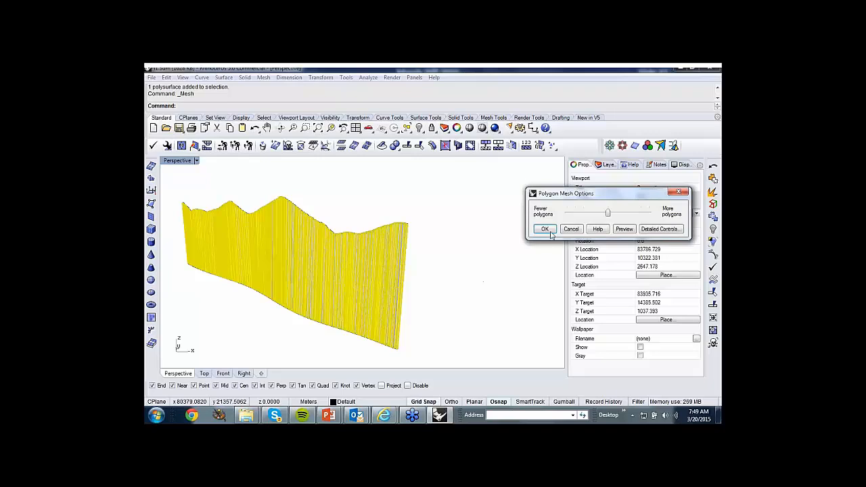
click(544, 229)
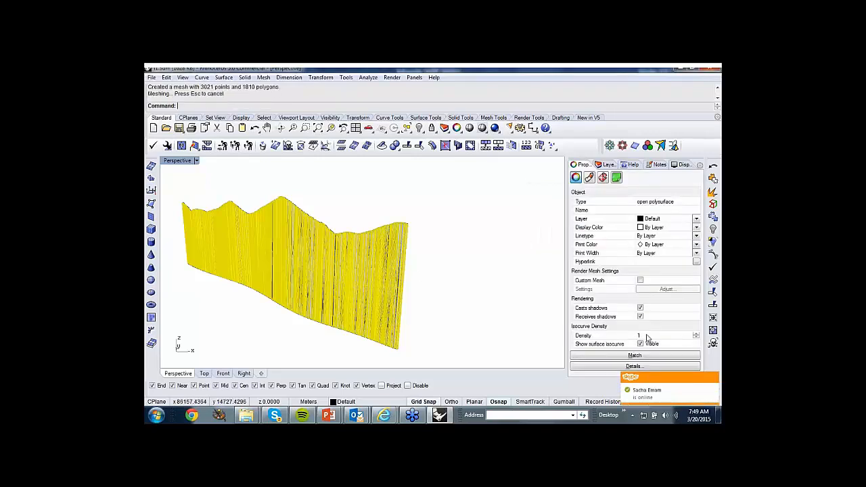
click(714, 379)
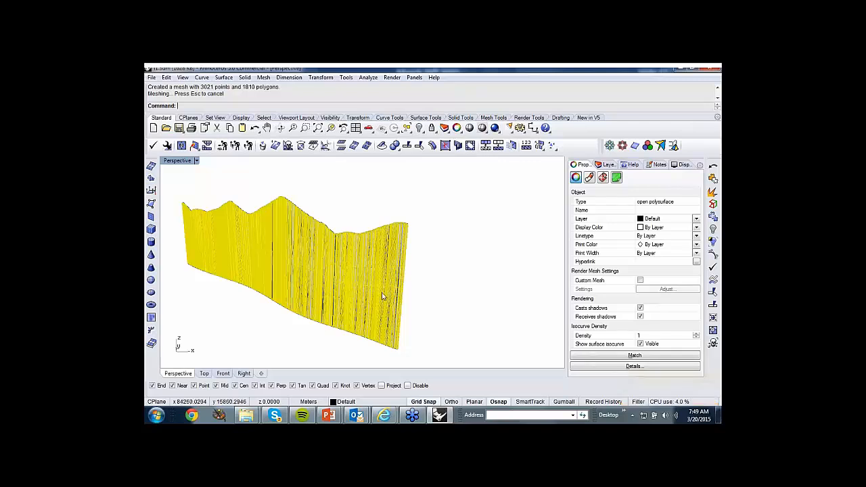
key(ctrl+z)
key(ctrl+z)
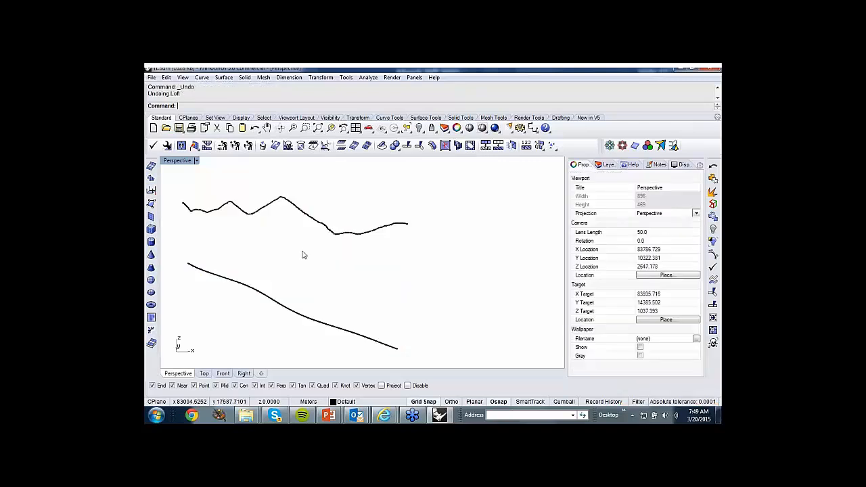
Fit the upper and lower curves with FitCrv at degree 3, fitting tolerance 10 and angle tolerance 90.
scroll(392, 241, down, 2)
drag(229, 192, 440, 312)
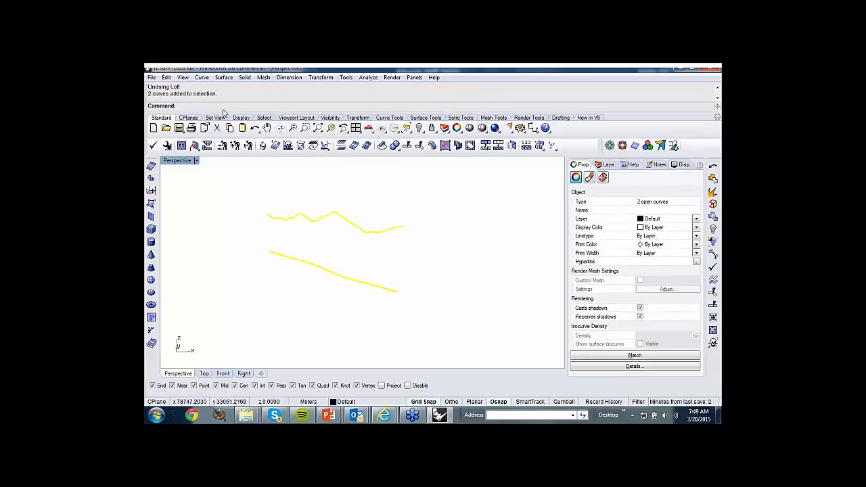
click(202, 78)
mouse_move(224, 153)
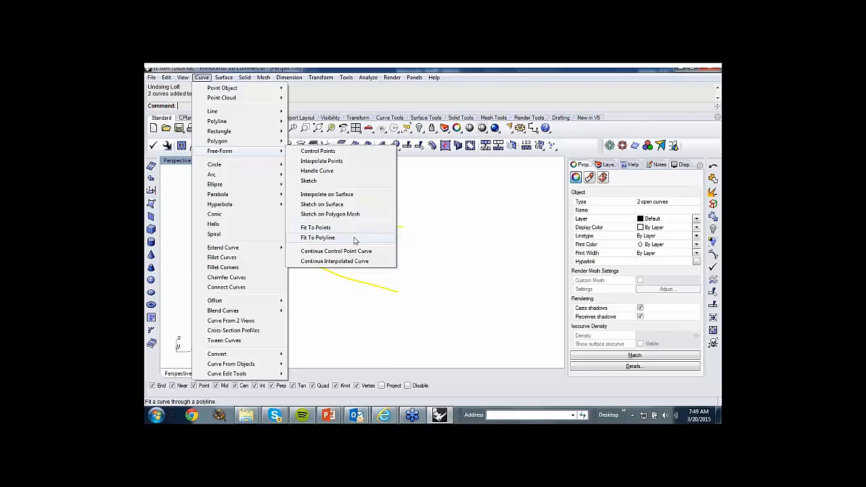
click(420, 237)
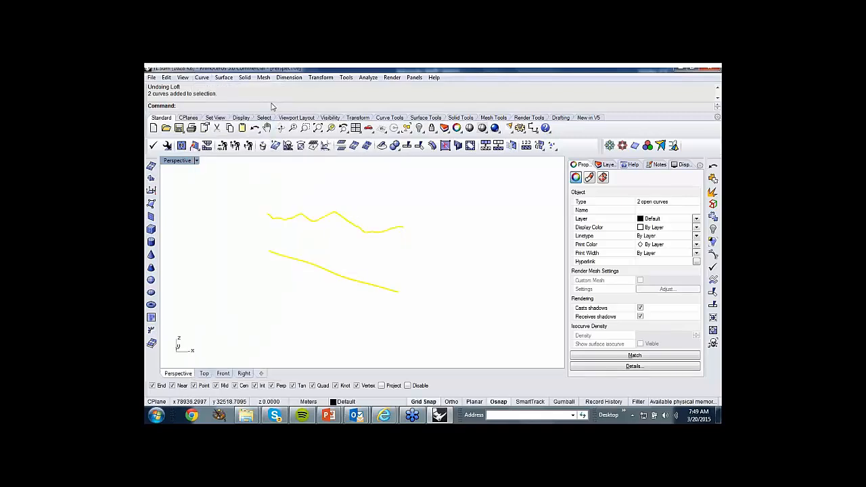
text(FitCrv)
key(Return)
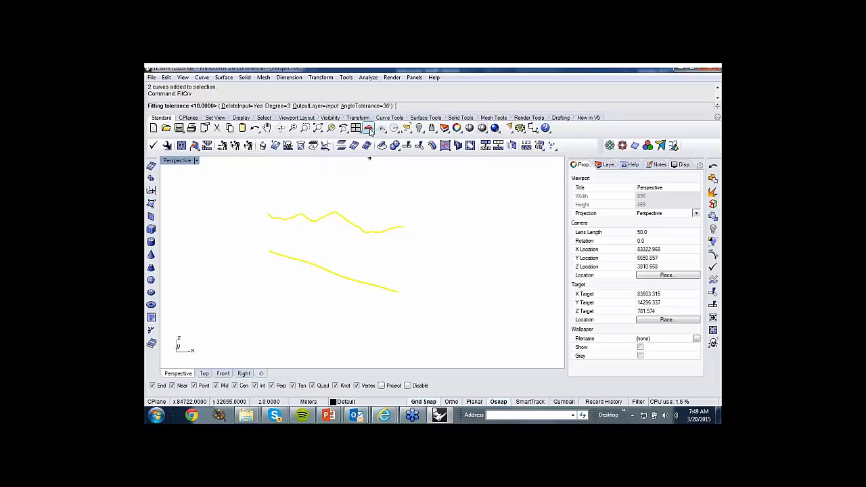
click(377, 106)
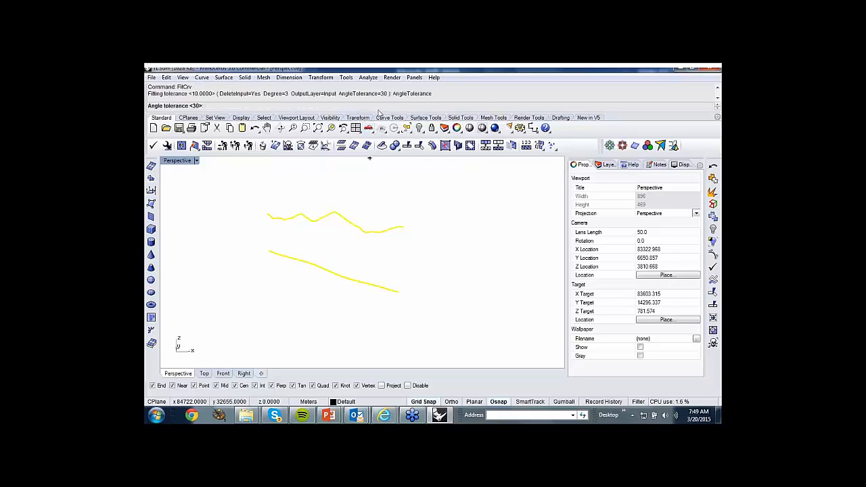
text(90)
key(Return)
key(Return)
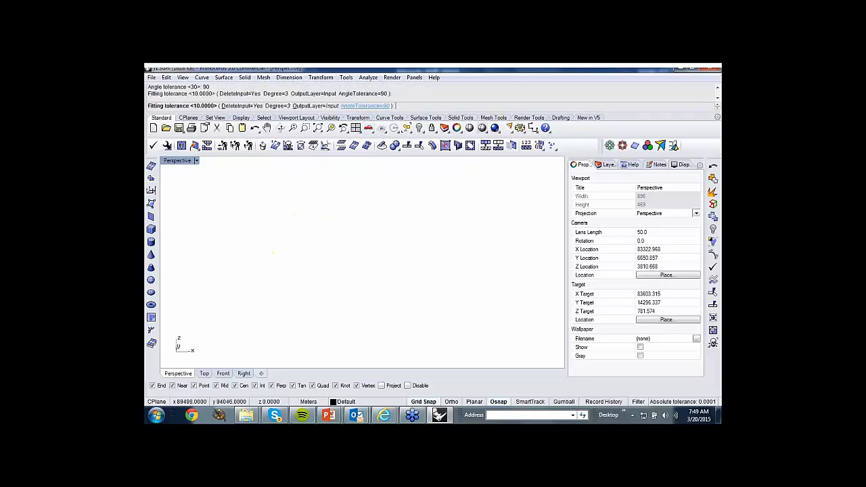
Reselect the two fitted curves and try to explode them.
drag(429, 316, 362, 198)
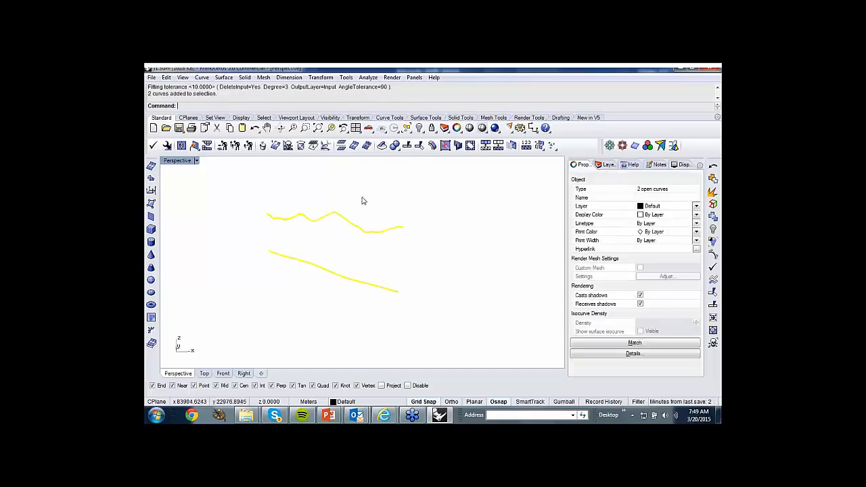
click(410, 242)
drag(424, 320, 363, 203)
click(713, 193)
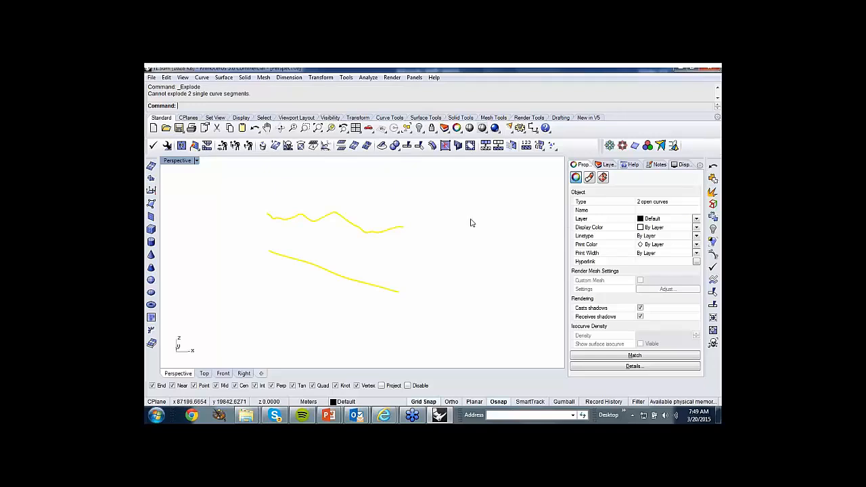
Loft the upper and lower fitted curves into one surface using straight sections and no simplification, and inspect it from several angles.
key(Escape)
click(383, 233)
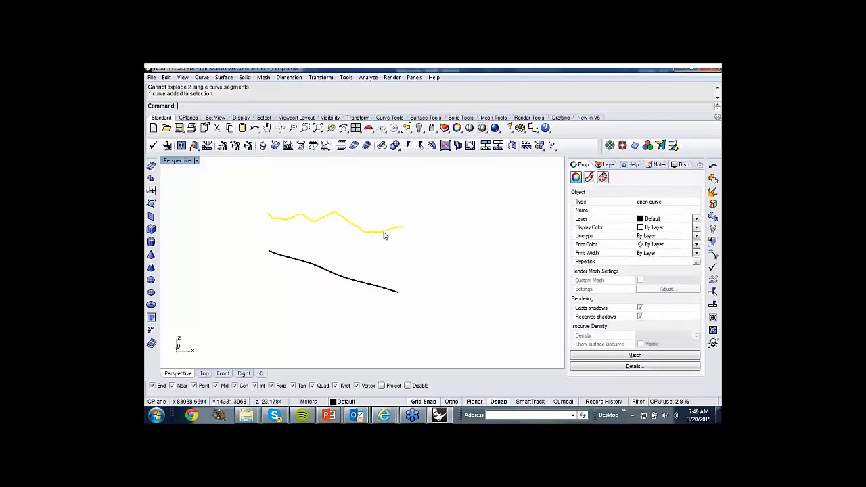
click(400, 251)
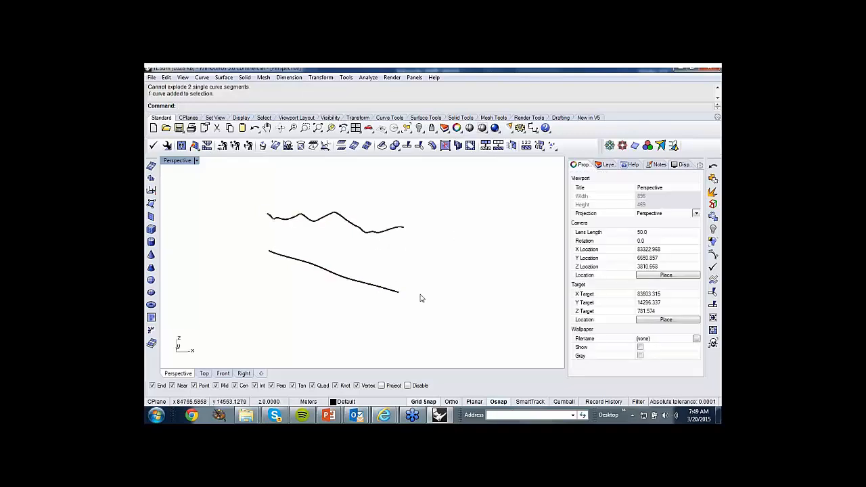
drag(420, 298, 385, 213)
right_click(346, 106)
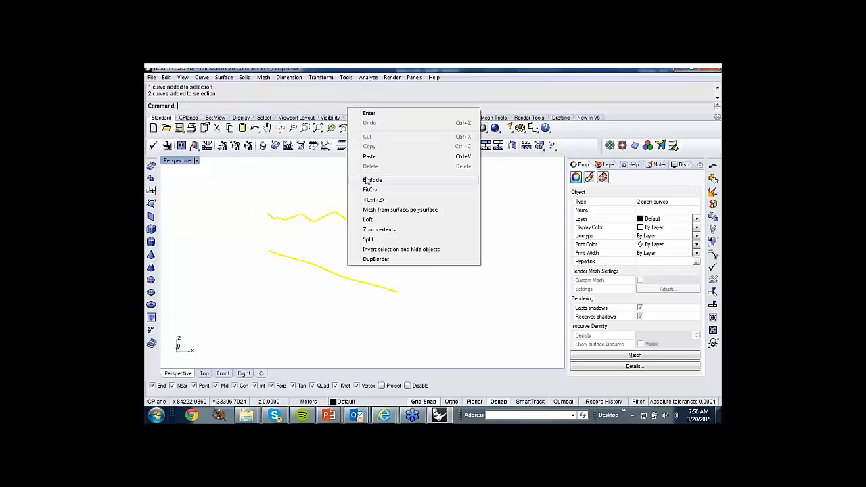
click(369, 220)
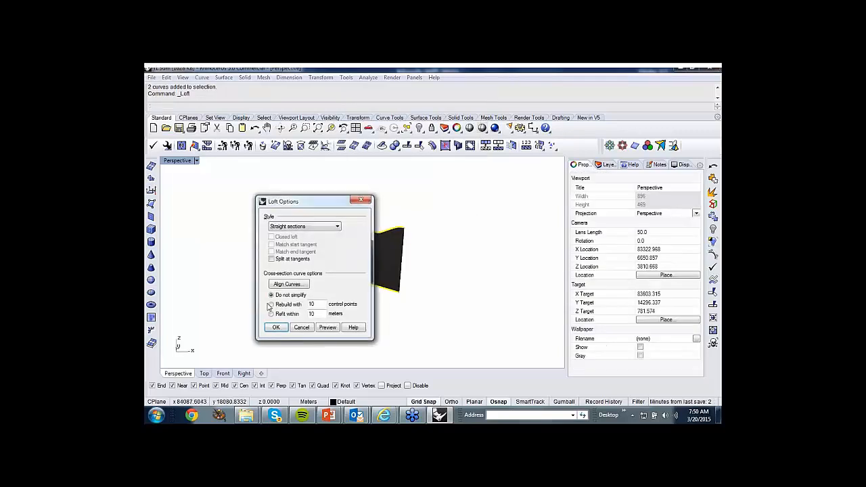
click(276, 328)
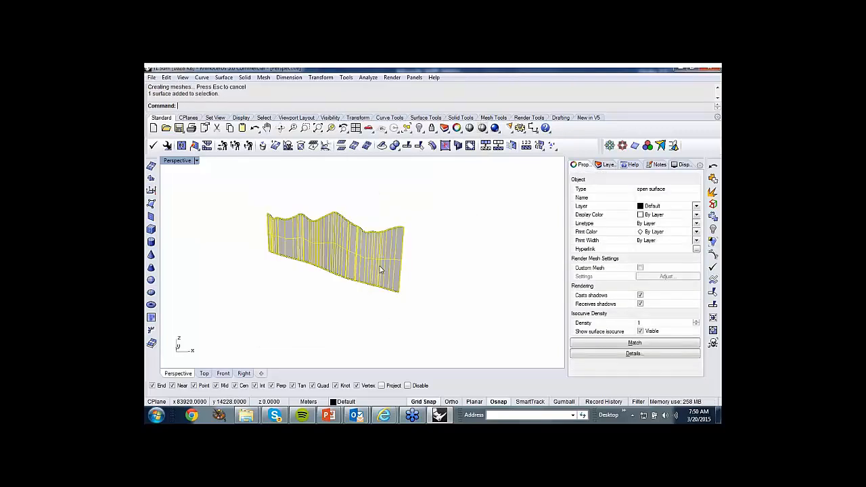
right_drag(397, 266, 342, 257)
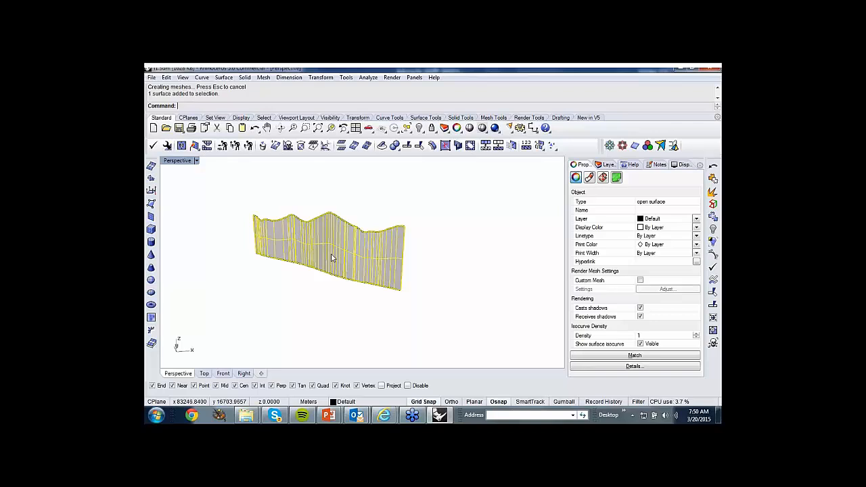
right_drag(334, 269, 345, 232)
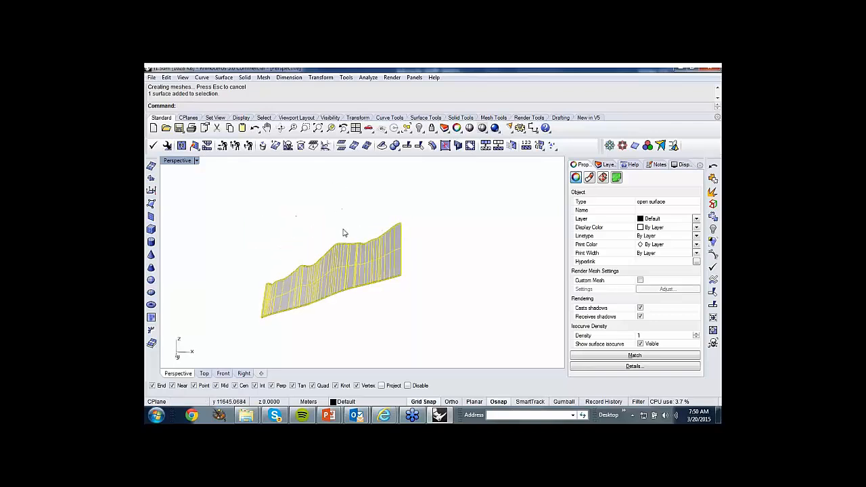
right_drag(366, 331, 358, 172)
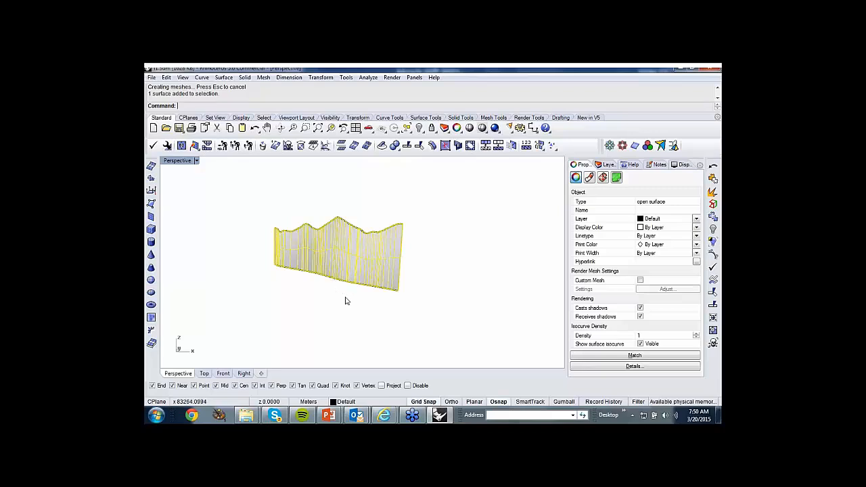
Close the loft model, open the first Patch example linked on the Surfacing Technology slide, and switch to its Rhino window.
click(714, 70)
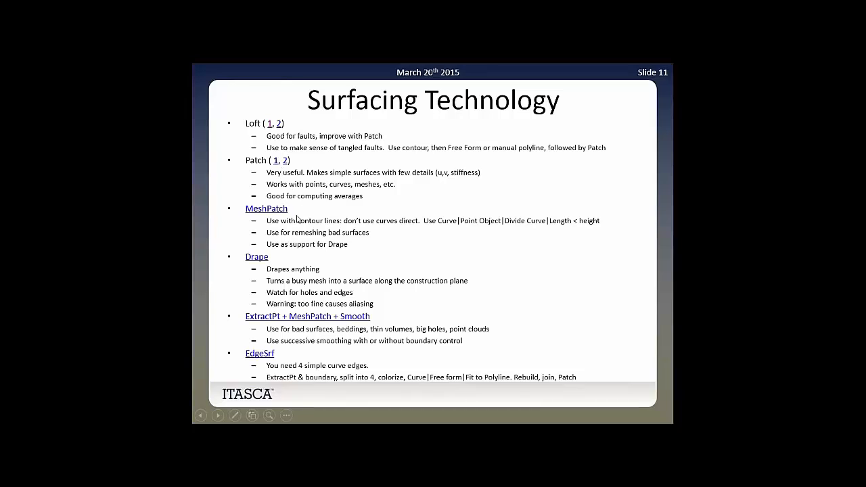
click(275, 164)
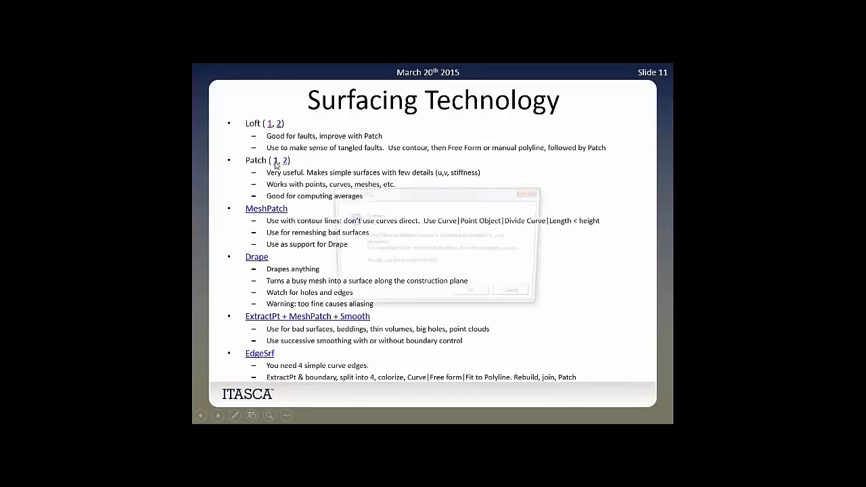
click(474, 296)
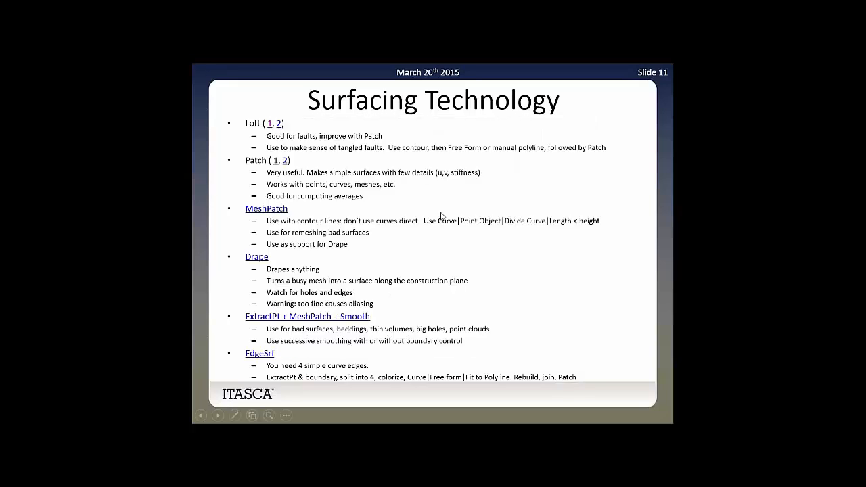
key(alt+Tab)
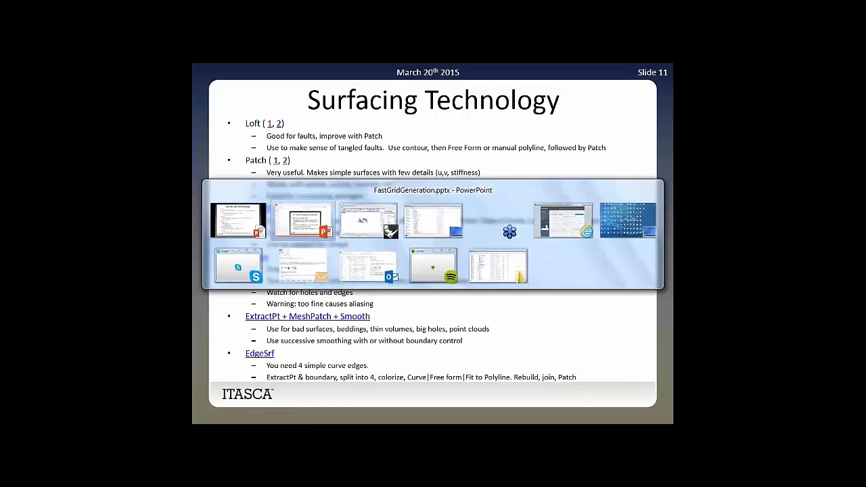
Examine the scattered points, contour curves and long straight line that make up the Patch example.
right_drag(464, 271, 474, 230)
click(385, 265)
click(399, 245)
click(468, 177)
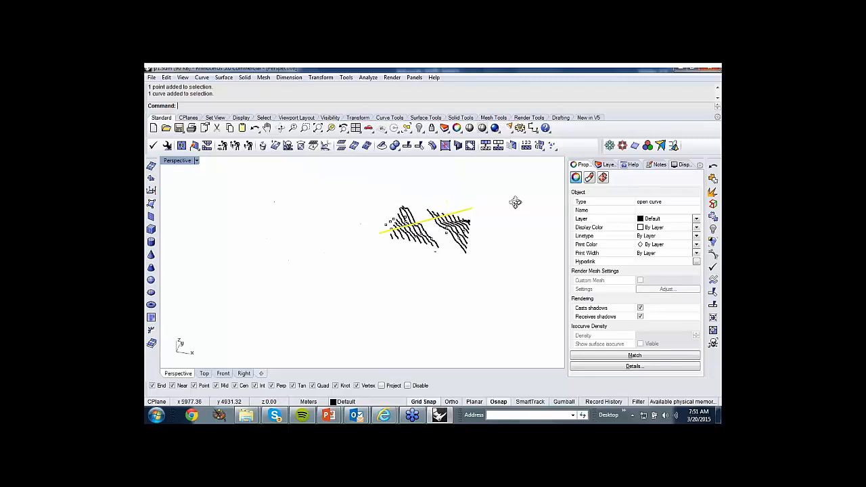
scroll(516, 199, up, 5)
scroll(486, 200, down, 4)
scroll(504, 200, up, 2)
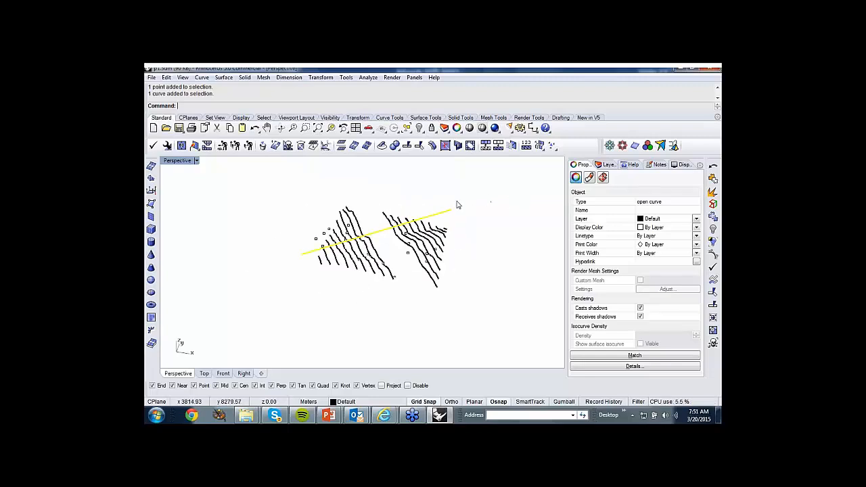
Patch all points and curves with sample point spacing 1, 2 U spans, 2 V spans and stiffness 1, without automatic trim.
drag(240, 178, 523, 329)
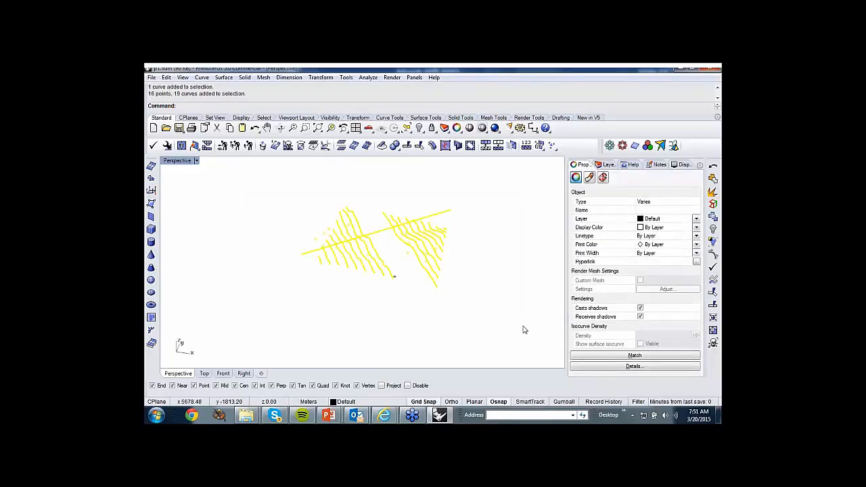
click(230, 79)
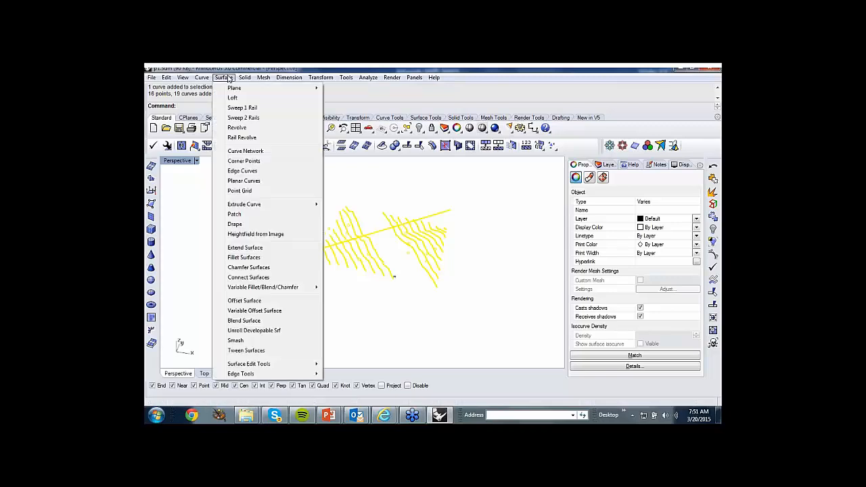
click(234, 215)
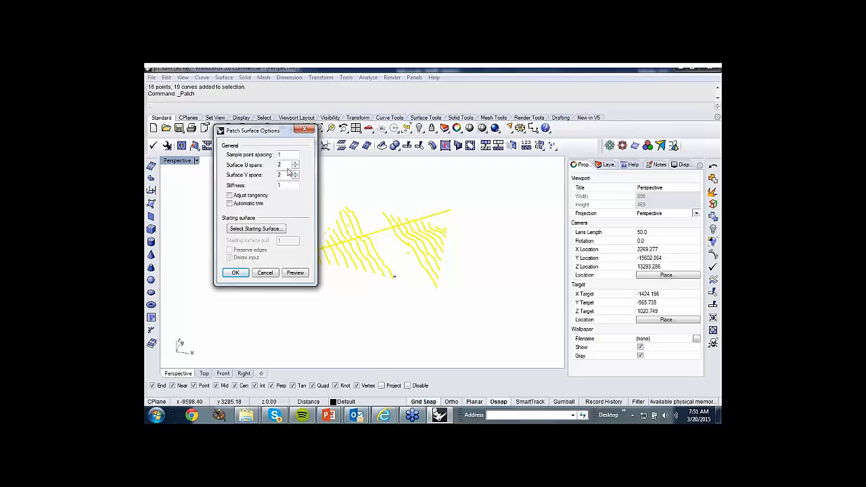
click(236, 274)
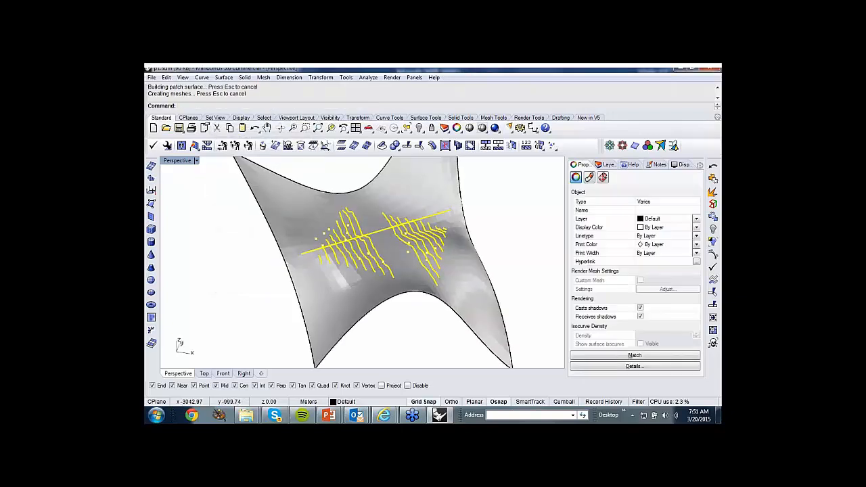
Examine from several angles how closely the patch surface follows the input curves and points.
right_drag(332, 291, 355, 257)
click(326, 323)
mouse_move(326, 323)
right_down()
mouse_move(349, 344)
mouse_move(315, 319)
mouse_move(321, 329)
mouse_move(373, 218)
mouse_move(349, 310)
mouse_move(313, 328)
right_up()
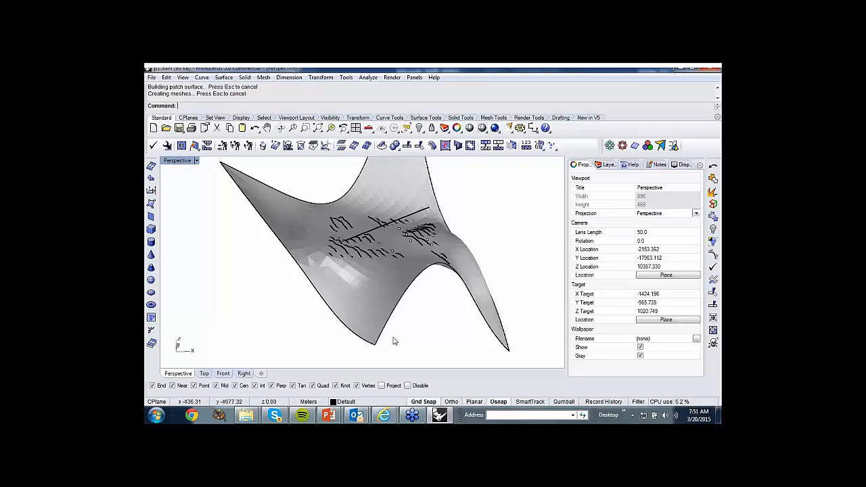
mouse_move(393, 340)
right_down()
mouse_move(415, 333)
mouse_move(412, 354)
mouse_move(387, 159)
mouse_move(433, 338)
mouse_move(467, 331)
mouse_move(377, 348)
right_up()
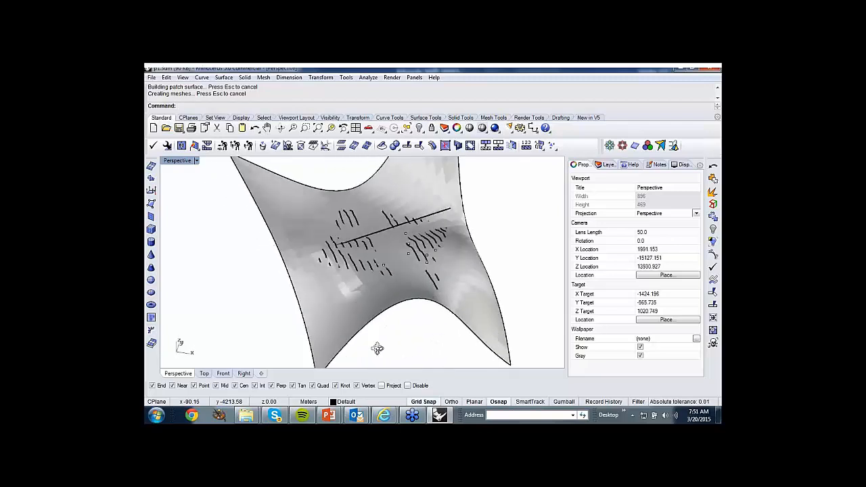
scroll(427, 242, up, 5)
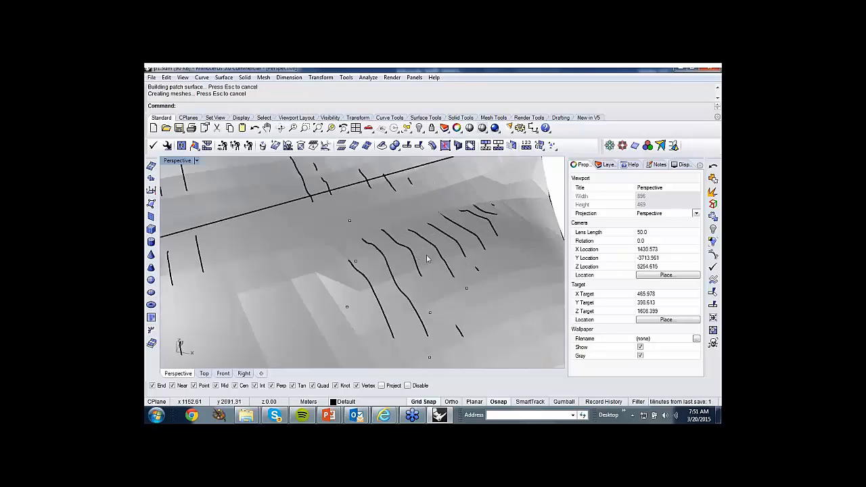
scroll(446, 244, up, 4)
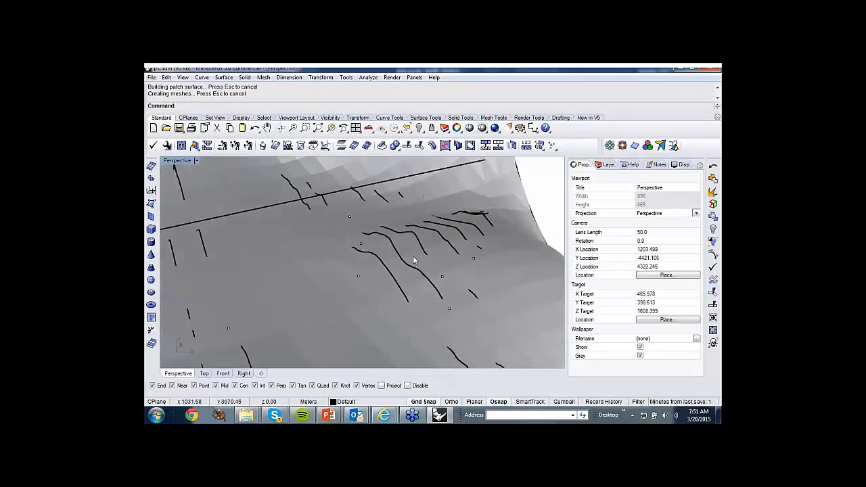
scroll(426, 262, down, 4)
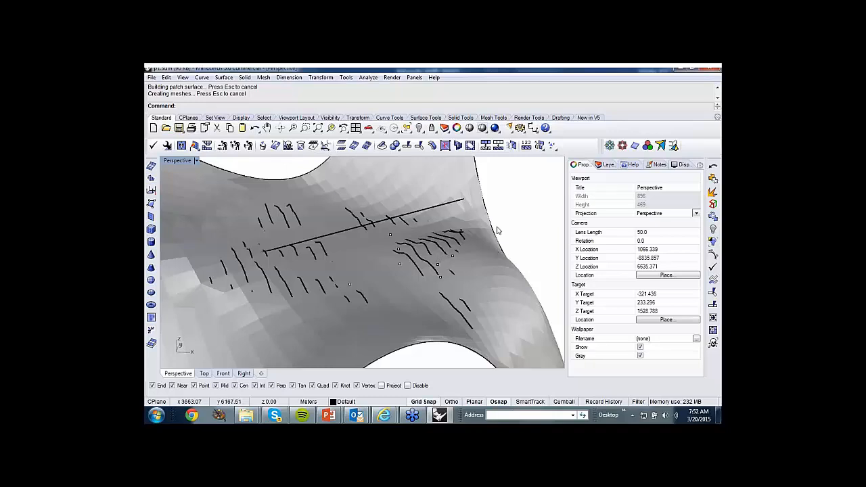
right_drag(436, 254, 464, 291)
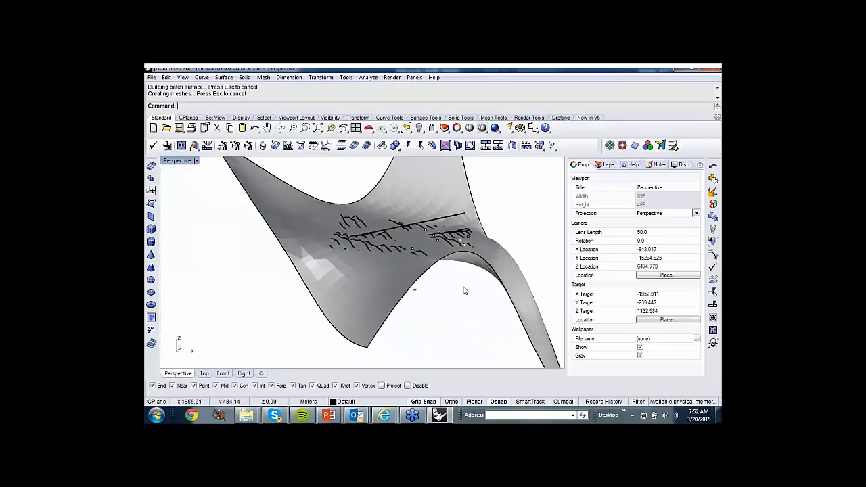
Close p1.3dm without saving, open the second Patch example linked on the Surfacing Technology slide, and switch to its Rhino window.
click(711, 71)
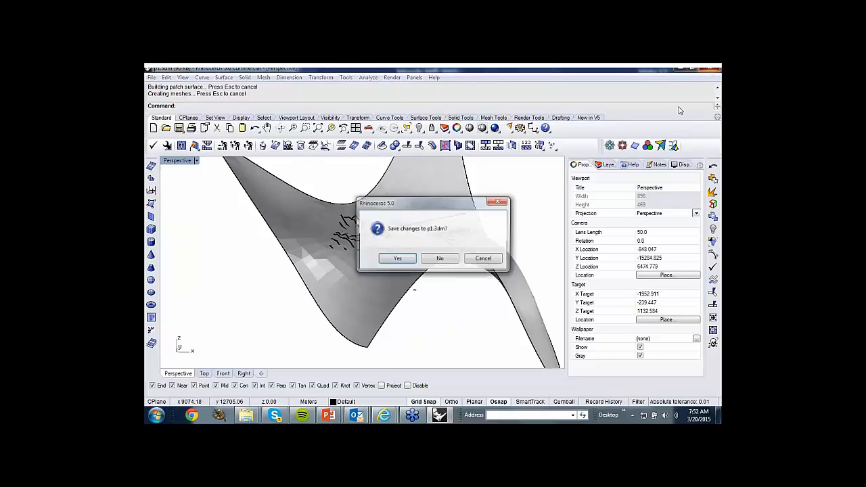
click(441, 259)
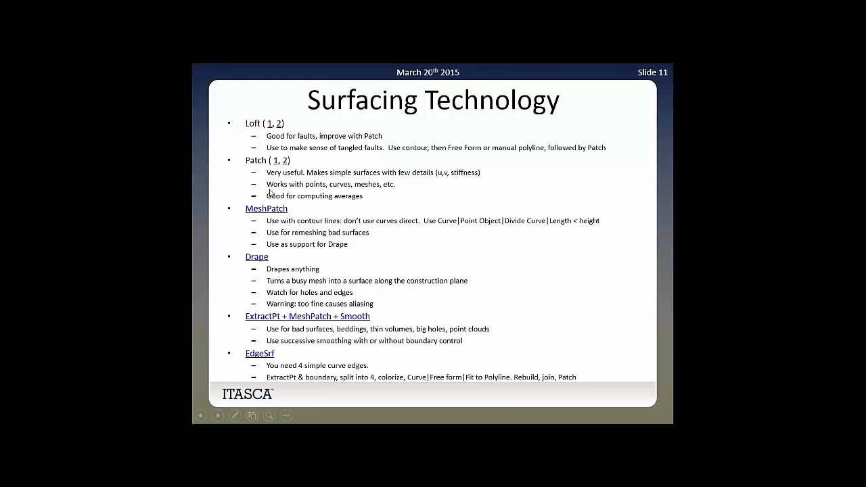
click(284, 161)
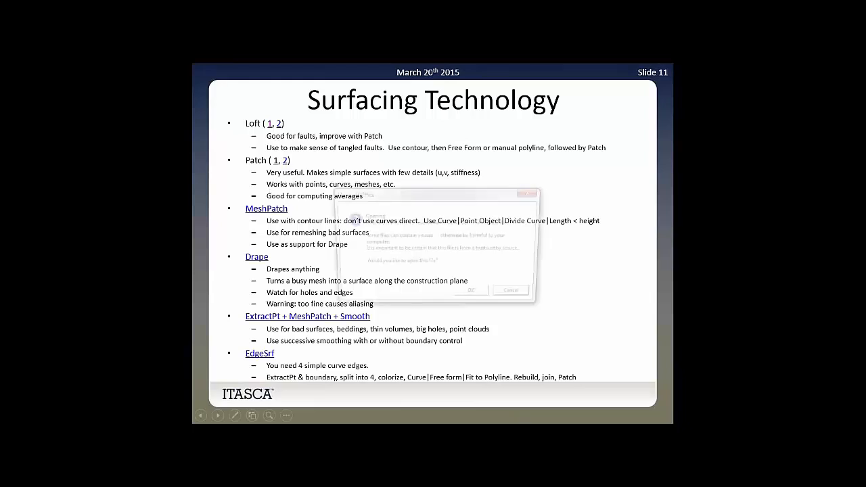
click(486, 298)
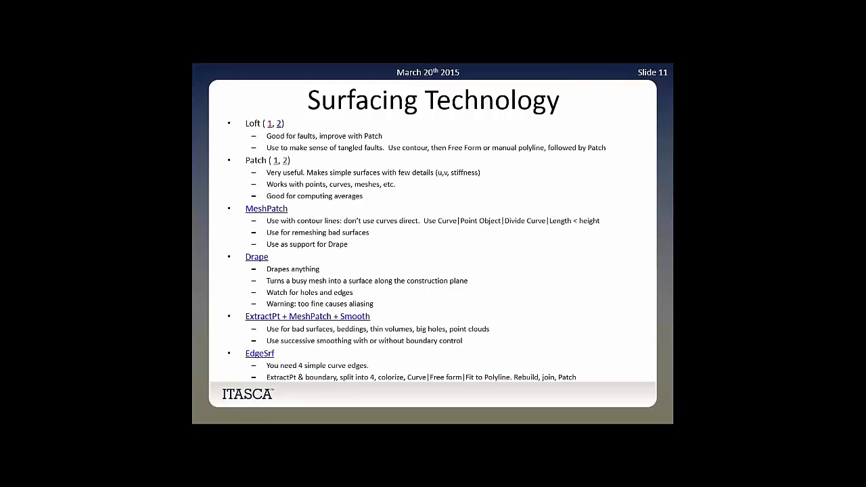
key(alt+Tab)
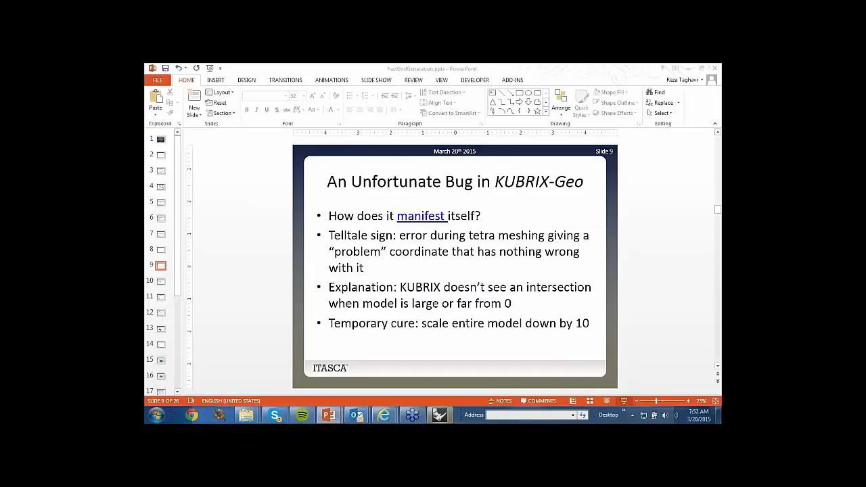
key(alt+Tab)
Isolate the blue mesh on layer f1 by hiding the red mesh.
right_drag(451, 218, 452, 258)
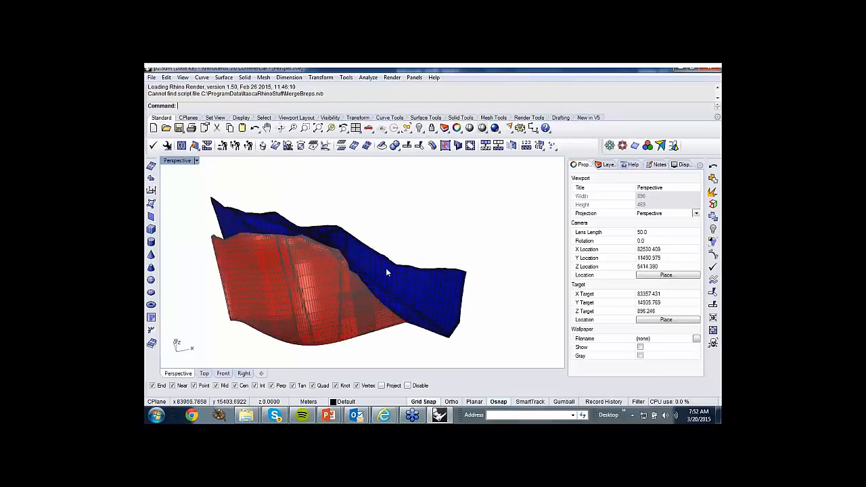
right_drag(386, 273, 388, 291)
click(389, 292)
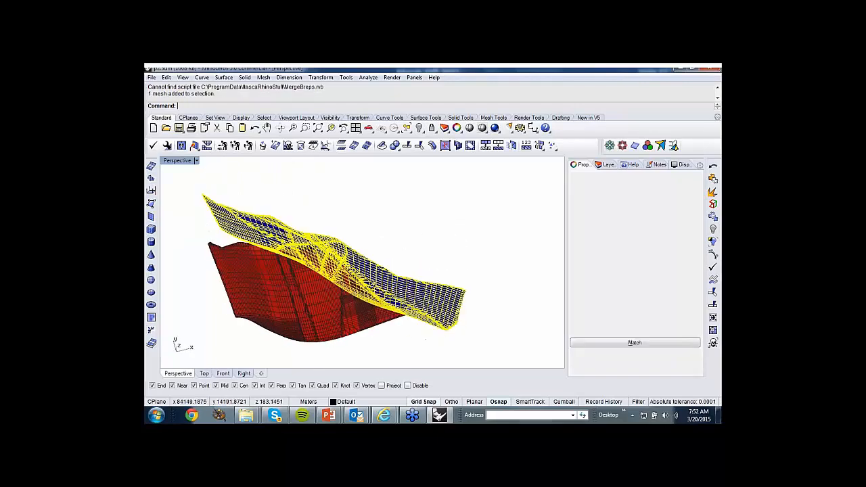
click(419, 128)
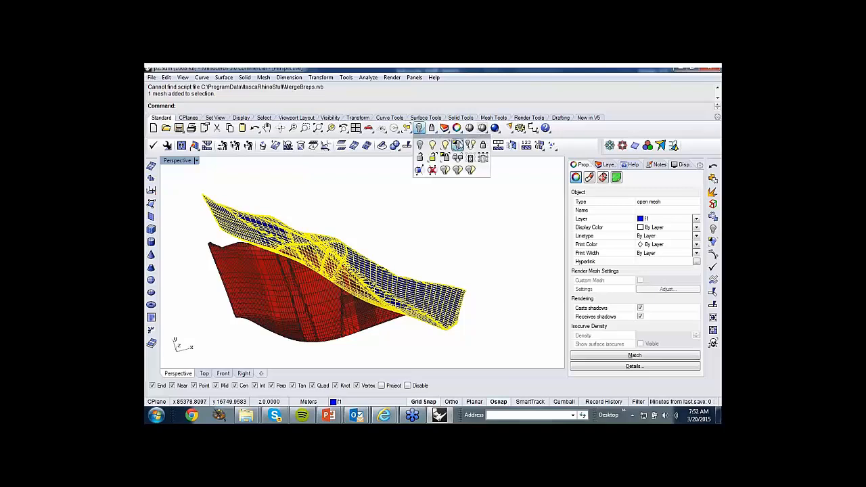
click(456, 144)
right_drag(444, 238, 428, 200)
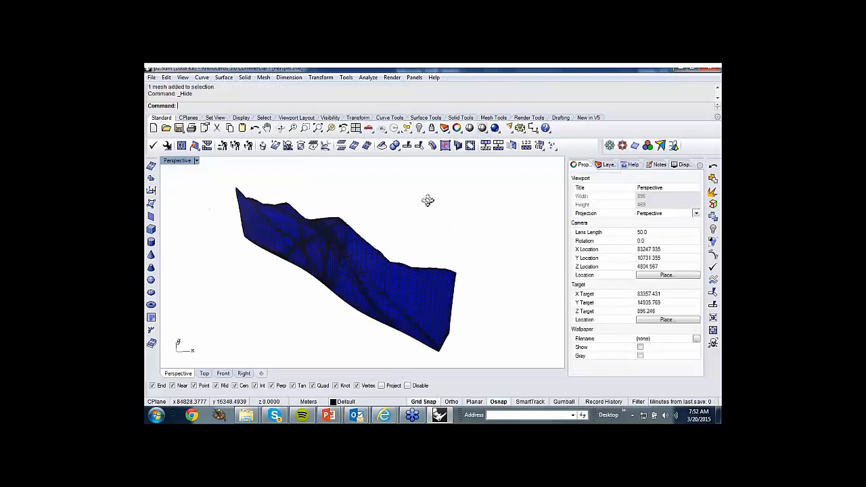
Try patching the blue f1 mesh with sample point spacing 1, 2 U spans, 2 V spans and stiffness 1, and undo the patch.
scroll(258, 206, down, 4)
drag(226, 186, 394, 326)
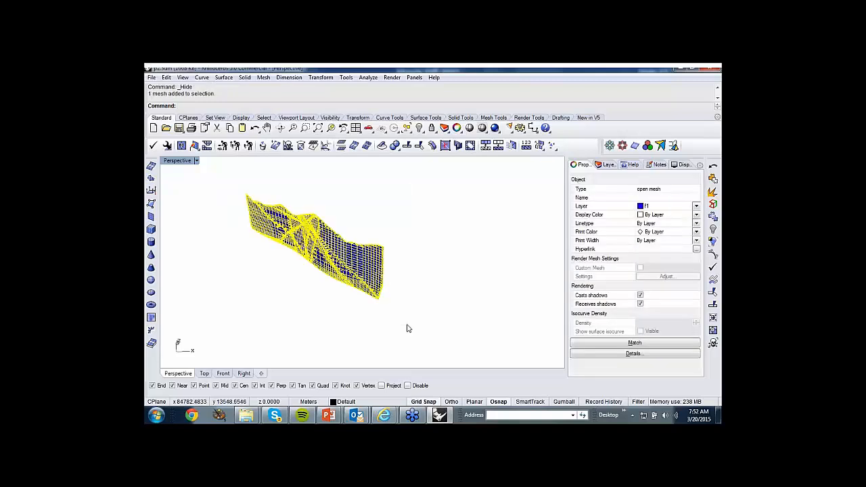
click(224, 77)
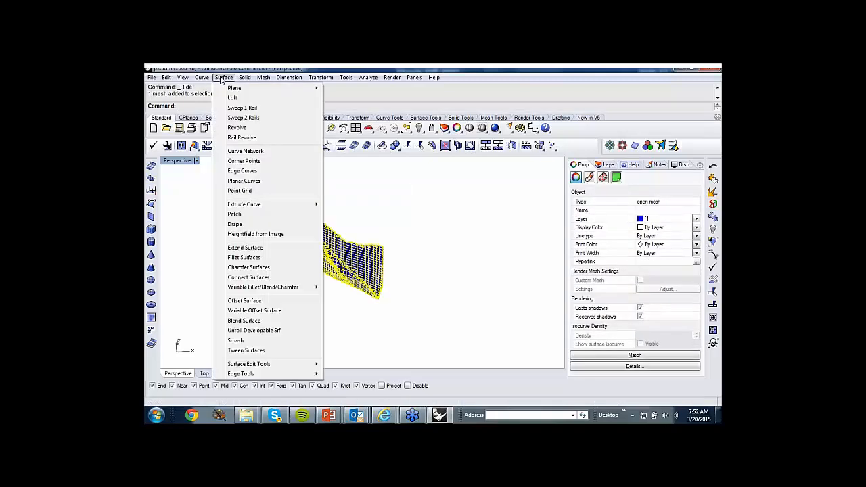
click(236, 214)
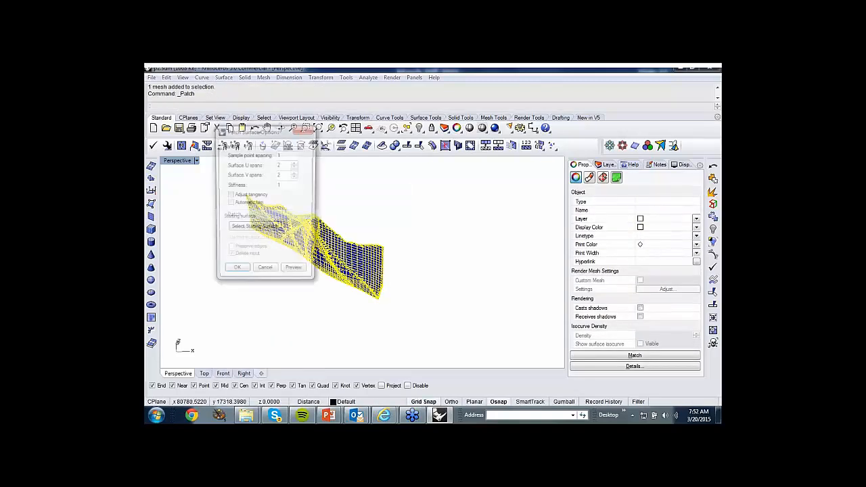
click(296, 272)
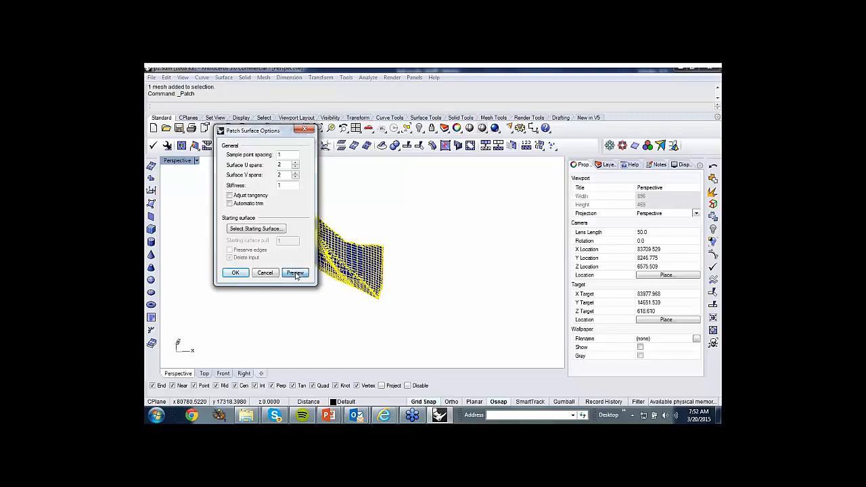
click(236, 273)
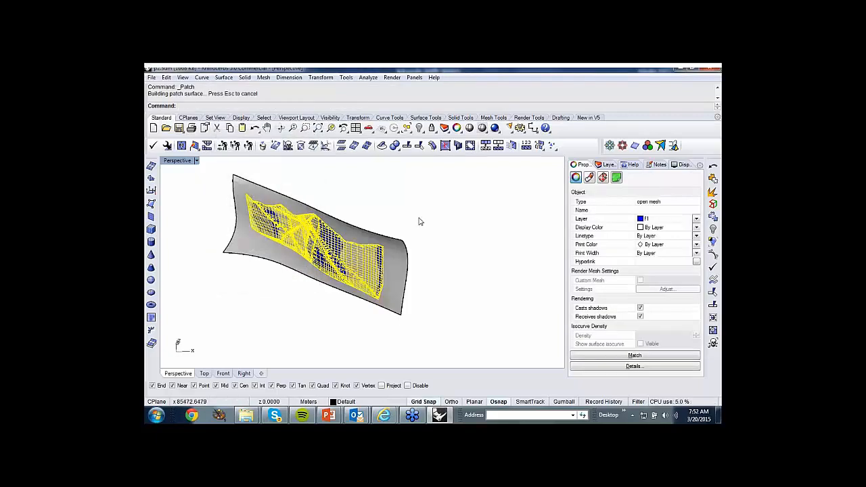
right_drag(430, 247, 420, 280)
key(ctrl+z)
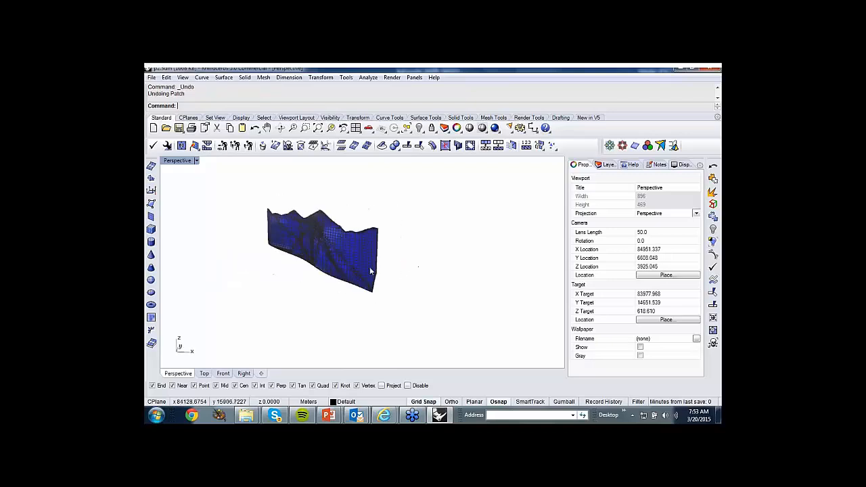
Patch the blue f1 mesh with sample point spacing 1, 10 U spans, 10 V spans and stiffness 1, without automatic trim.
click(362, 262)
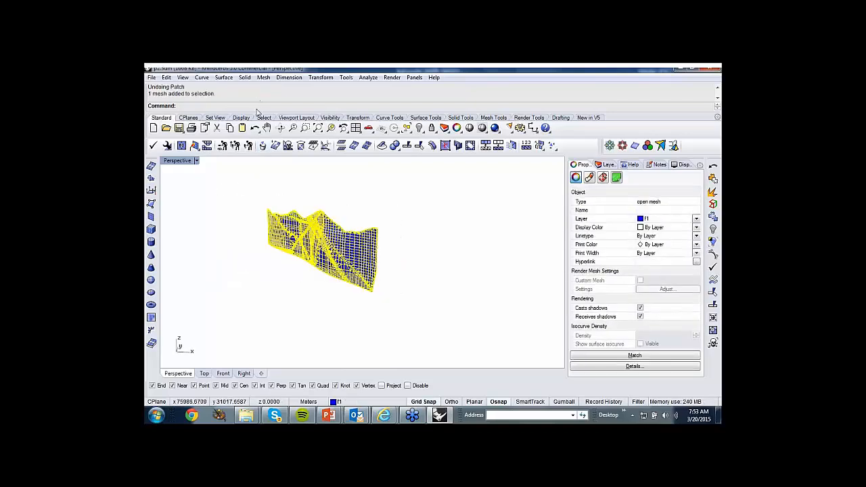
right_click(257, 108)
click(279, 190)
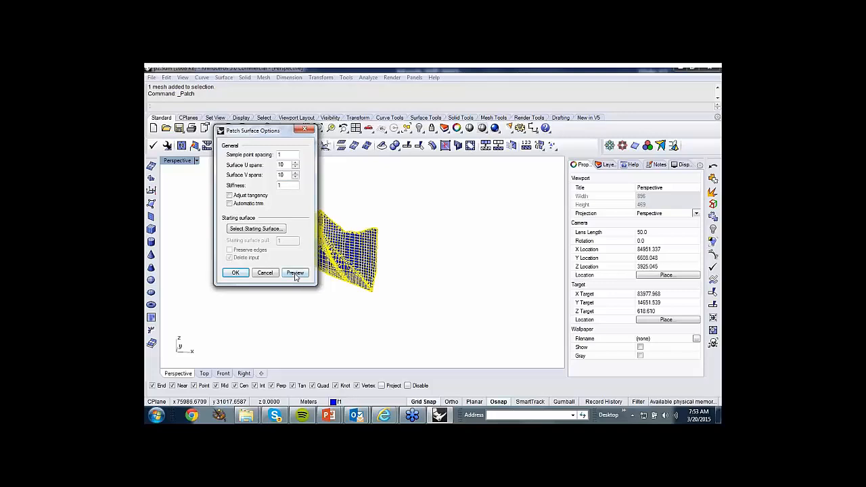
click(235, 272)
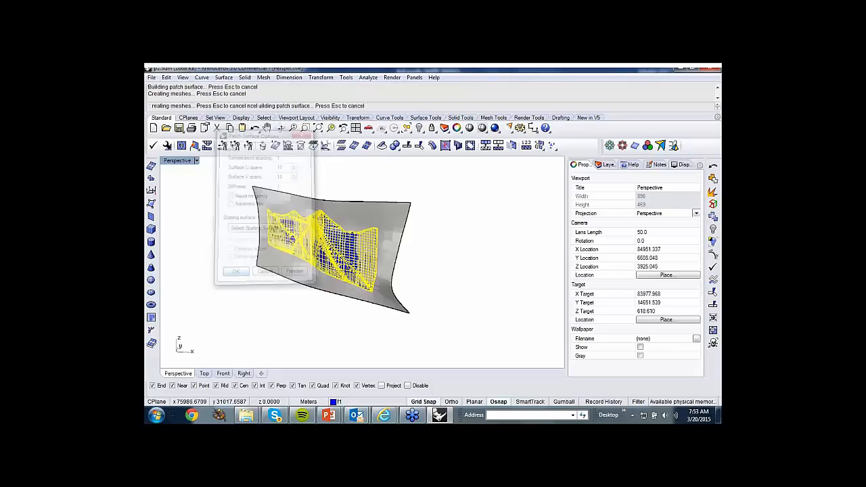
Examine from both sides and at close range how well the patch surface follows the blue fault mesh.
right_drag(305, 280, 222, 260)
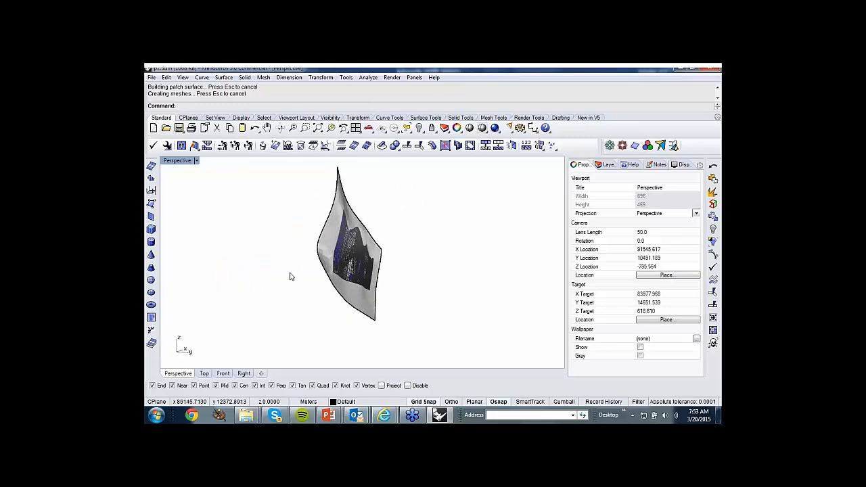
scroll(365, 263, up, 13)
right_drag(360, 261, 452, 252)
scroll(415, 265, down, 8)
scroll(420, 256, down, 5)
scroll(459, 239, up, 8)
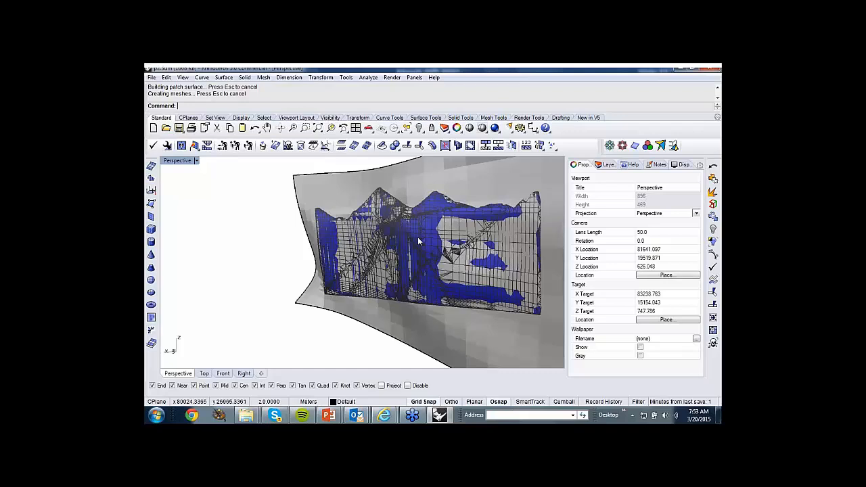
scroll(398, 237, down, 3)
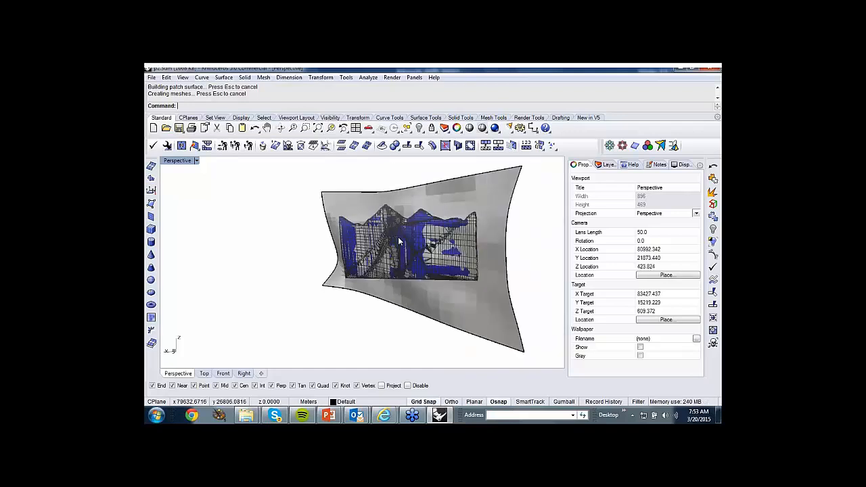
mouse_move(399, 241)
right_down()
mouse_move(454, 270)
mouse_move(438, 279)
mouse_move(522, 280)
mouse_move(402, 248)
right_up()
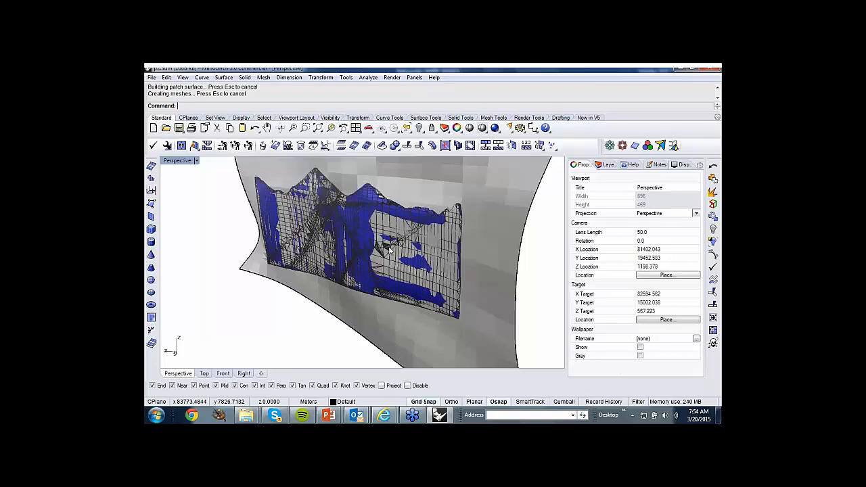
right_drag(389, 251, 464, 257)
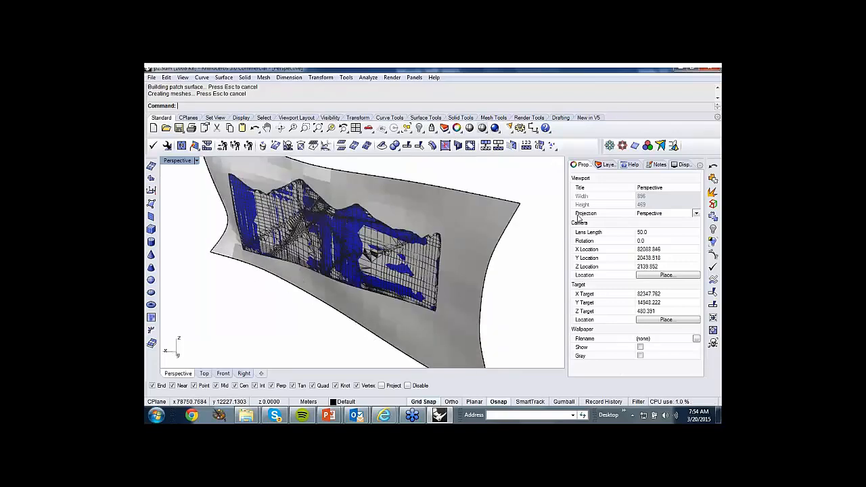
Close p2.3dm without saving, open the MeshPatch example linked on the Surfacing Technology slide, and switch to its Rhino window.
click(710, 71)
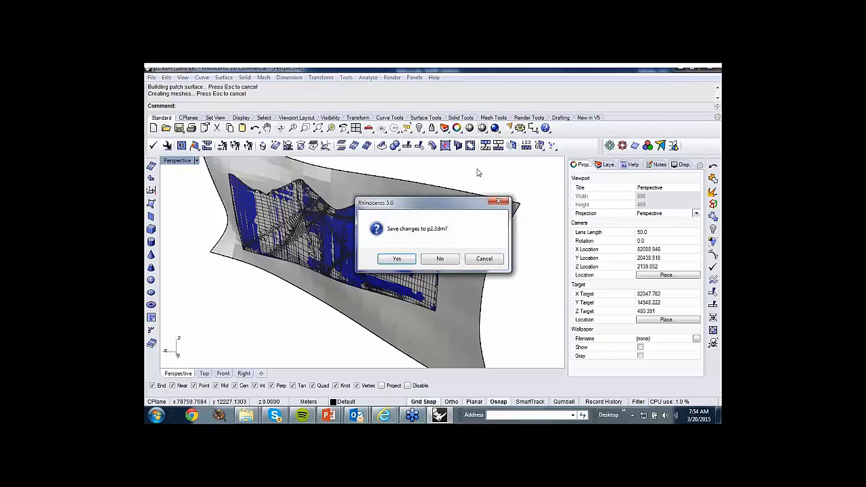
click(435, 260)
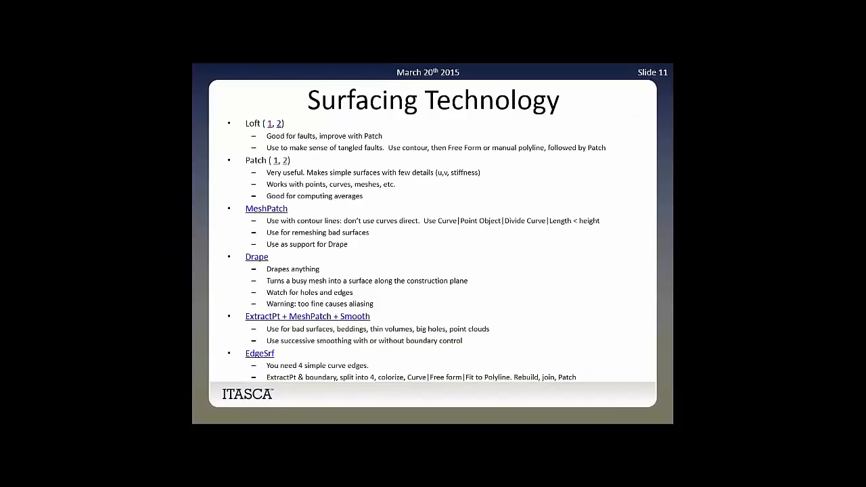
click(268, 210)
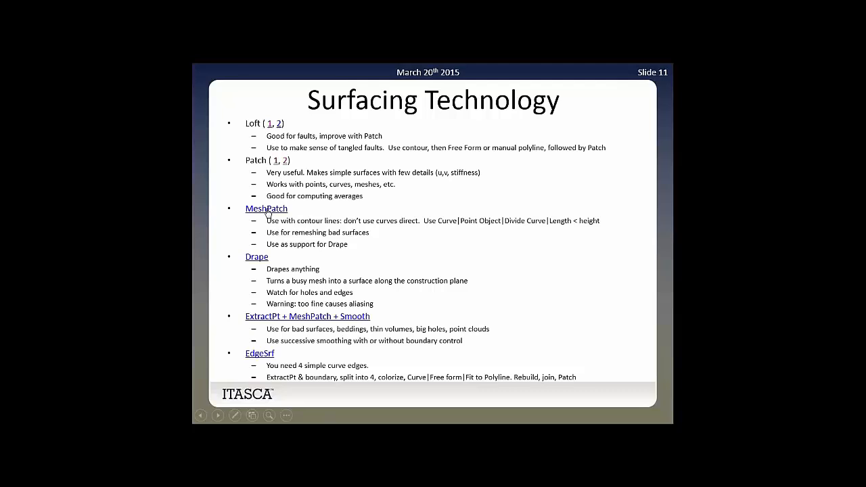
click(474, 297)
key(alt+Tab)
key(alt+Tab)
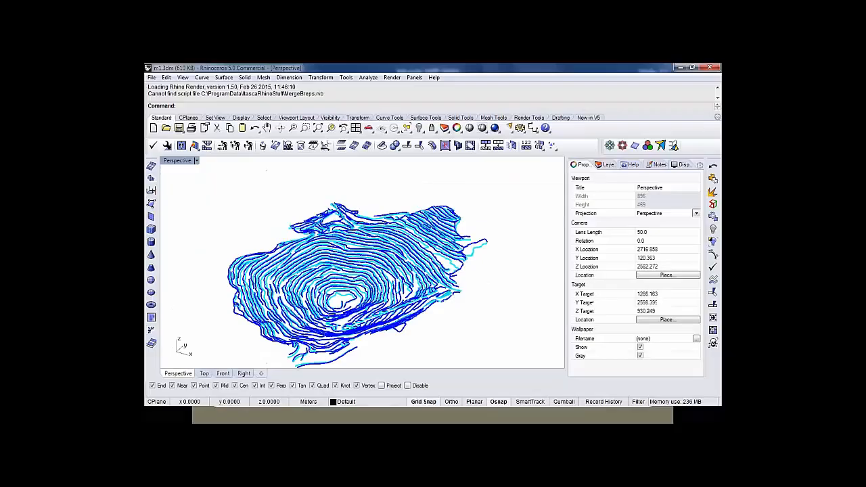
Examine the pit's contour curves in m1.3dm from several angles and at close range.
right_drag(469, 311, 462, 204)
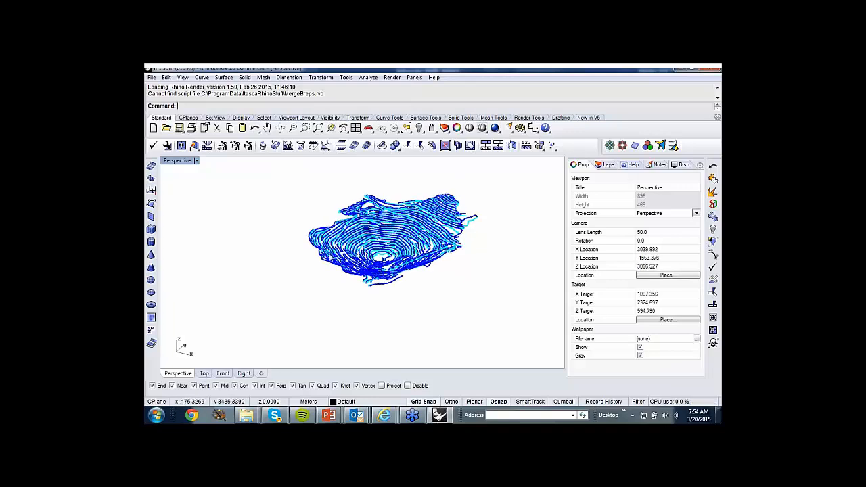
scroll(339, 268, up, 2)
scroll(338, 267, up, 2)
click(346, 266)
click(348, 266)
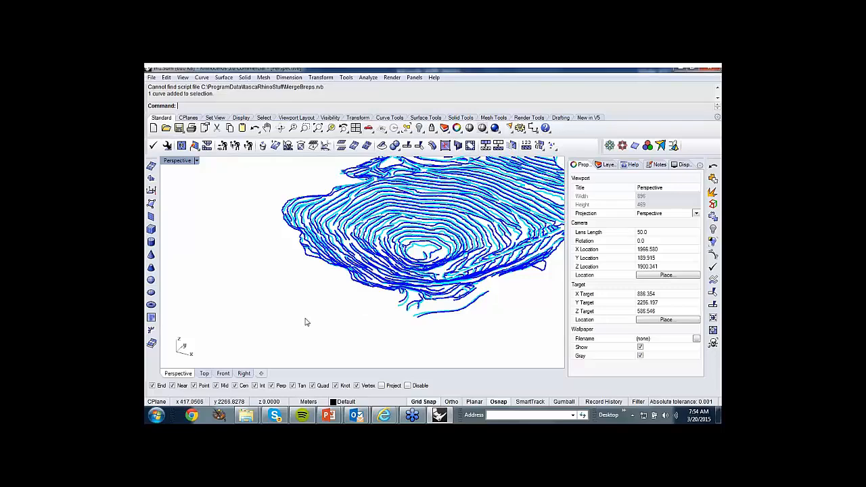
scroll(284, 304, down, 3)
right_drag(284, 304, 274, 145)
drag(301, 201, 535, 356)
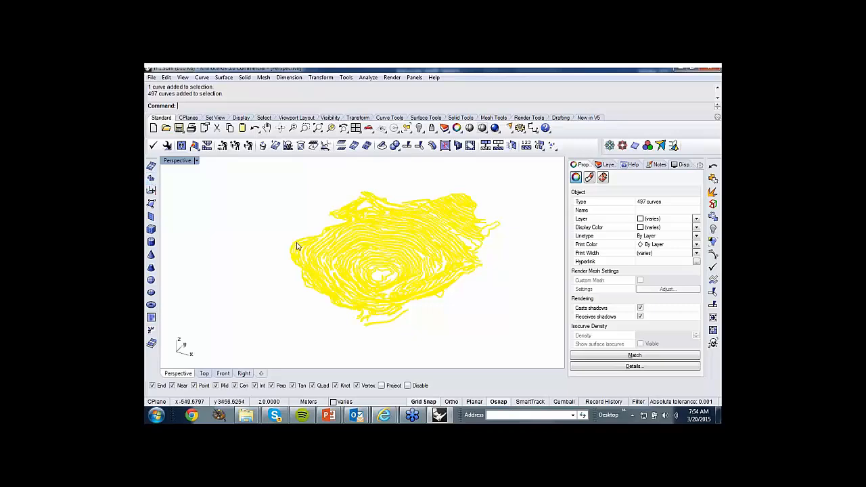
click(468, 337)
right_drag(468, 338, 462, 320)
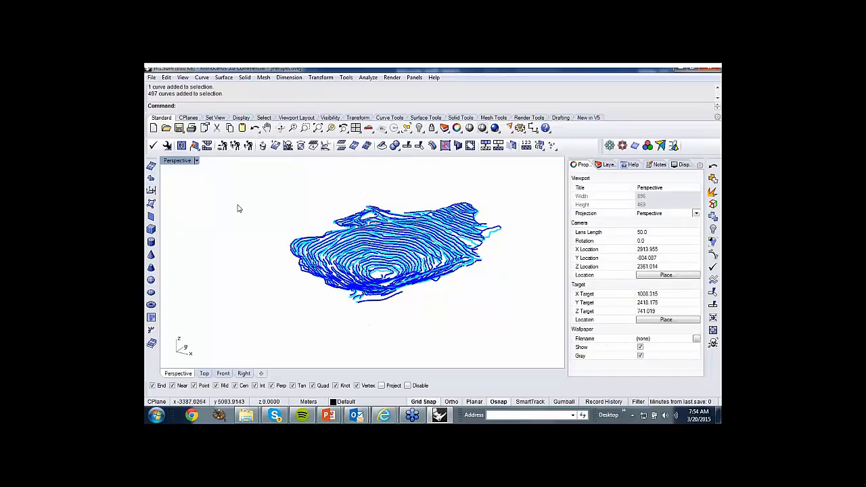
Divide all the pit's contour curves into point objects with a segment length of 5.
drag(234, 186, 549, 341)
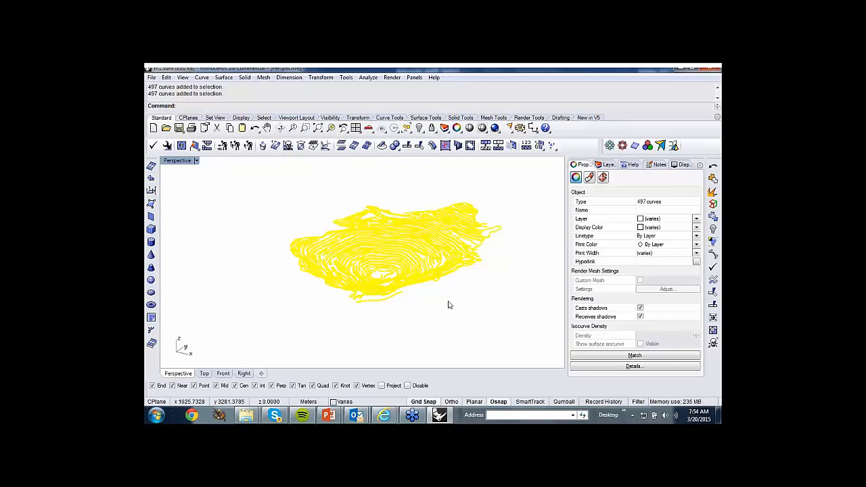
click(203, 78)
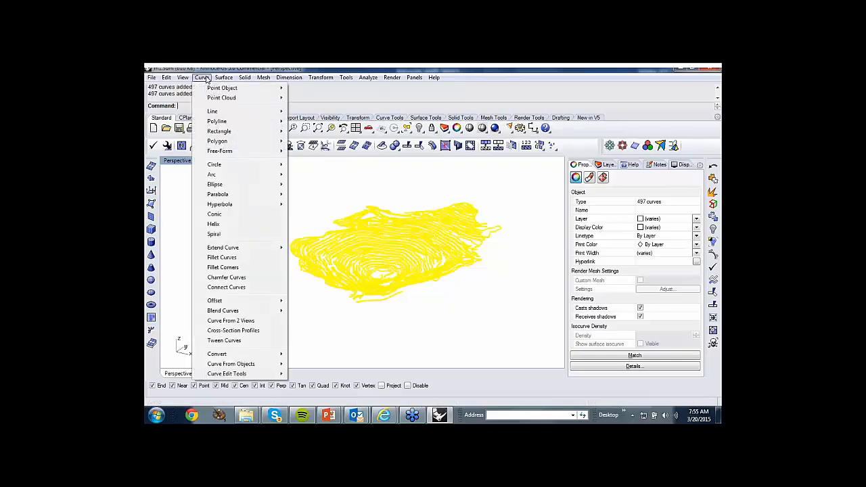
mouse_move(211, 89)
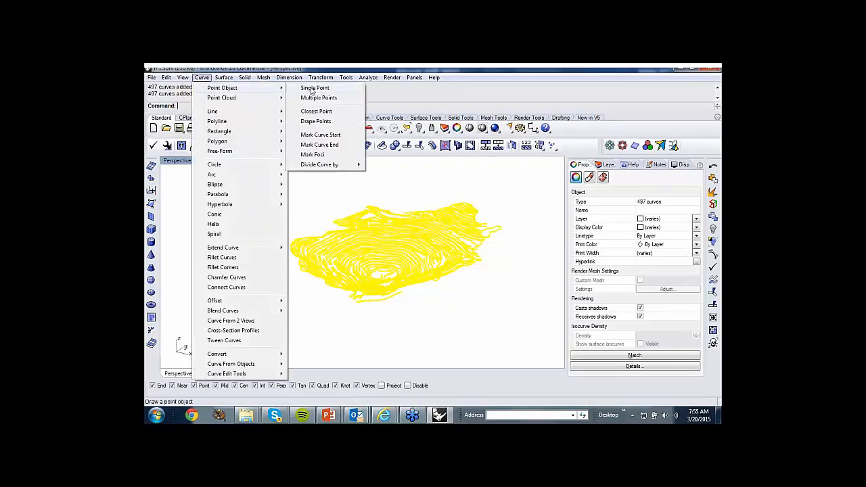
mouse_move(325, 165)
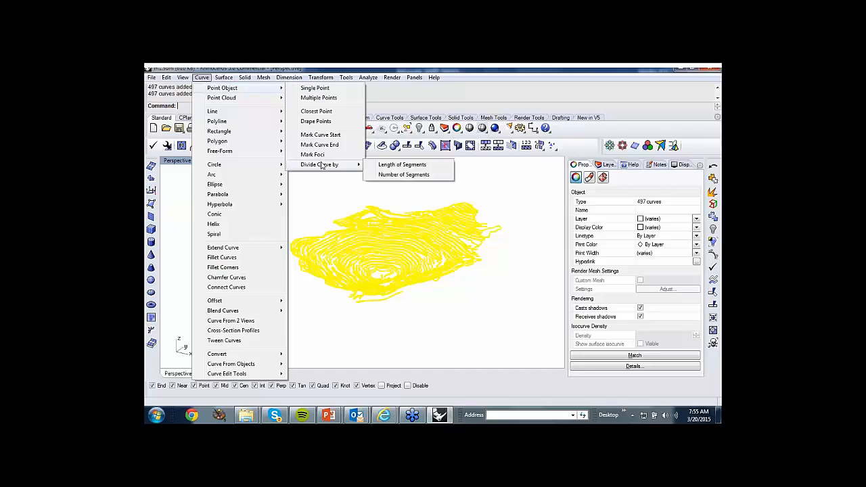
click(378, 165)
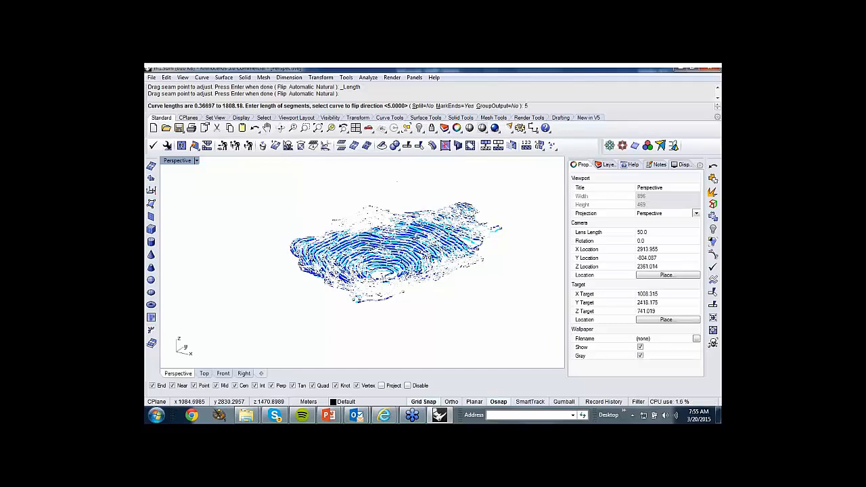
text(5)
key(Return)
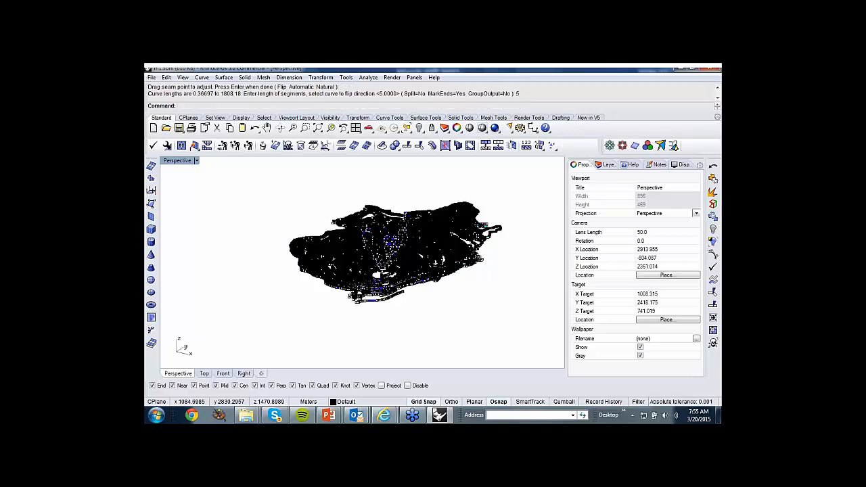
Select all point objects and create a mesh patch from them without selecting any holes.
mouse_move(375, 188)
right_down()
mouse_move(356, 183)
mouse_move(362, 194)
right_up()
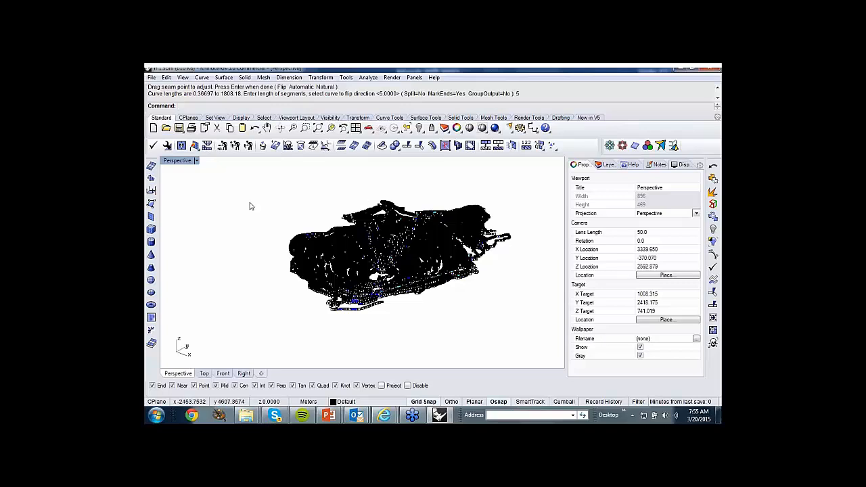
click(166, 78)
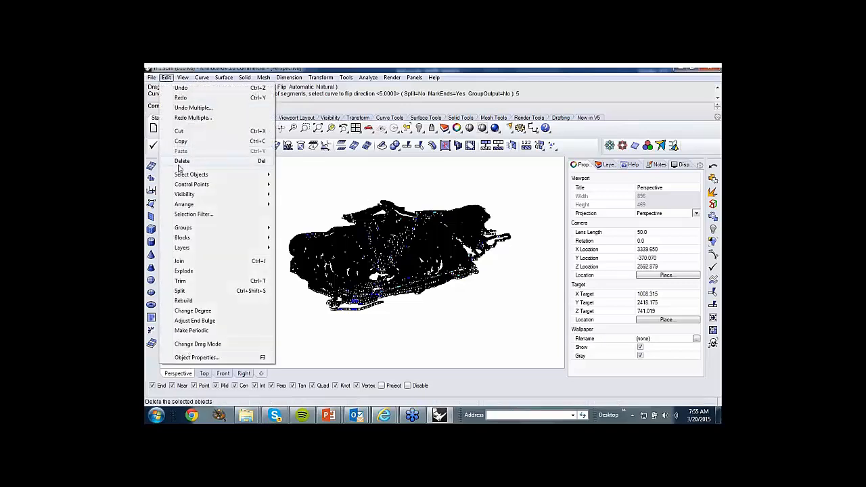
mouse_move(182, 175)
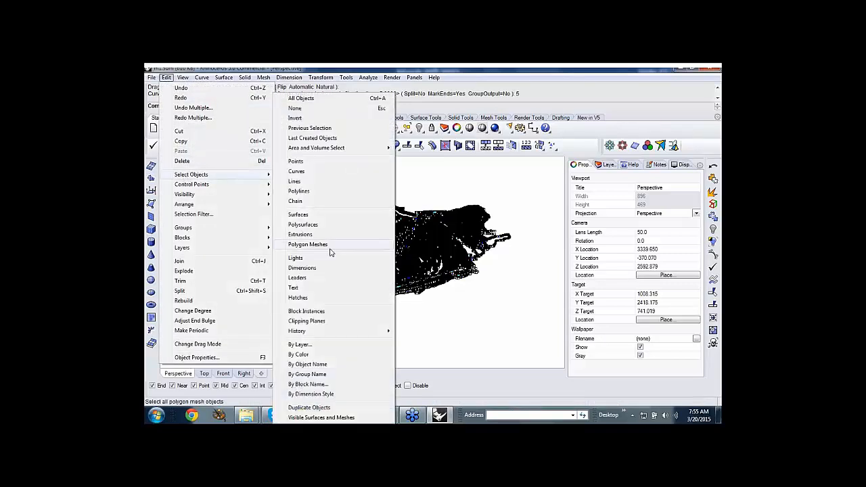
click(304, 162)
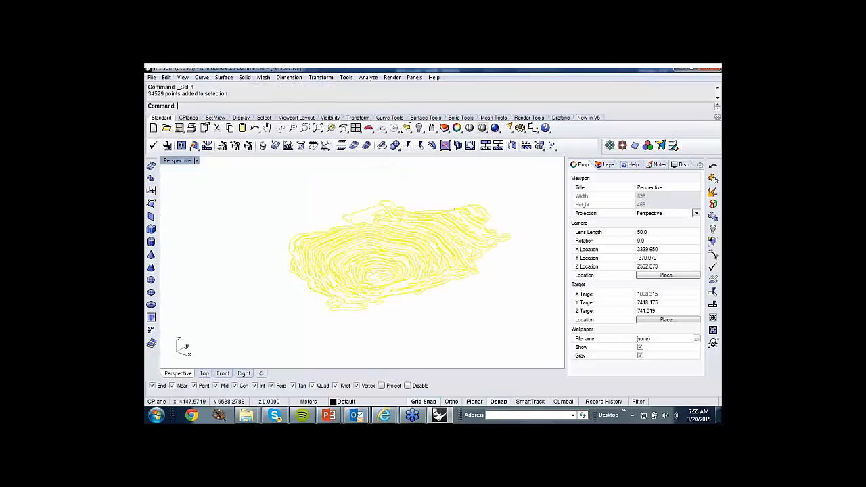
click(151, 180)
key(Return)
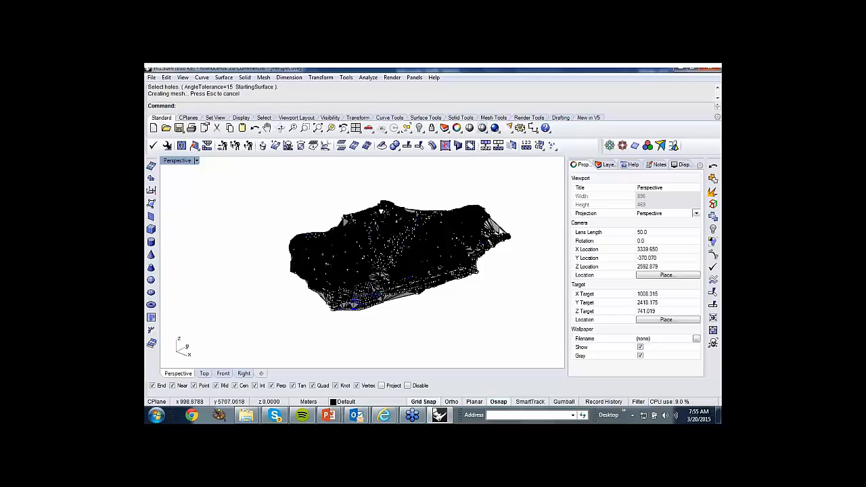
Inspect the pit's mesh patch up close in a temporary Ghosted shade preview with wires off.
click(470, 128)
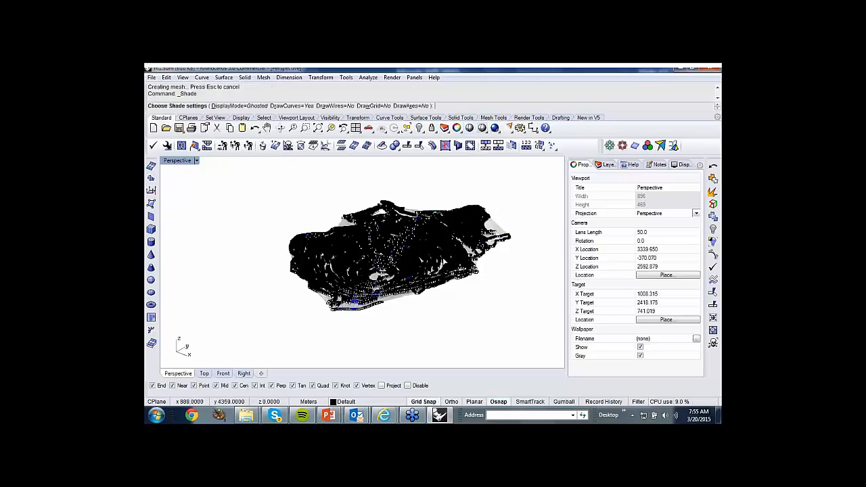
scroll(447, 254, up, 2)
scroll(447, 252, up, 5)
right_drag(447, 251, 444, 278)
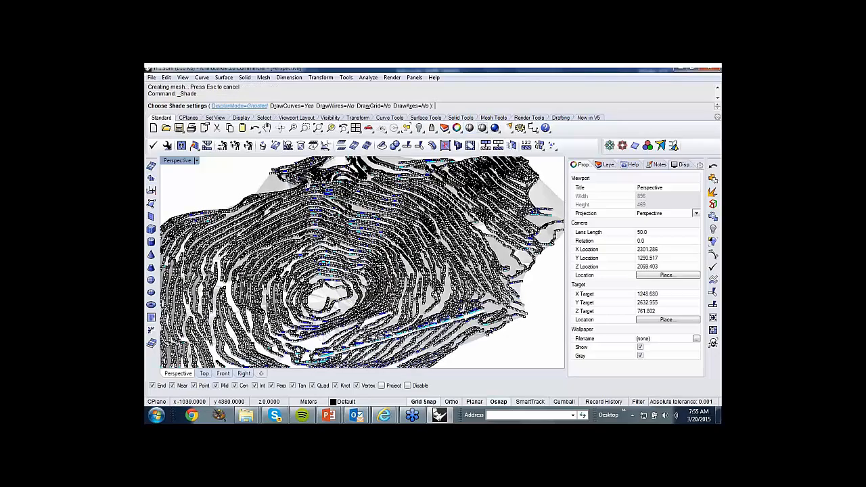
key(Escape)
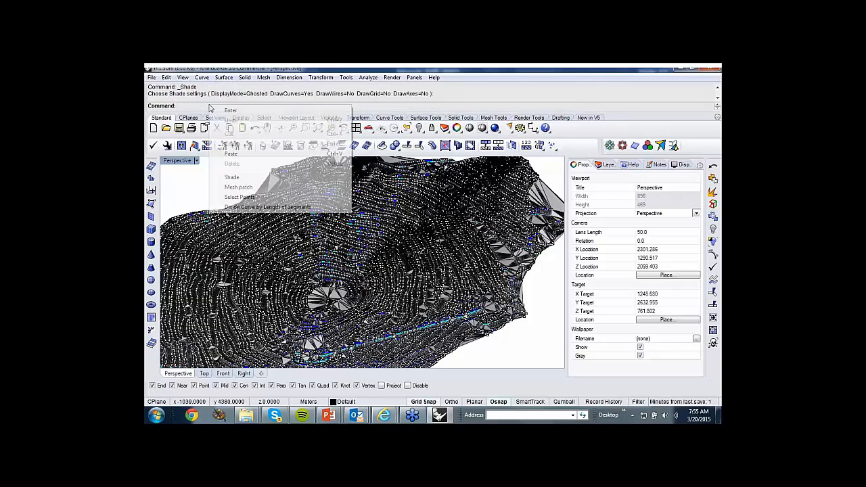
Select all point objects in the pit model and delete them.
right_click(210, 106)
click(234, 196)
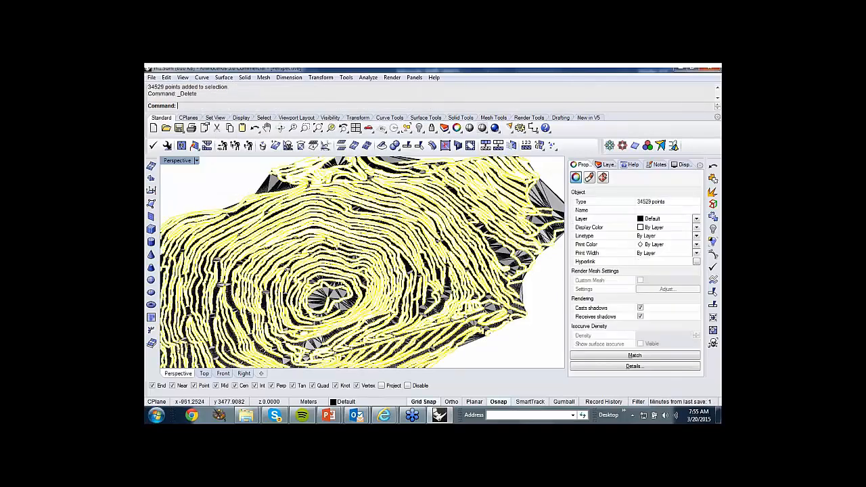
key(Delete)
scroll(293, 224, down, 3)
Select all the contour curves and hide them so only the pit mesh is shown.
right_click(272, 107)
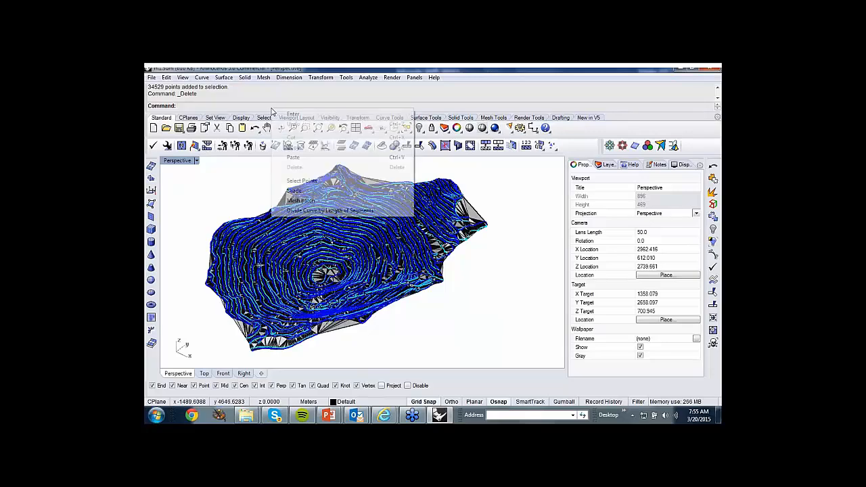
click(168, 78)
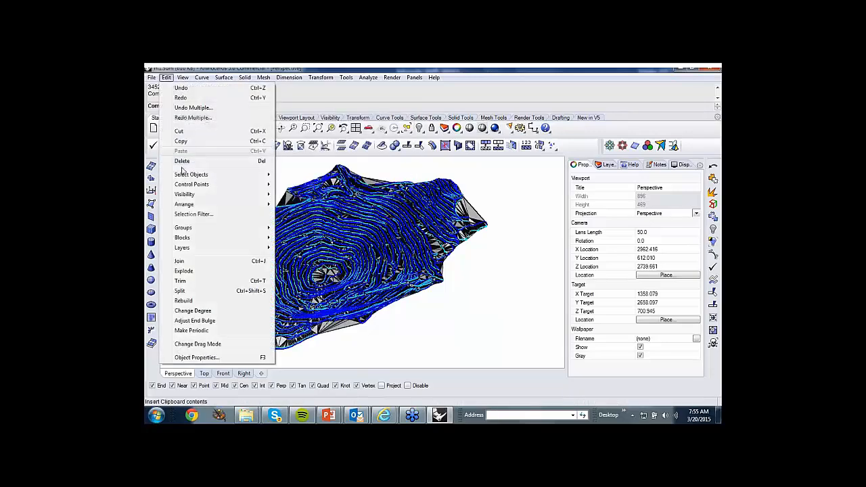
mouse_move(203, 175)
click(297, 172)
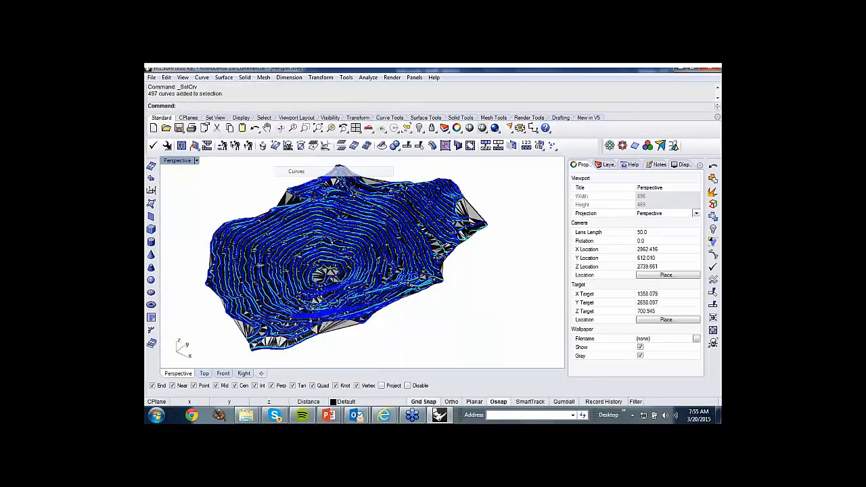
click(419, 128)
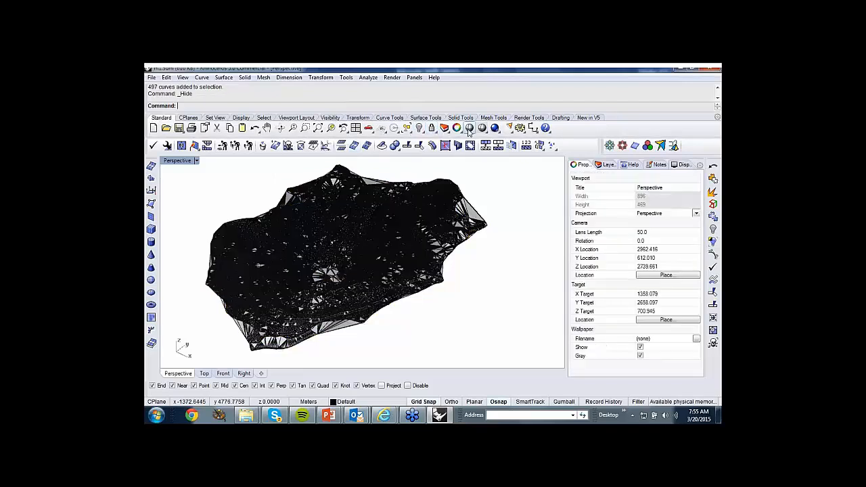
Inspect the pit mesh alone in a temporary Ghosted shade preview from a different angle.
click(468, 128)
right_drag(429, 220, 457, 254)
key(Return)
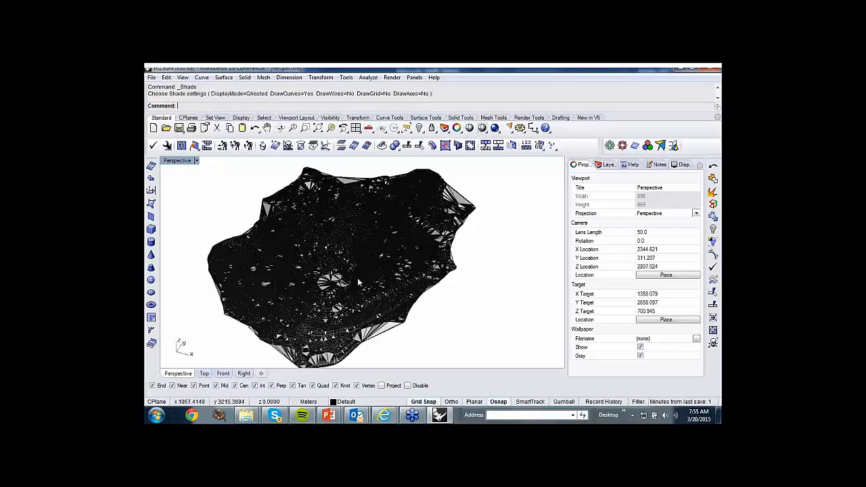
Undo the recent operations back through the curve division, restoring the original contour curves.
key(ctrl+z)
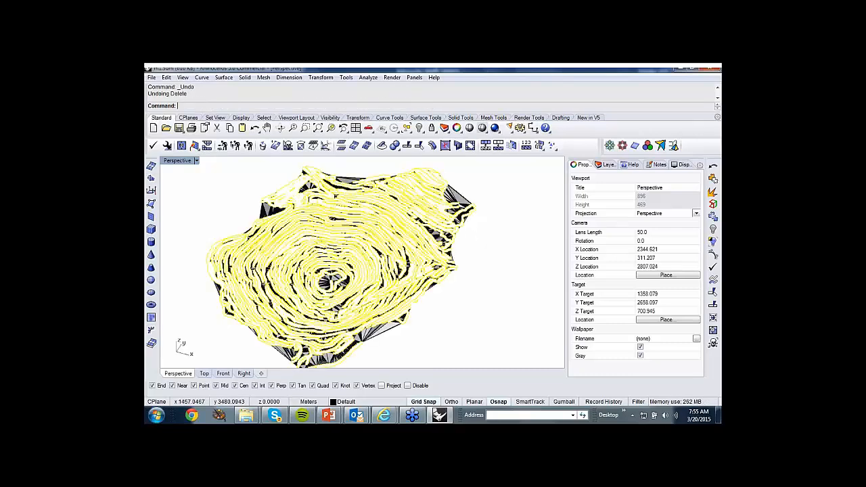
key(ctrl+z)
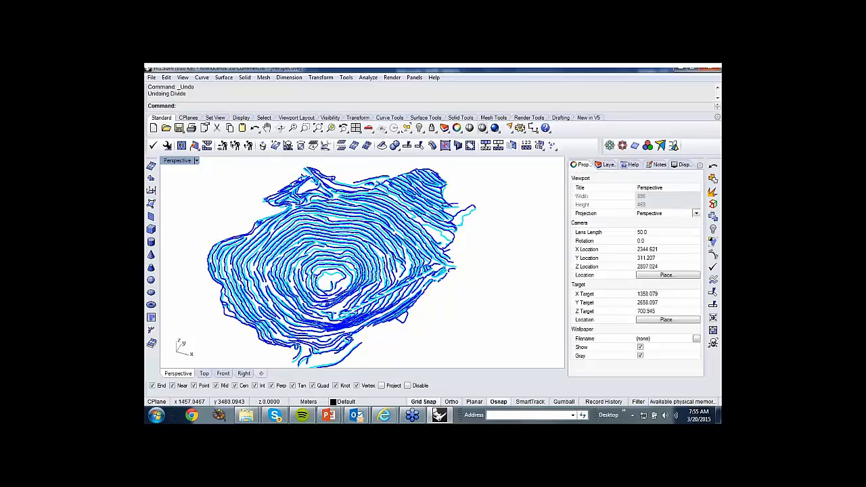
click(202, 77)
mouse_move(213, 89)
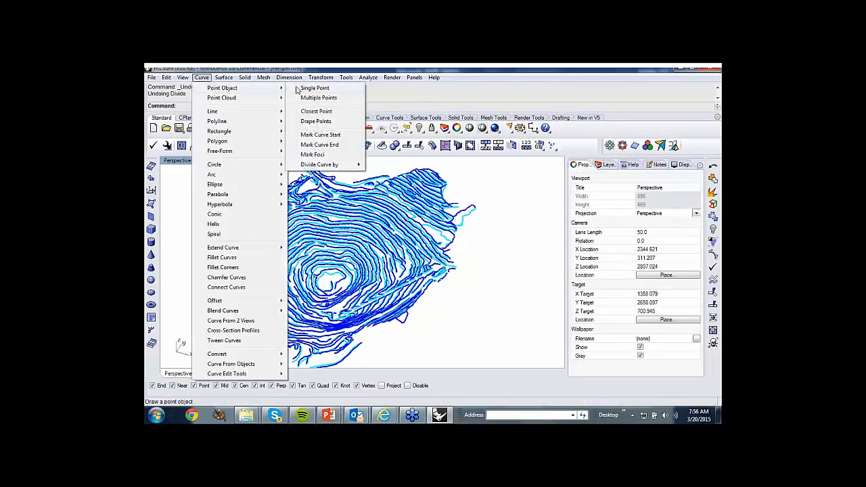
mouse_move(328, 168)
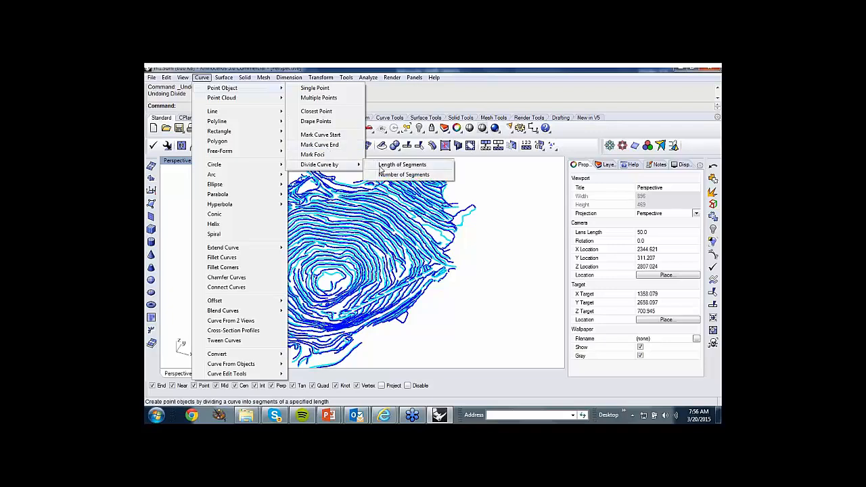
click(504, 176)
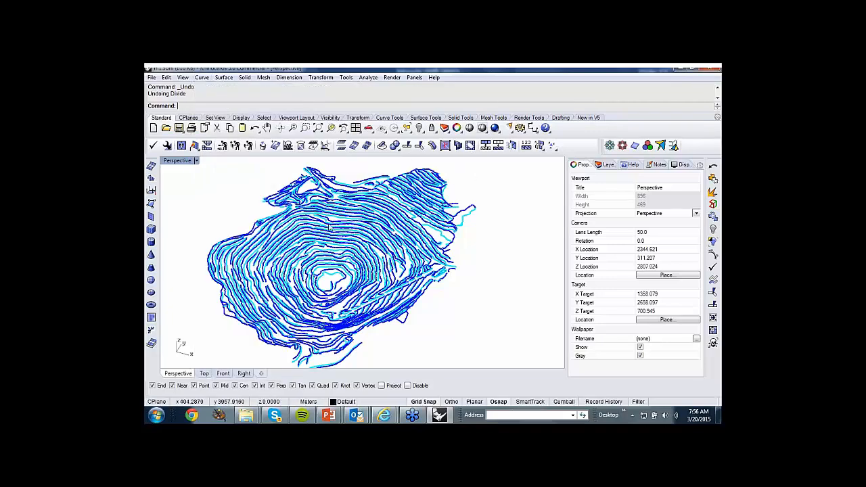
Measure the distance between two neighbouring contour lines in the Front view and review the whole pit profile.
right_drag(324, 260, 324, 200)
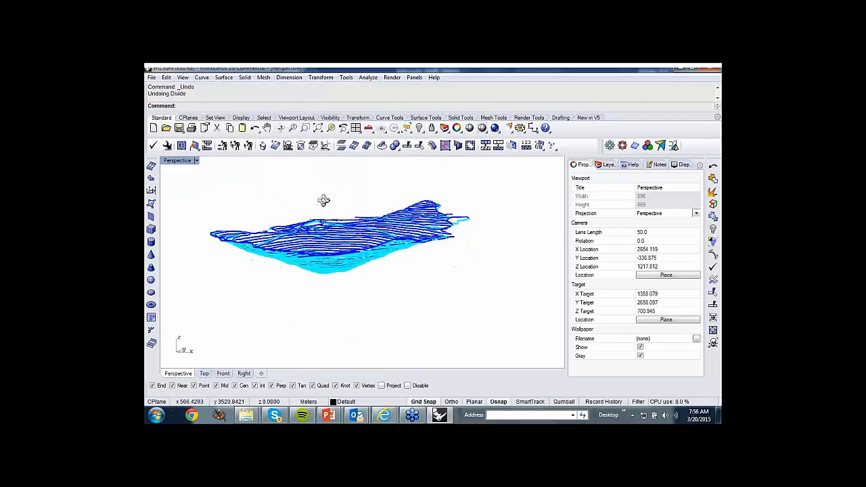
double_click(184, 161)
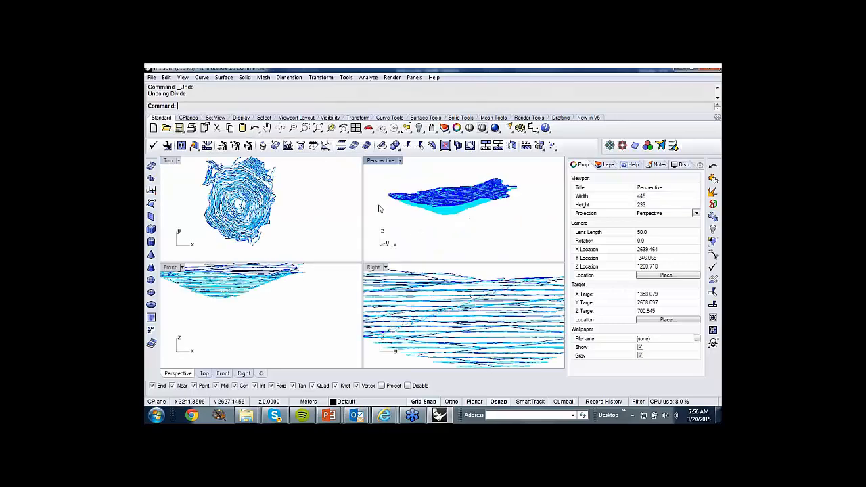
double_click(171, 268)
scroll(341, 273, up, 8)
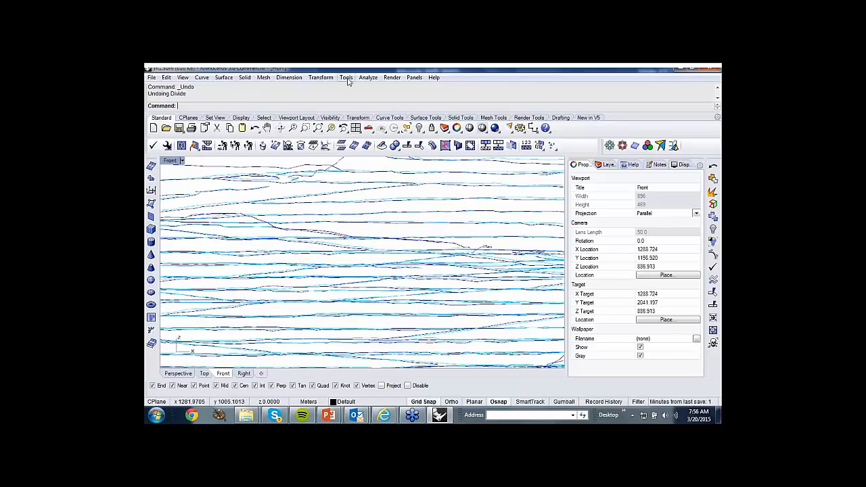
click(368, 77)
click(382, 155)
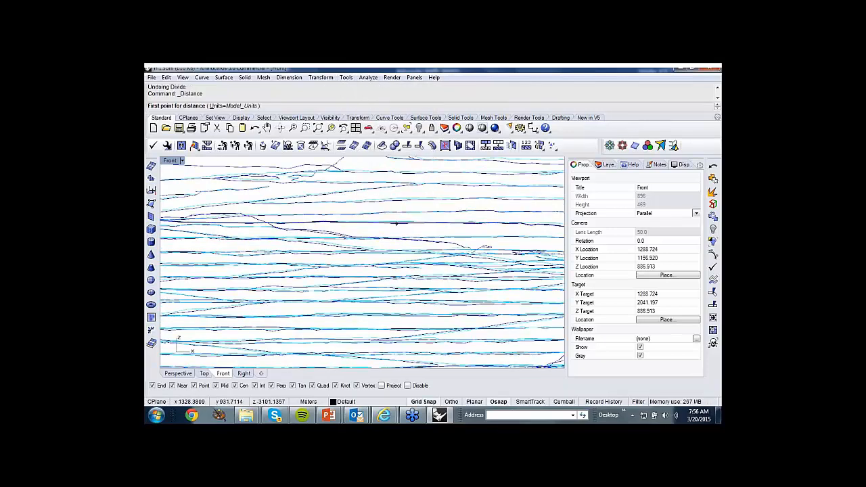
click(429, 183)
click(436, 198)
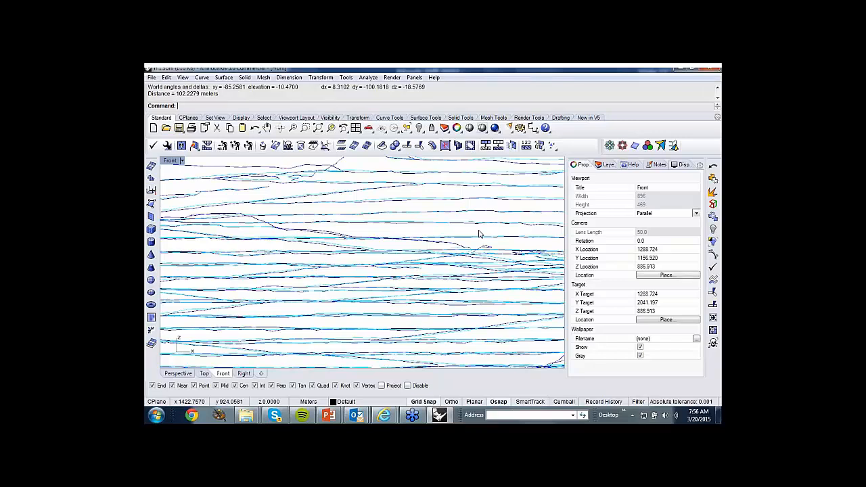
scroll(406, 230, down, 3)
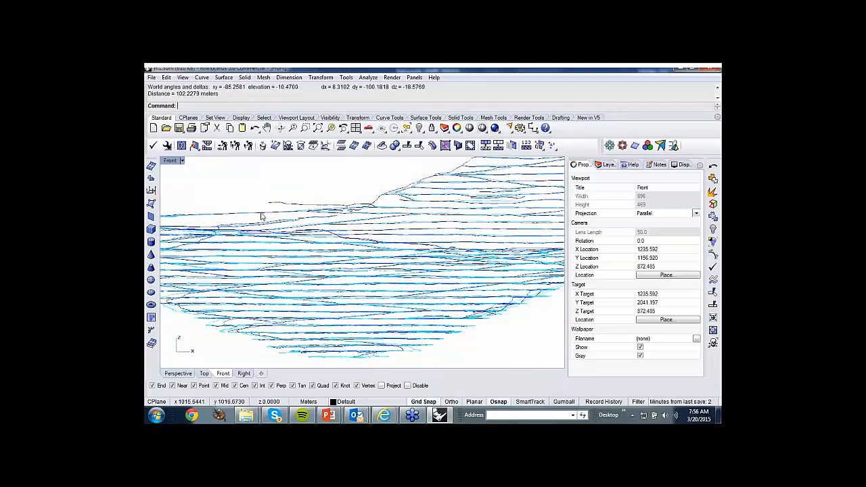
scroll(336, 201, down, 1)
scroll(336, 201, down, 1)
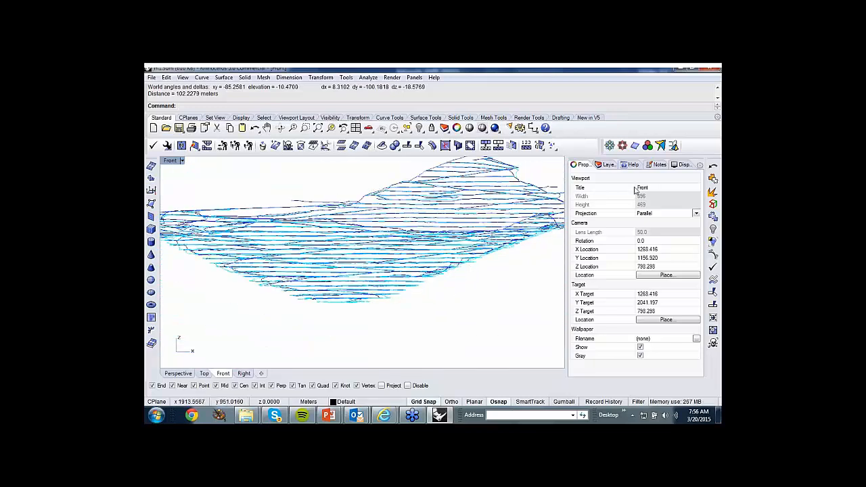
Close m1.3dm, open d1.3dm from the Drape link on the Surfacing Technology slide, and switch to Rhino.
click(712, 68)
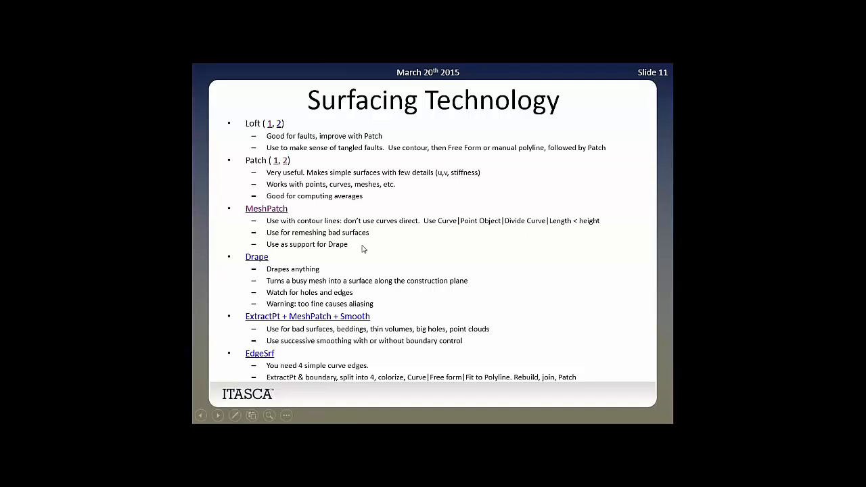
click(257, 258)
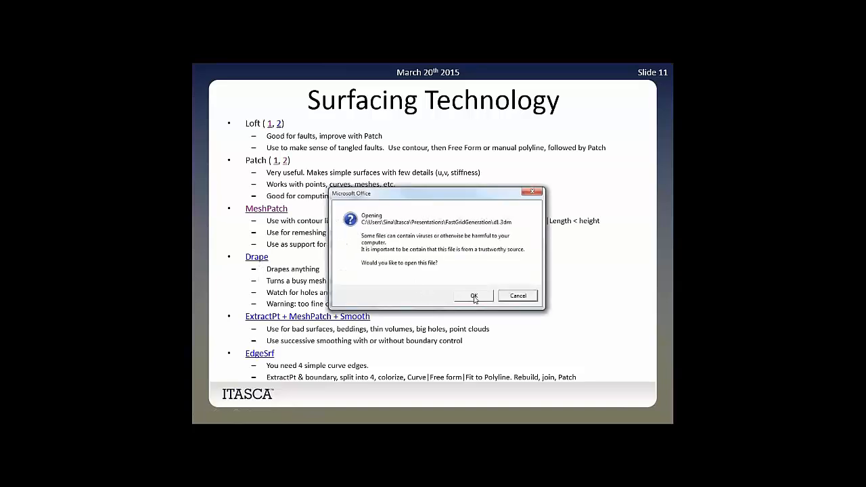
click(475, 296)
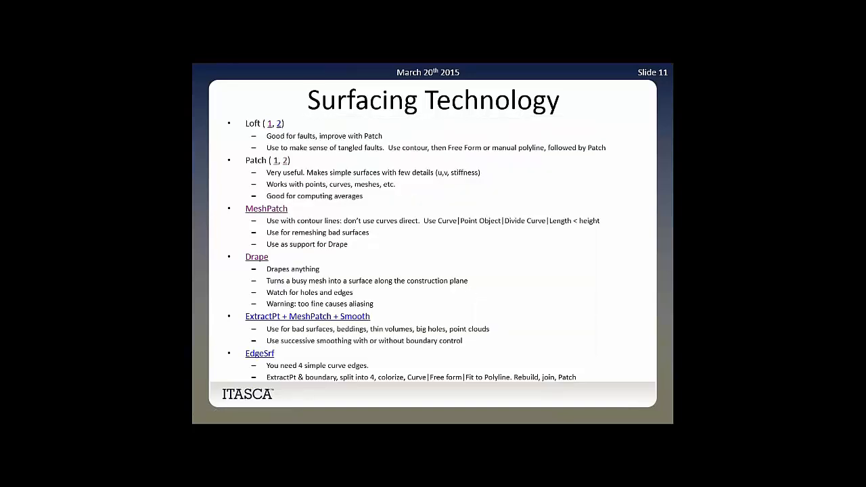
key(alt+Tab)
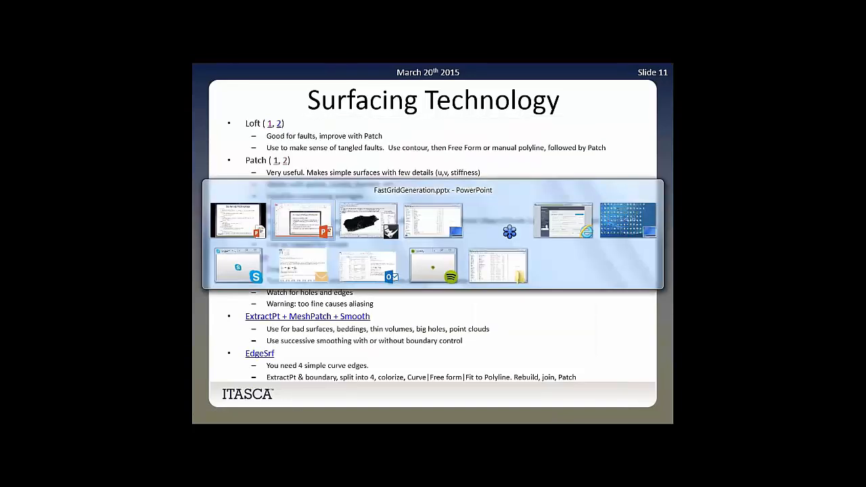
key(alt+Tab)
Zoom to the model's extents and show the pit mesh in the Top view in Shaded display mode.
right_drag(428, 216, 410, 265)
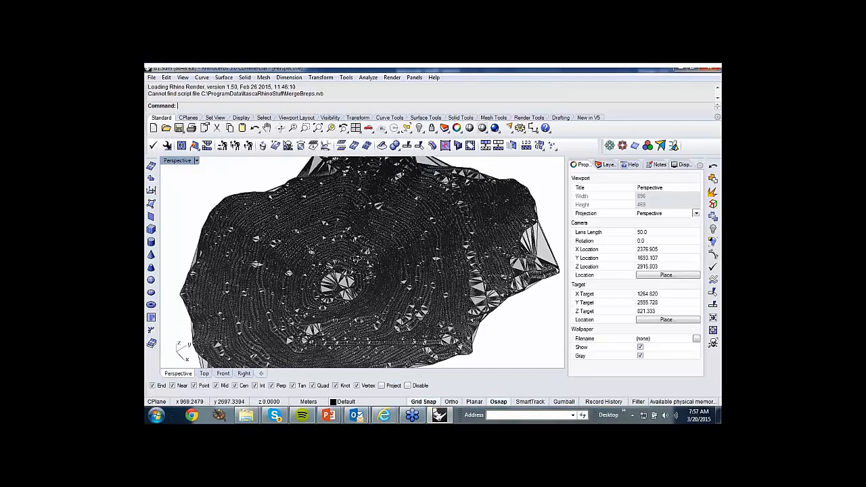
right_drag(356, 259, 385, 228)
click(318, 129)
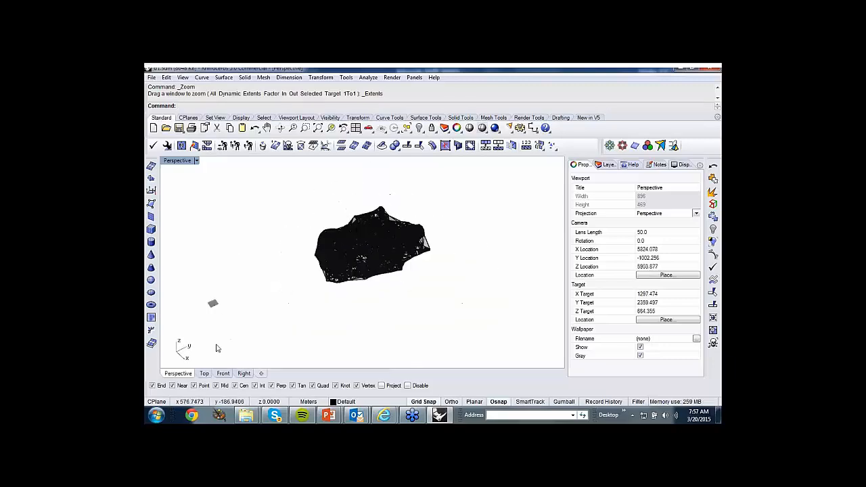
click(204, 374)
click(178, 373)
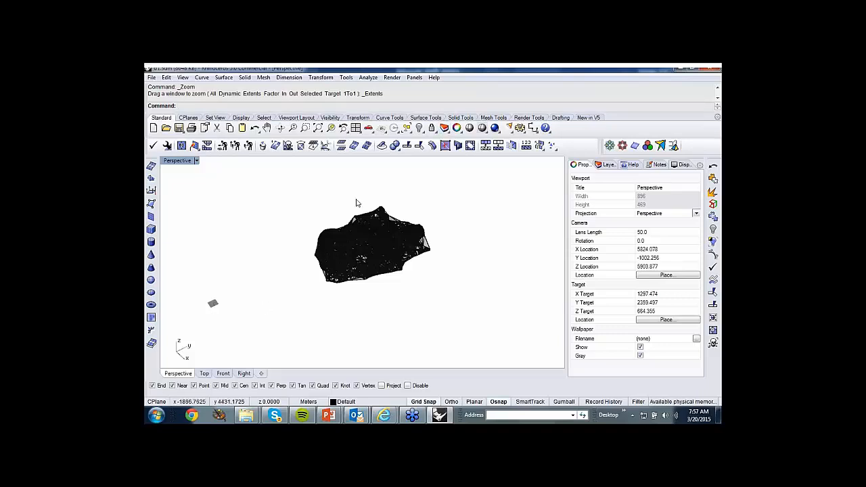
click(204, 374)
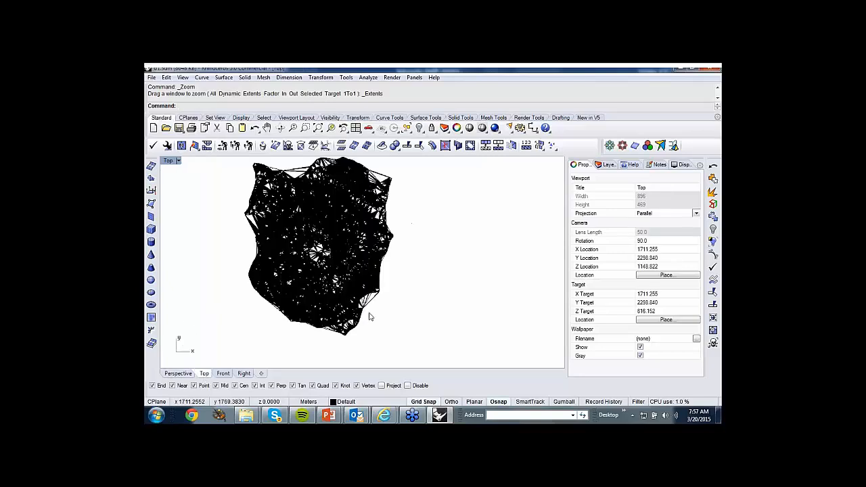
click(483, 129)
scroll(314, 215, up, 3)
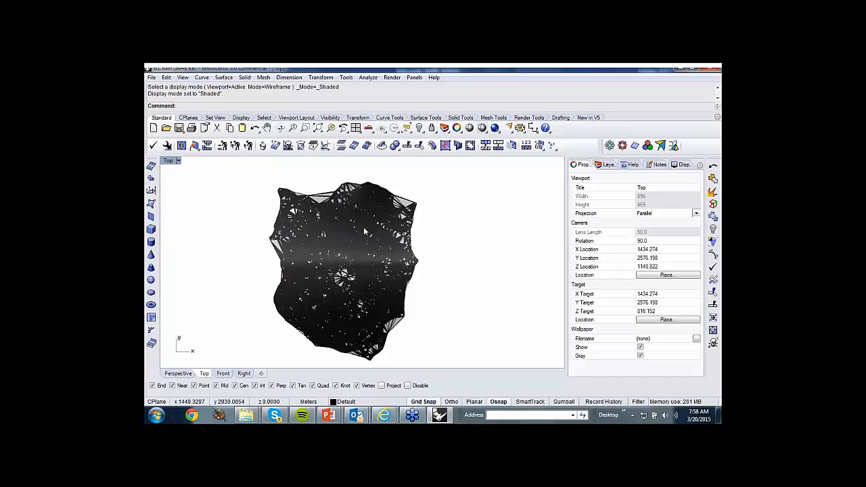
Drape a surface over a rectangle inside the pit mesh with AutoSpacing and AutoDetectMaxDepth on, and hide the mesh.
click(224, 78)
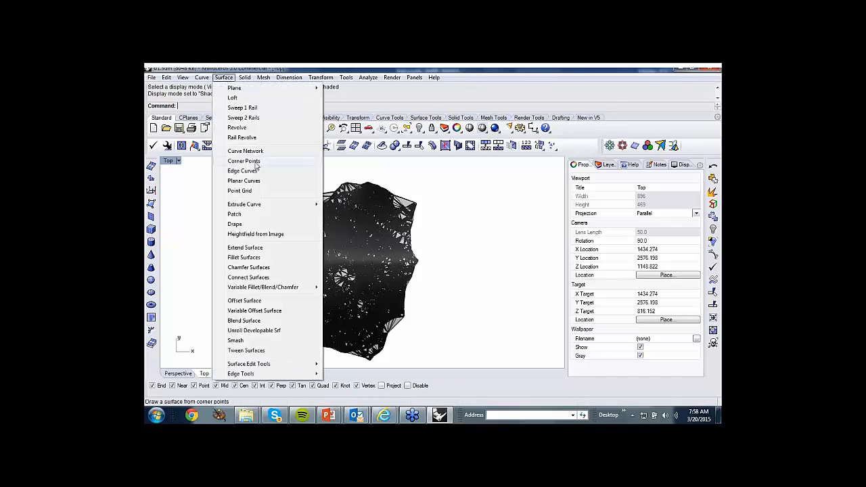
click(236, 224)
drag(291, 212, 400, 319)
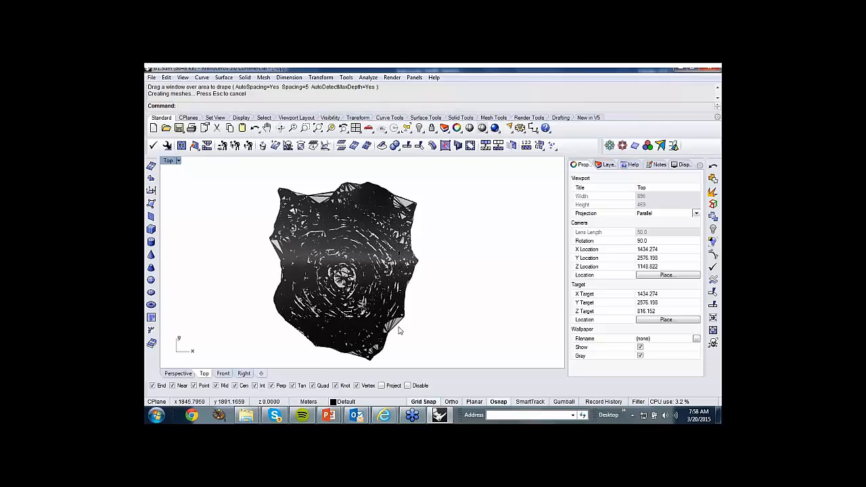
click(399, 330)
click(418, 128)
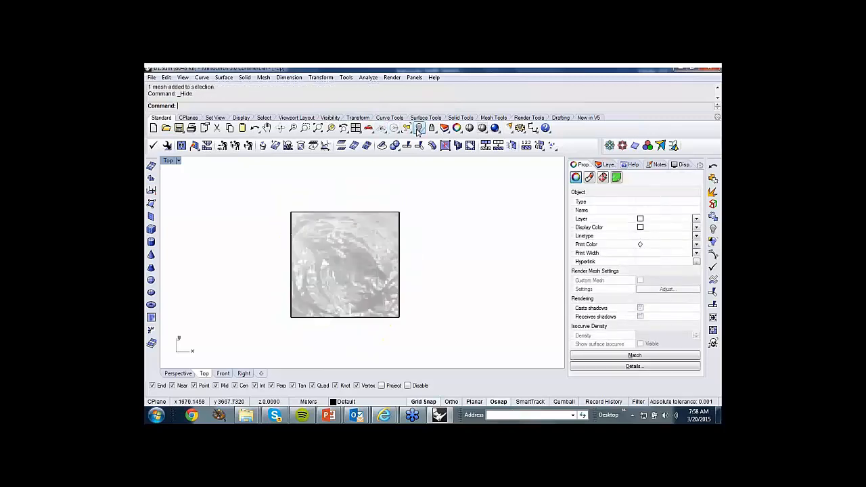
Examine the draped surface in the Perspective view from several angles and distances, and close d1.3dm.
click(187, 376)
mouse_move(391, 277)
right_down()
mouse_move(374, 259)
mouse_move(386, 254)
mouse_move(391, 270)
right_up()
scroll(380, 250, up, 10)
scroll(385, 257, down, 9)
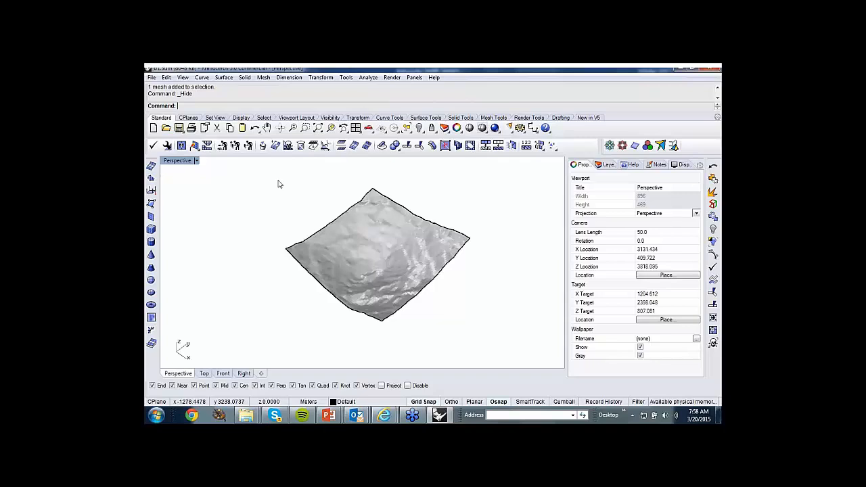
scroll(421, 250, up, 5)
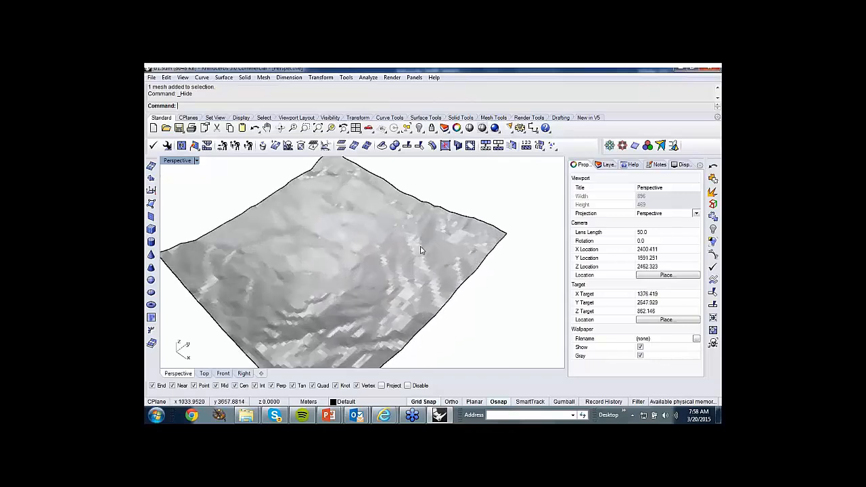
right_drag(421, 251, 352, 250)
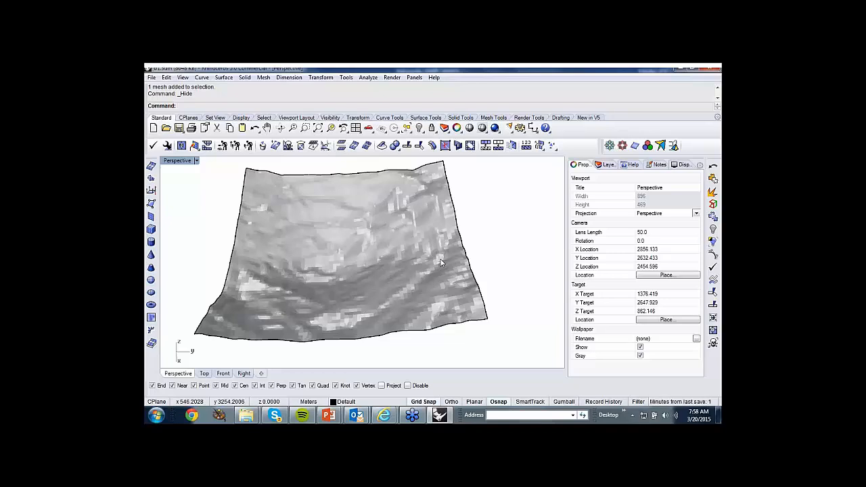
scroll(467, 206, down, 3)
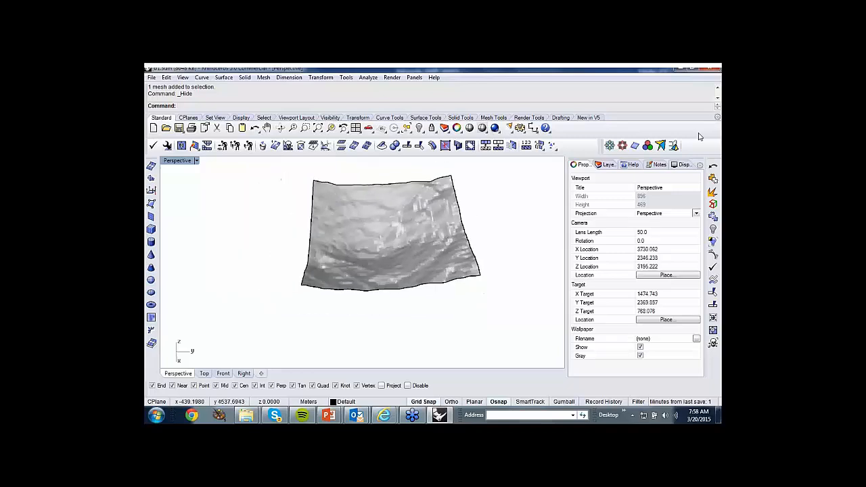
click(715, 70)
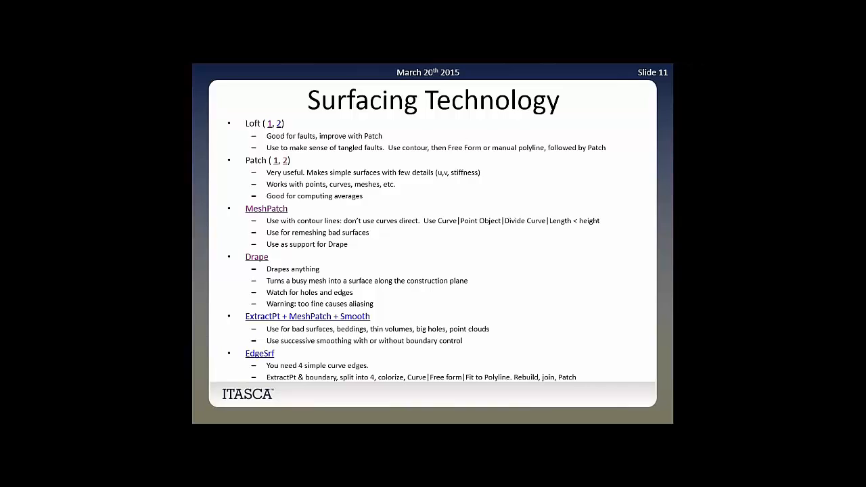
Open e1.3dm from the ExtractPt + MeshPatch + Smooth link on the slide, switch to Rhino, and zoom to the model's extents.
click(349, 318)
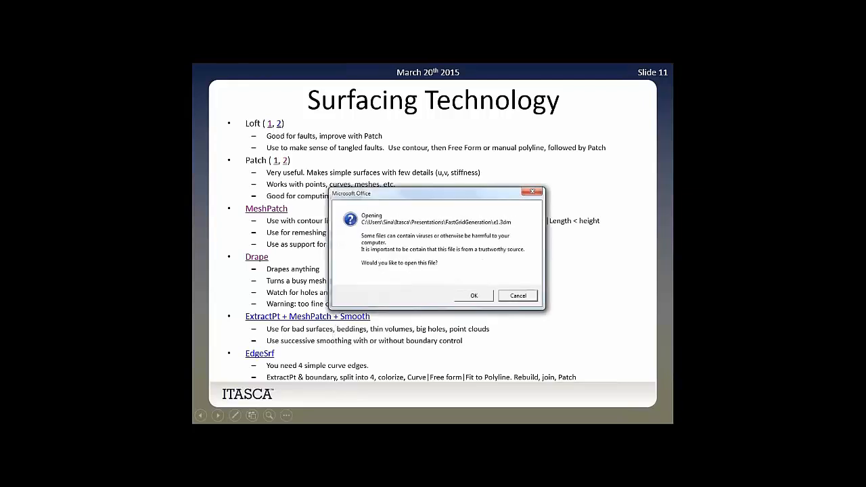
click(490, 297)
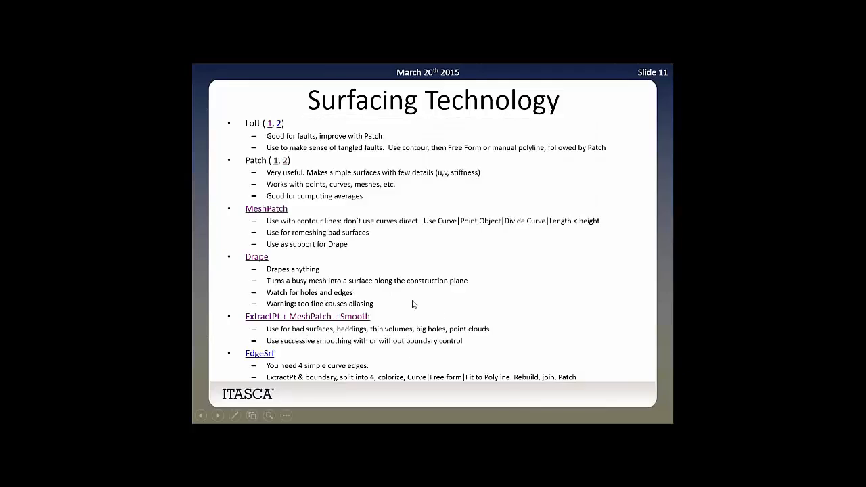
key(alt+Tab)
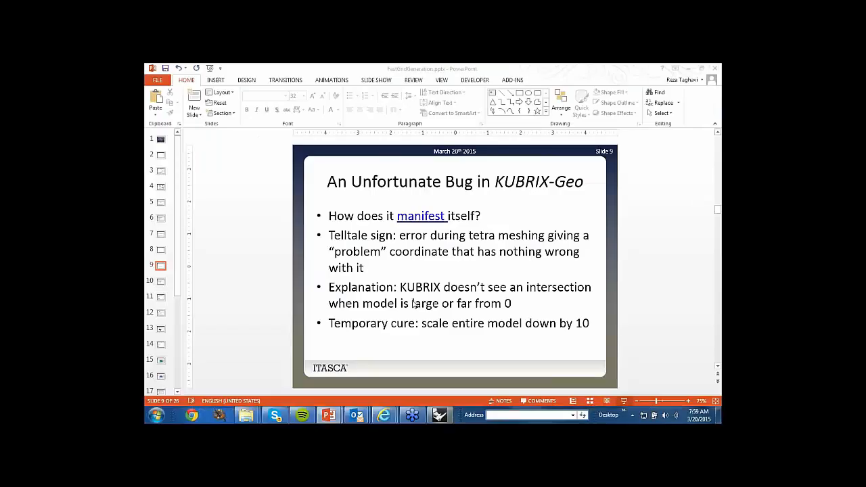
right_drag(390, 255, 398, 300)
click(318, 128)
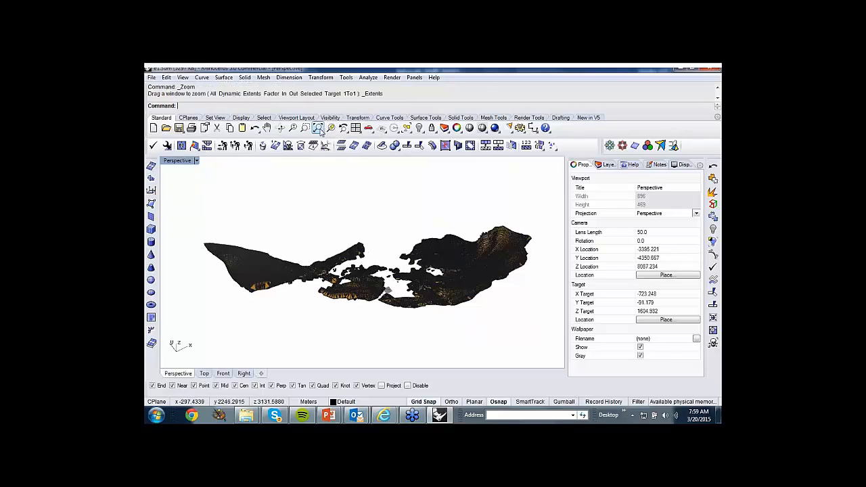
Examine the bedding mesh and its holes from several angles in the Perspective view, including with temporary Ghosted shading.
right_drag(364, 244, 556, 188)
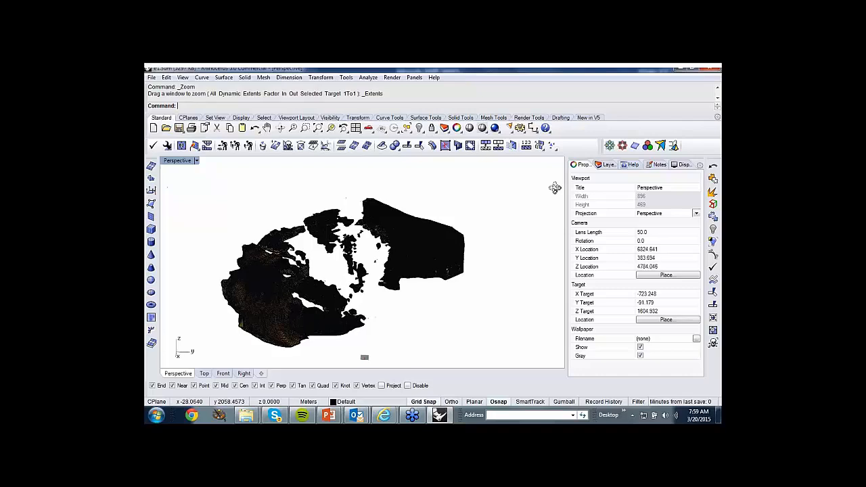
mouse_move(388, 261)
right_down()
mouse_move(285, 239)
mouse_move(286, 197)
mouse_move(331, 273)
mouse_move(327, 232)
mouse_move(331, 300)
mouse_move(249, 276)
mouse_move(260, 267)
right_up()
click(469, 128)
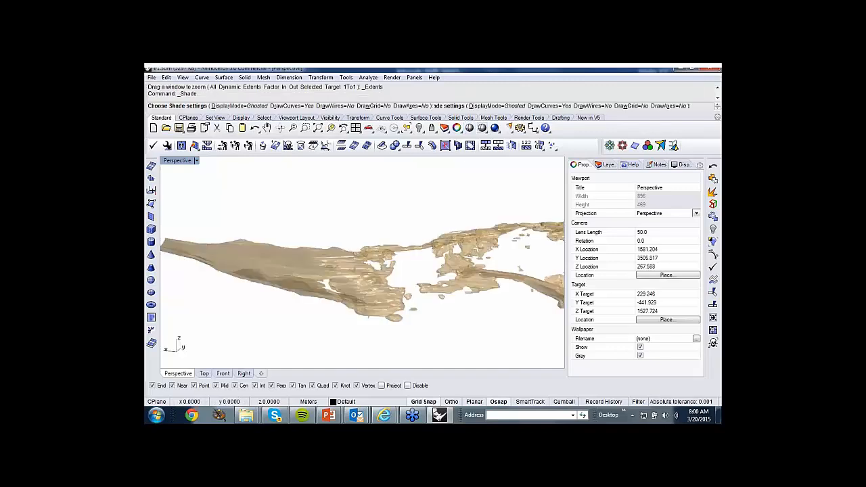
mouse_move(377, 266)
right_down()
mouse_move(490, 261)
mouse_move(508, 279)
mouse_move(507, 267)
mouse_move(541, 278)
mouse_move(472, 285)
mouse_move(318, 275)
mouse_move(332, 278)
right_up()
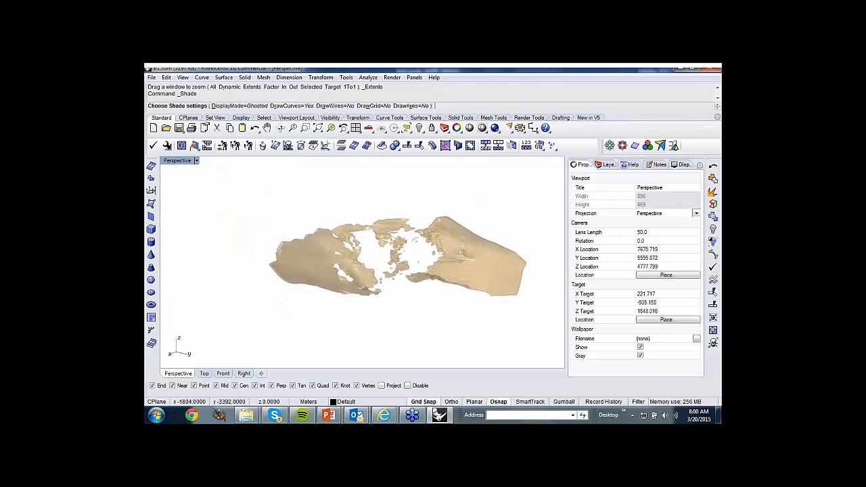
right_click(380, 316)
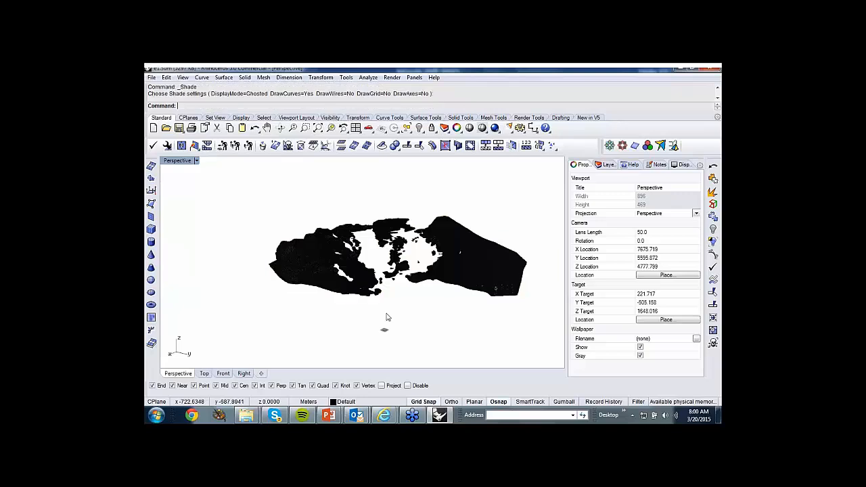
right_drag(429, 337, 398, 316)
scroll(500, 283, up, 2)
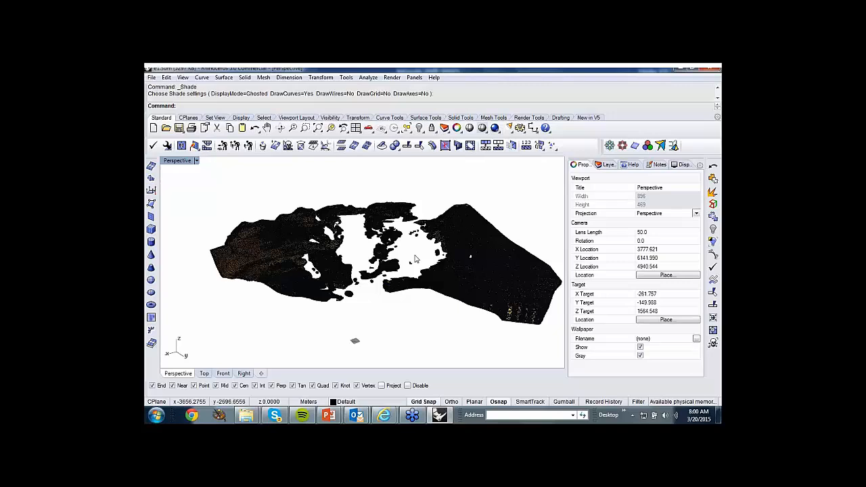
Extract the vertices of the closed bedding mesh as point objects with ExtractPt and clear the selection.
click(389, 203)
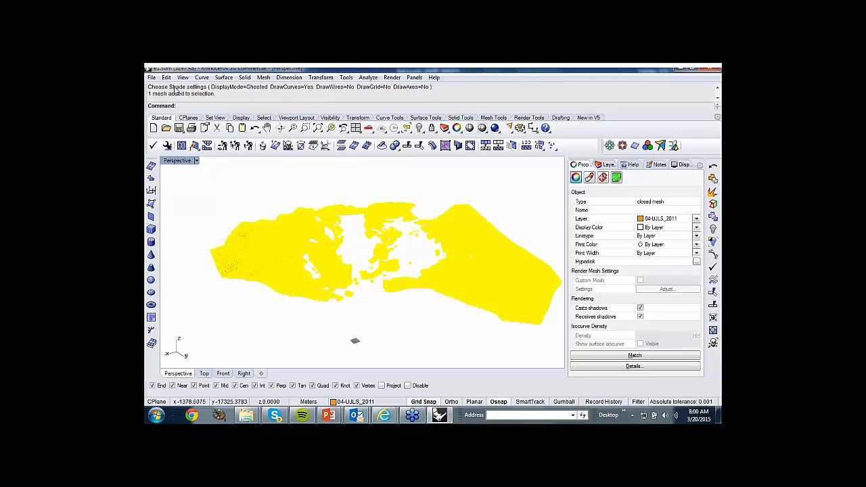
text(ExtractBadSrf)
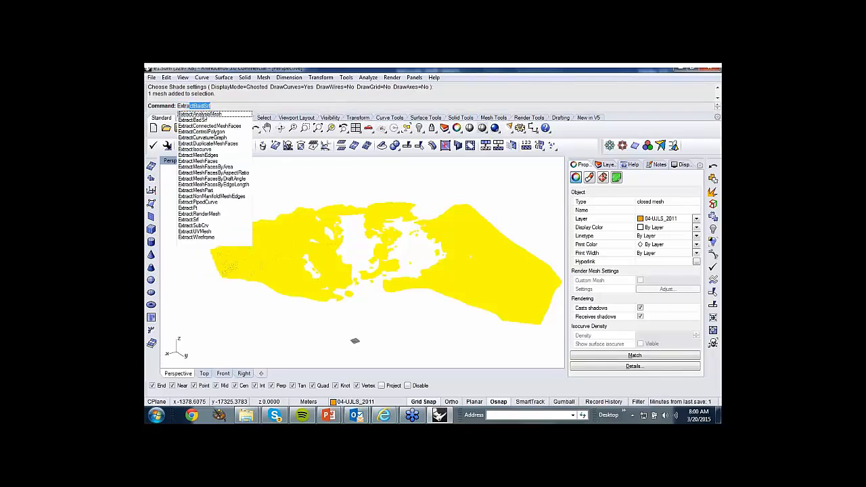
click(196, 208)
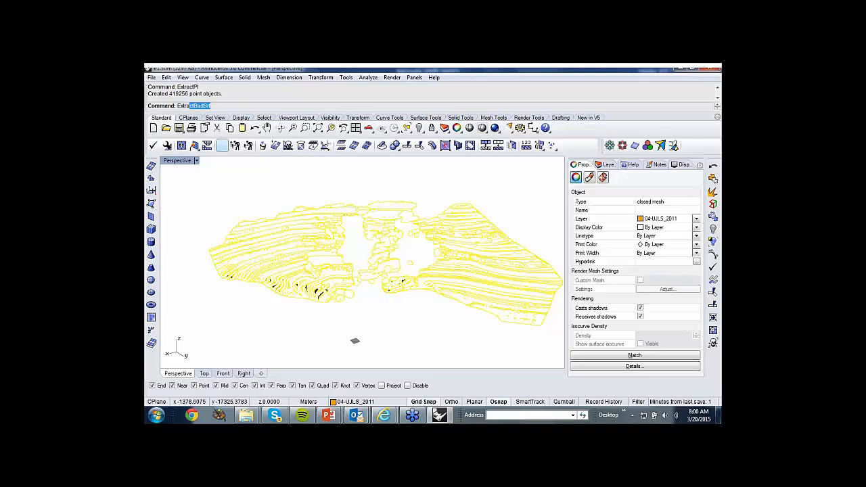
click(382, 320)
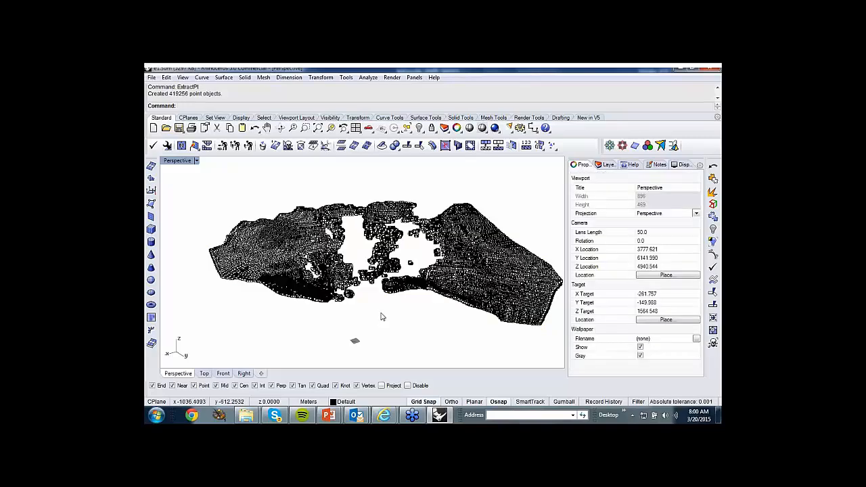
Select the original bedding mesh by object type, Polygon Meshes, and hide it so only the extracted points are displayed.
right_drag(359, 307, 356, 309)
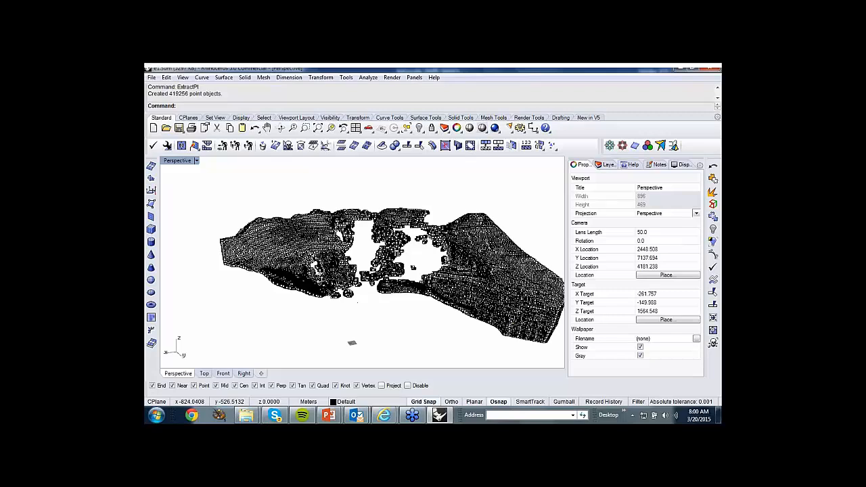
click(357, 301)
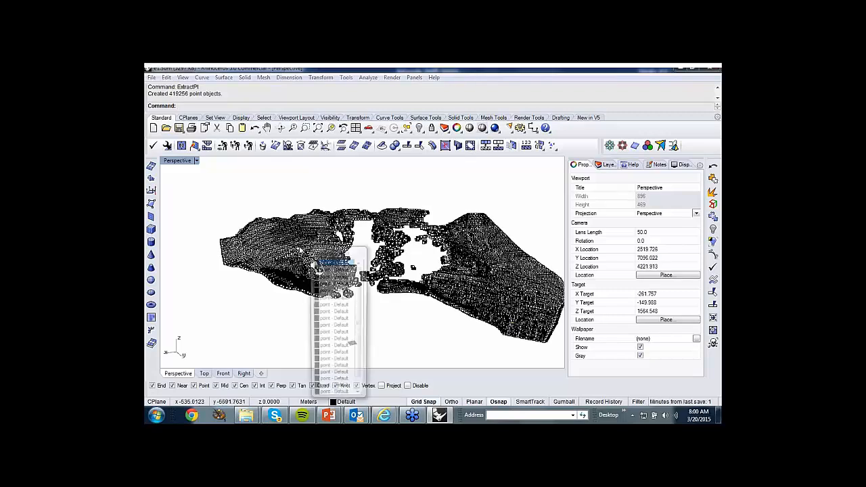
key(Escape)
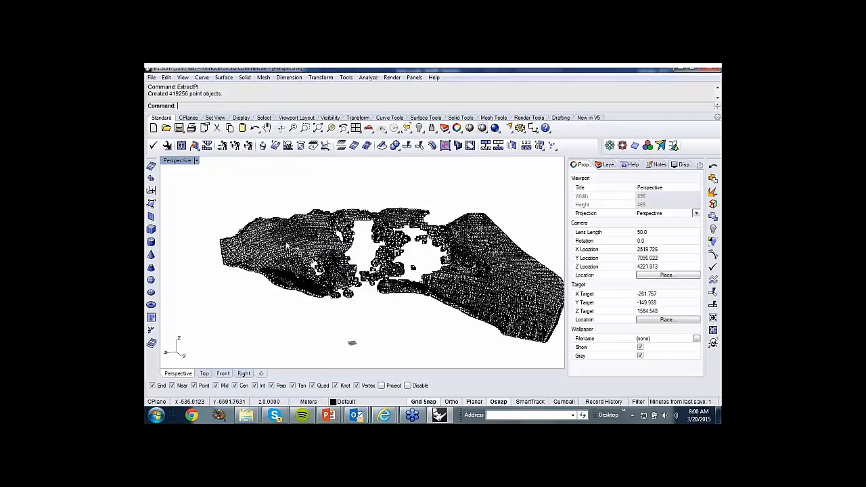
click(165, 77)
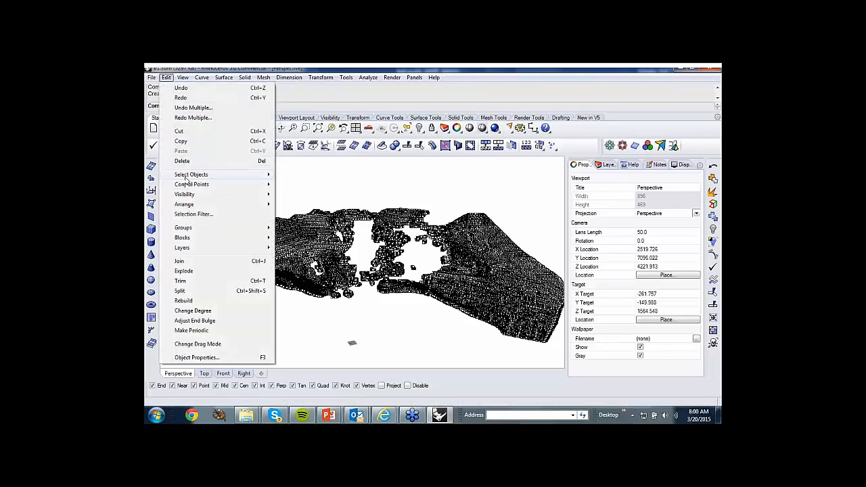
mouse_move(191, 175)
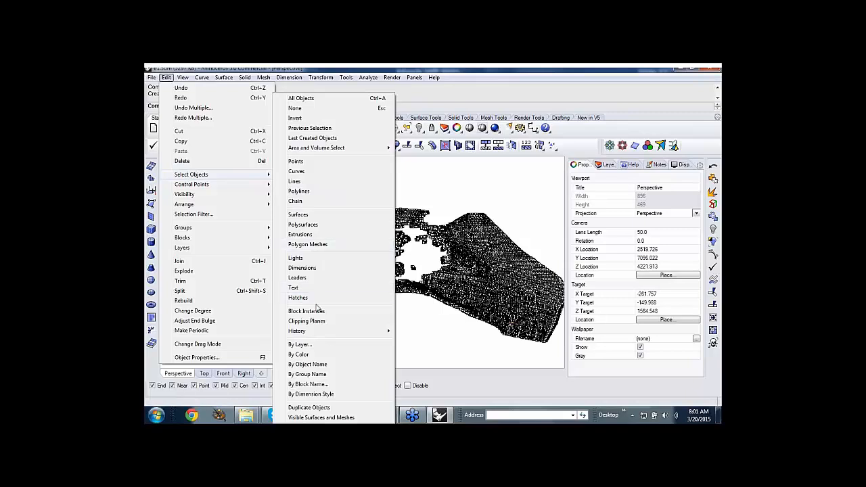
click(312, 245)
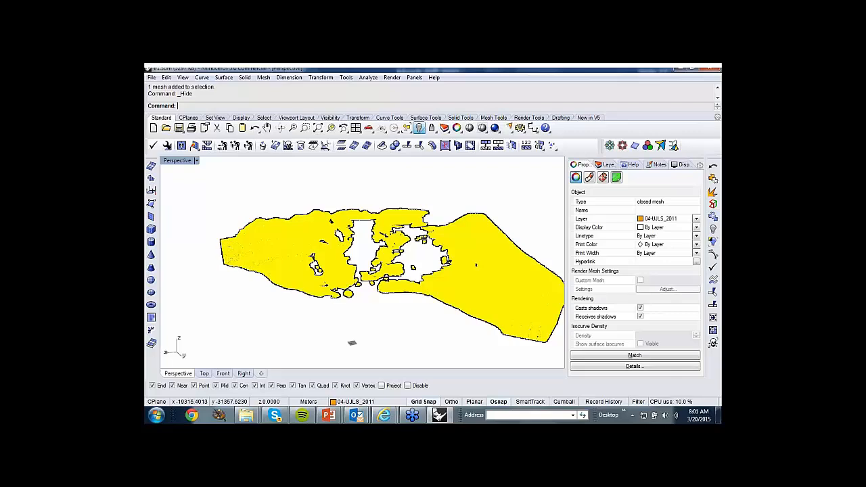
Create a MeshPatch from all the extracted points with an angle tolerance of 15 and no starting surface.
scroll(322, 197, down, 2)
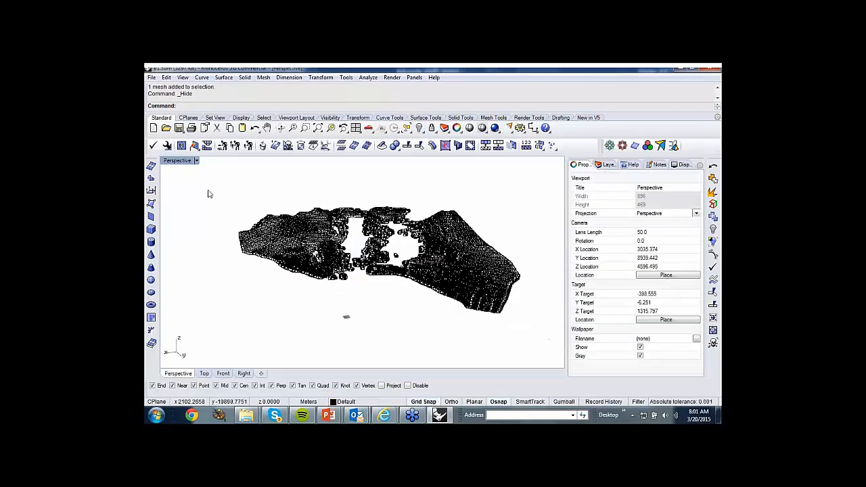
drag(202, 189, 534, 341)
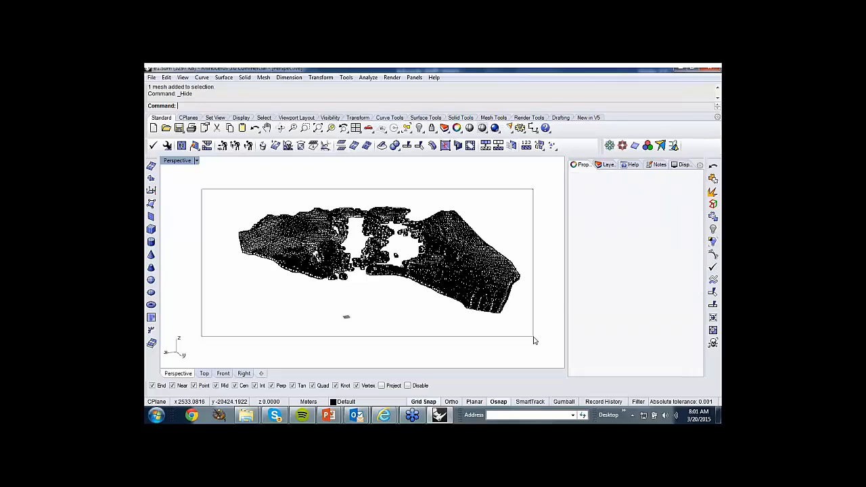
click(152, 179)
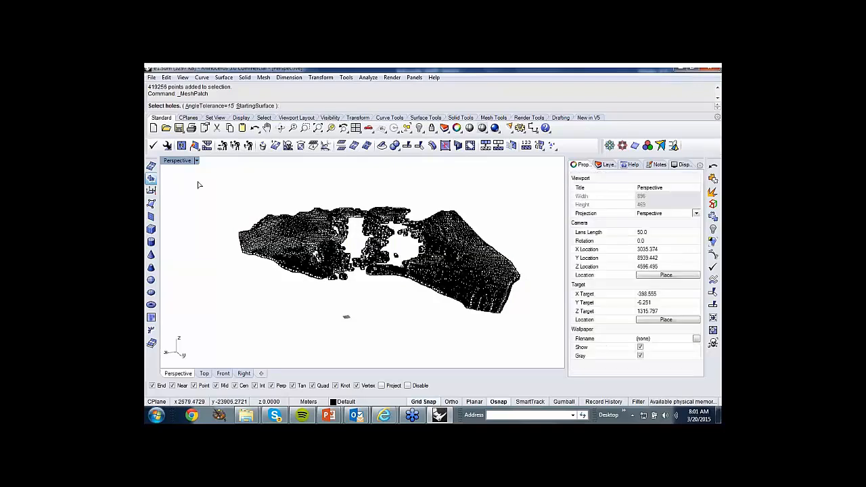
key(Return)
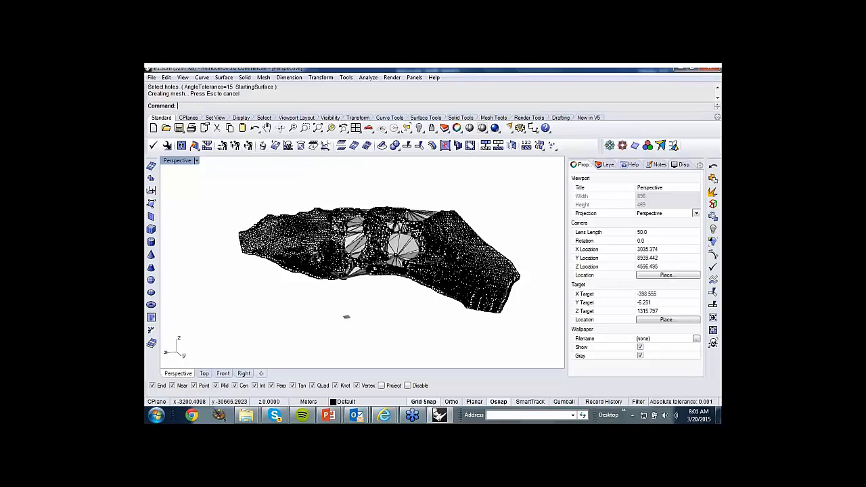
Select all point objects by type and delete them, keeping the patched mesh.
click(166, 79)
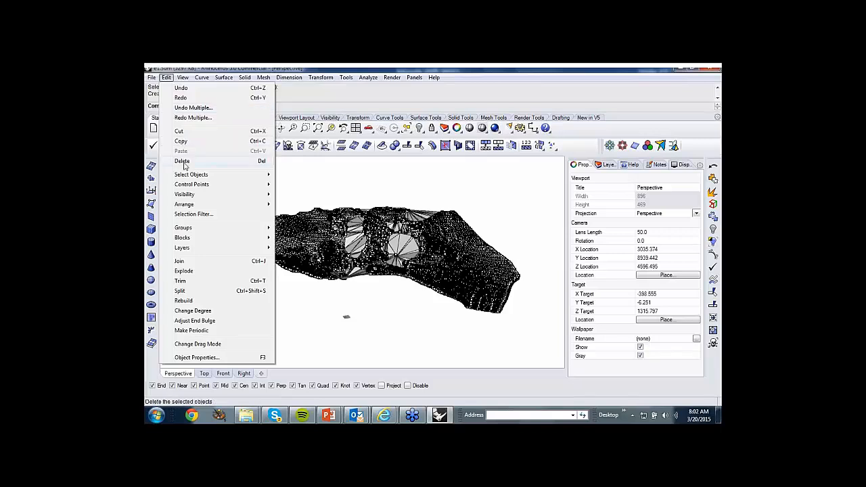
mouse_move(189, 174)
click(296, 161)
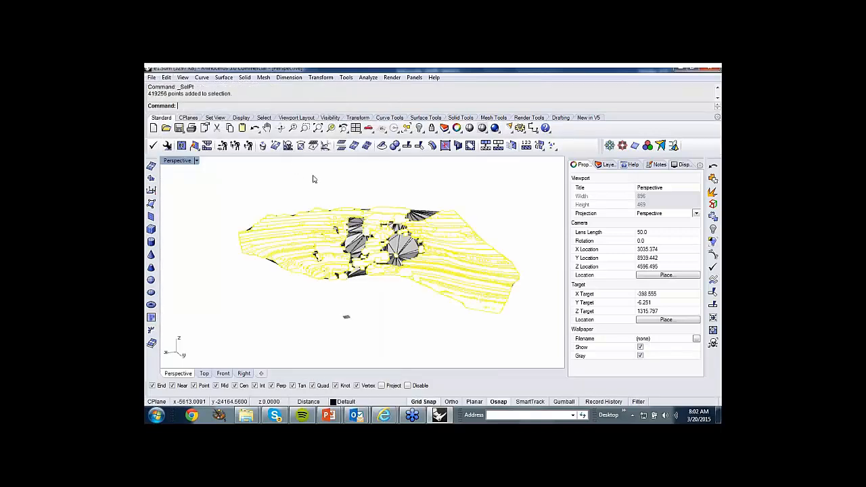
key(Delete)
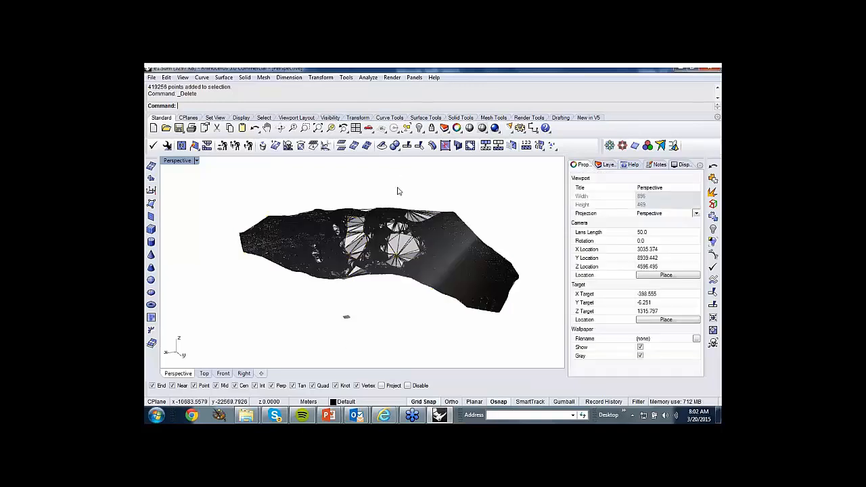
Inspect the patched mesh and its filled holes with temporary Ghosted shading, from several angles and distances.
click(396, 223)
right_drag(389, 229, 395, 245)
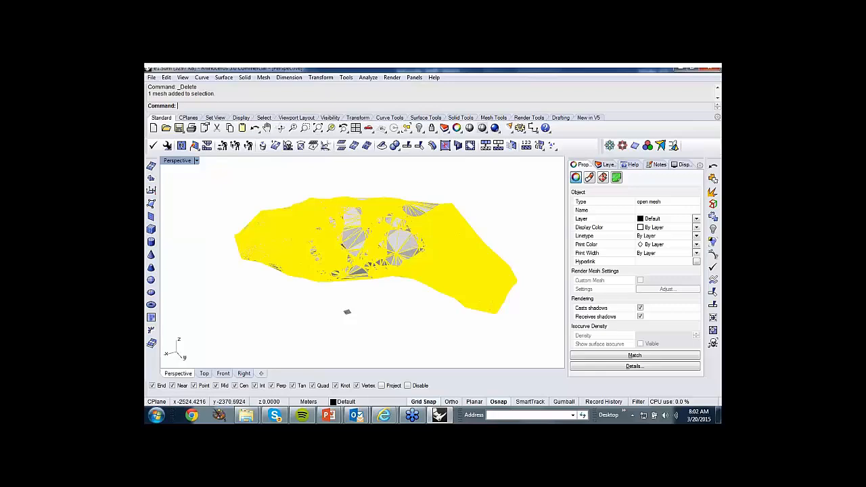
click(508, 217)
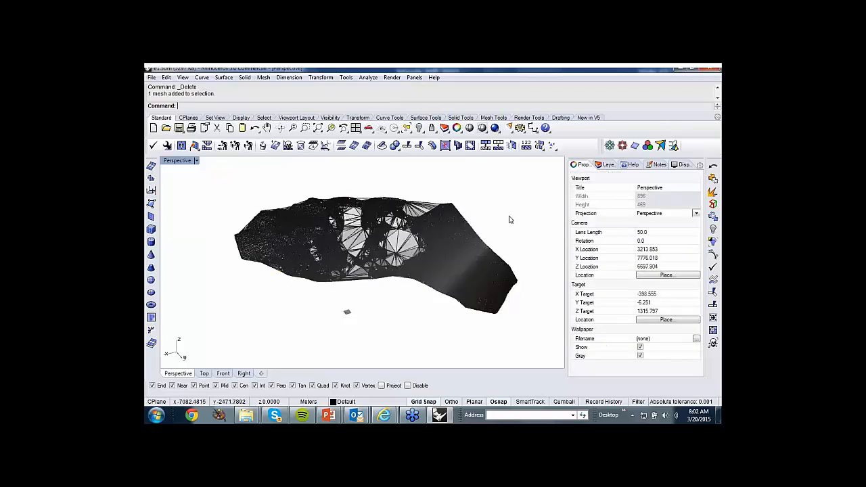
click(470, 128)
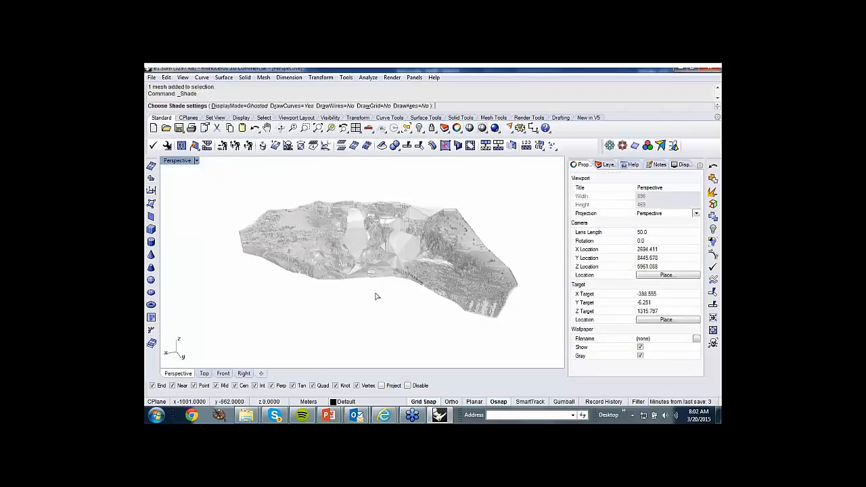
scroll(286, 253, up, 4)
right_drag(316, 240, 302, 317)
scroll(390, 260, down, 3)
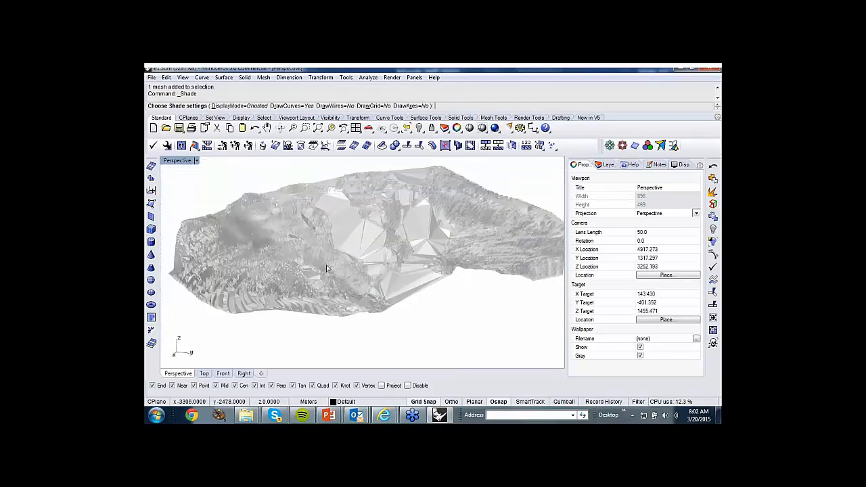
mouse_move(326, 269)
right_down()
mouse_move(245, 260)
mouse_move(251, 251)
mouse_move(259, 288)
mouse_move(263, 281)
right_up()
scroll(244, 255, up, 8)
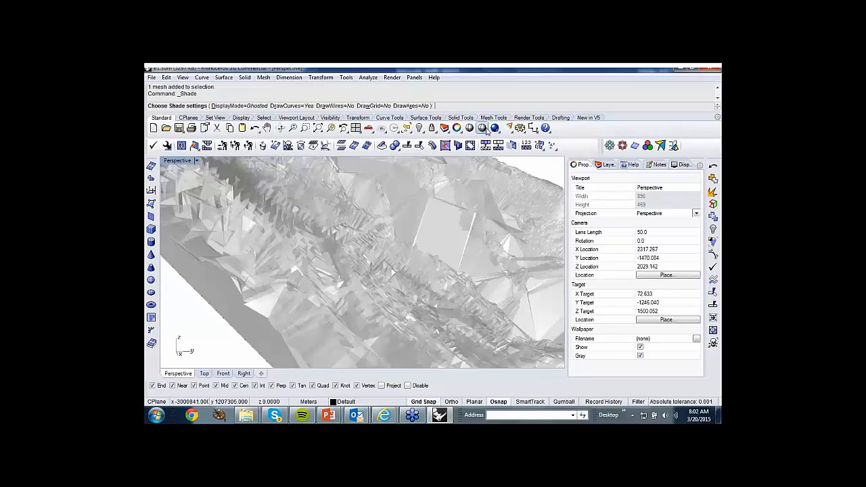
Set the Perspective view to Shaded display mode and inspect the roughness of the patched mesh up close and from afar.
click(485, 130)
mouse_move(310, 216)
right_down()
mouse_move(312, 257)
mouse_move(308, 245)
mouse_move(291, 265)
right_up()
scroll(307, 246, down, 8)
scroll(305, 263, up, 12)
mouse_move(334, 245)
right_down()
mouse_move(350, 251)
mouse_move(325, 259)
mouse_move(339, 247)
right_up()
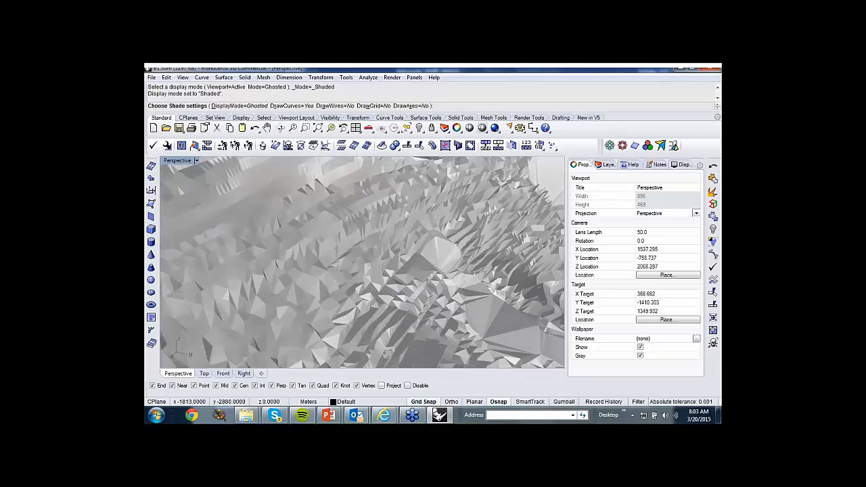
scroll(334, 255, down, 15)
right_drag(334, 255, 280, 261)
key(Escape)
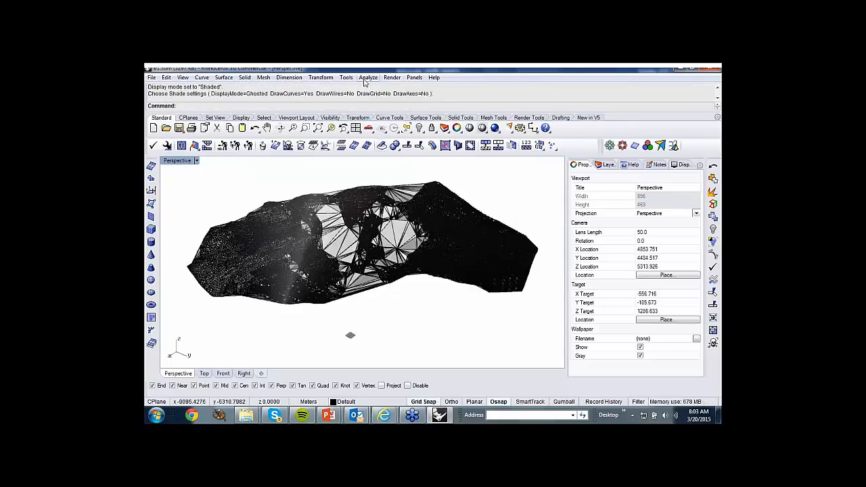
Smooth the patched mesh in X, Y and Z with fixed boundaries, world coordinates and factor 1, and check it in temporary Ghosted shading.
click(323, 77)
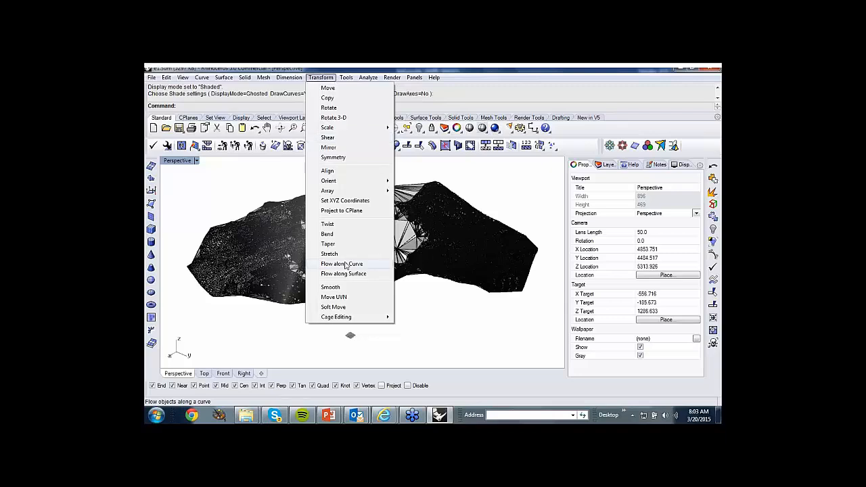
click(331, 287)
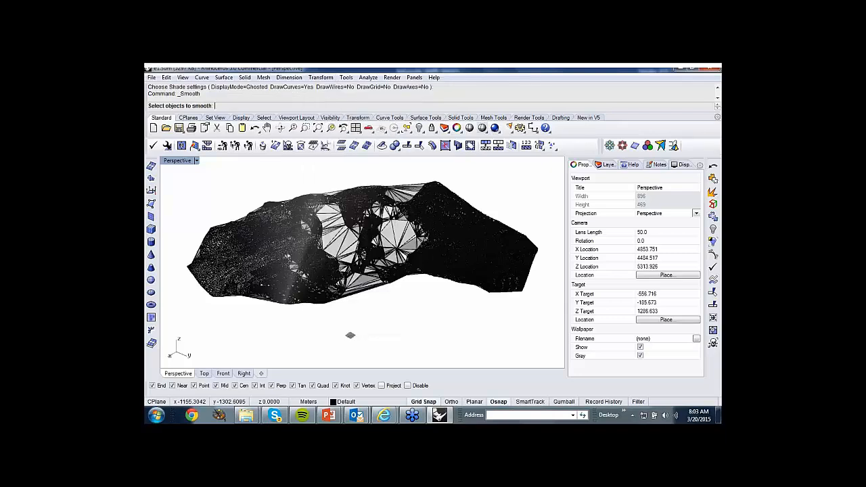
click(348, 240)
key(Return)
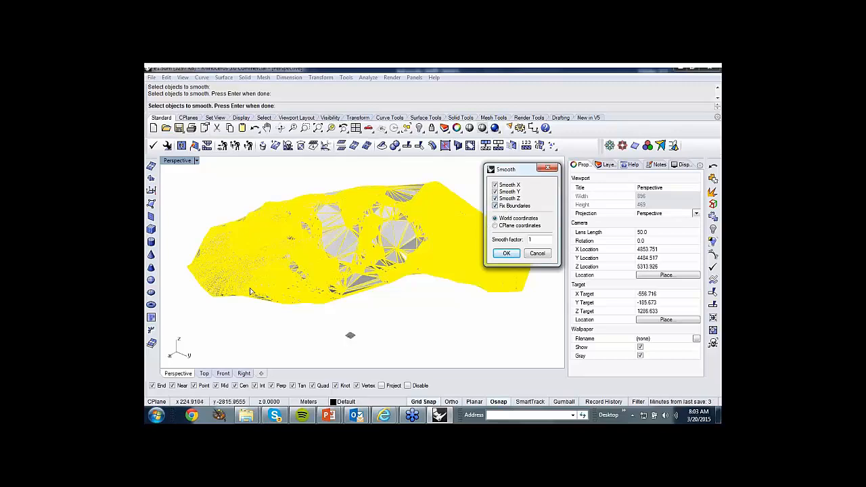
click(507, 255)
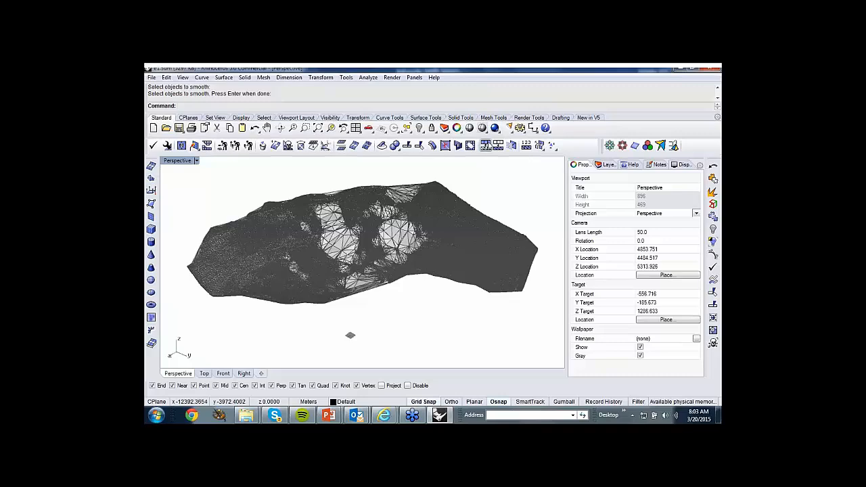
click(470, 128)
right_drag(354, 220, 427, 214)
Select the patched mesh and smooth it nine more times in succession with factor 1, all three axes and fixed boundaries.
click(427, 214)
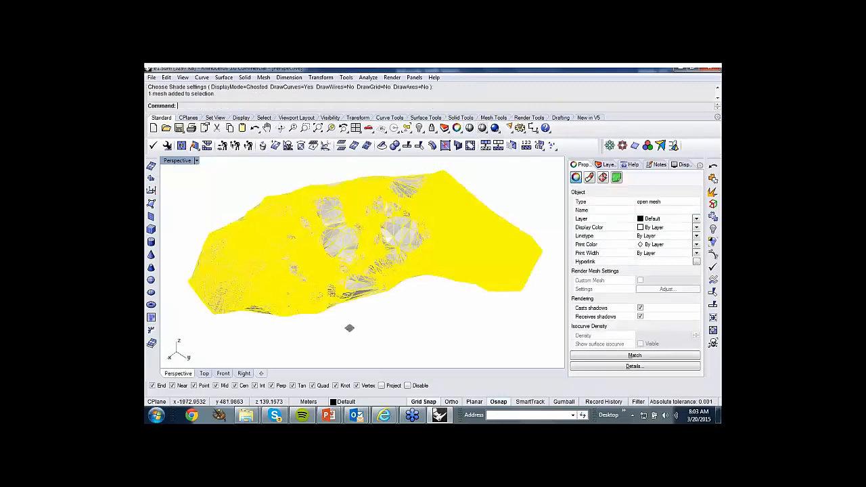
right_click(496, 106)
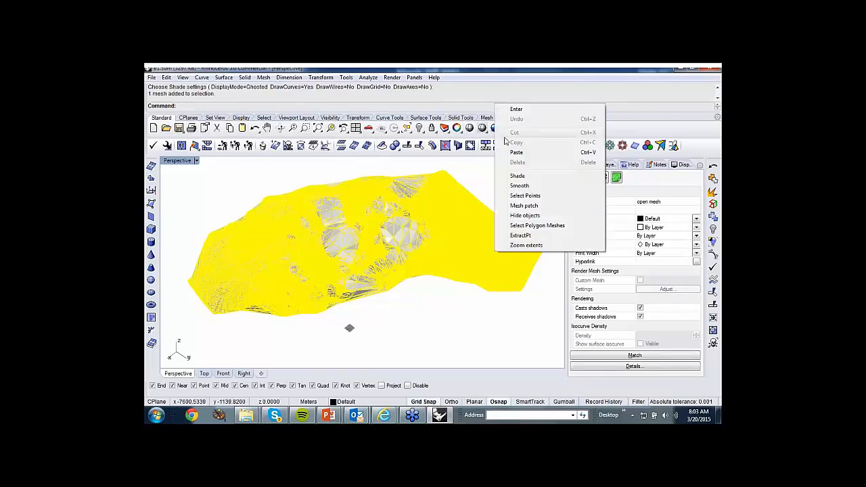
click(512, 185)
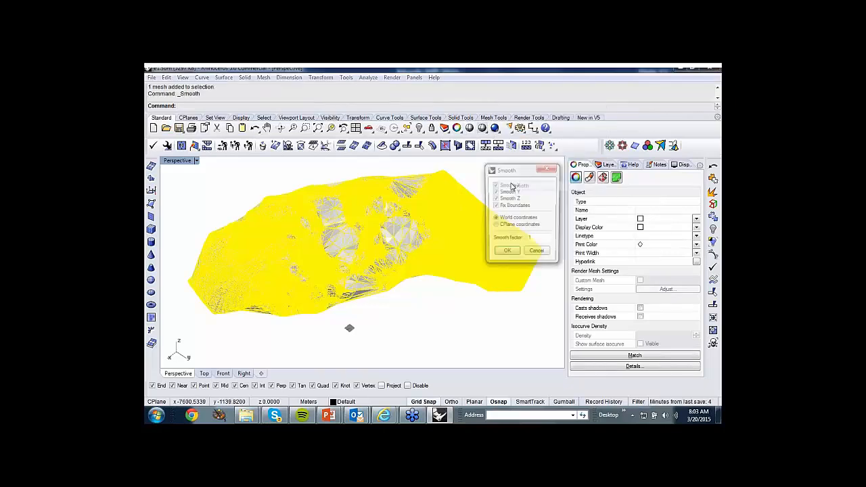
click(507, 253)
key(Return)
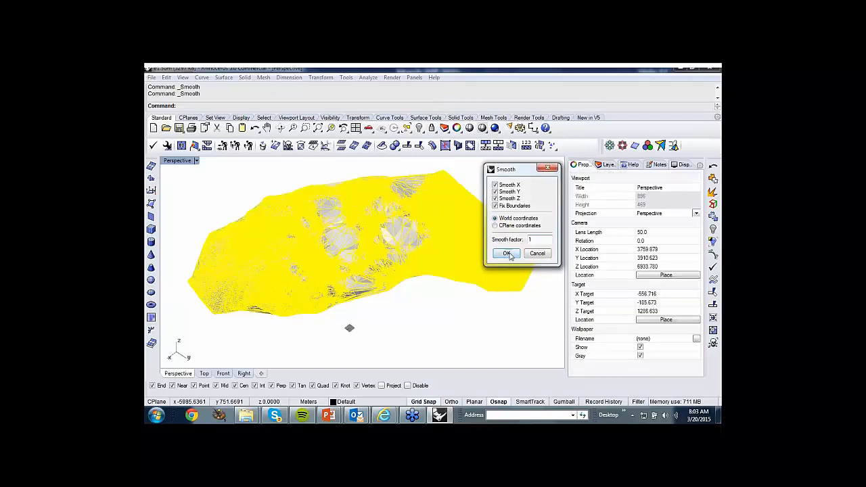
click(508, 253)
key(Return)
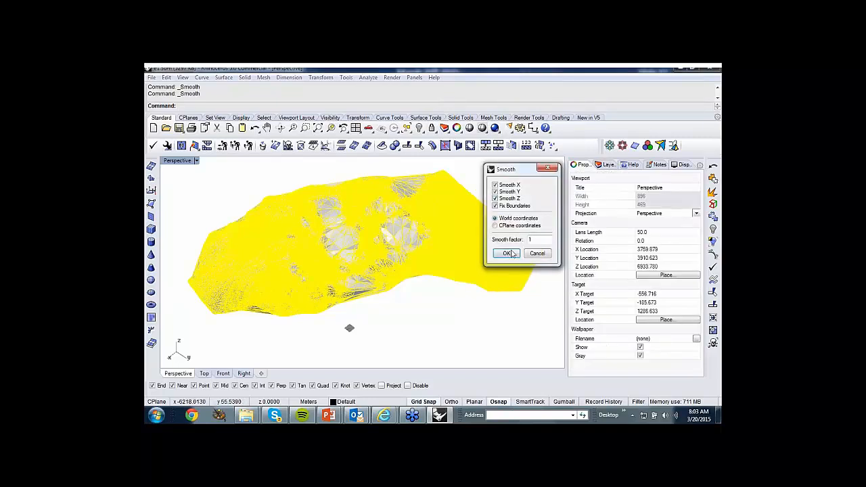
click(508, 253)
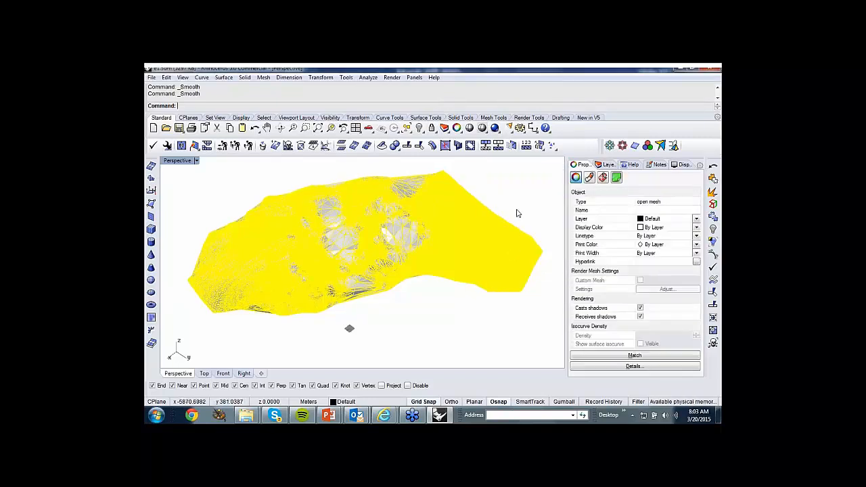
key(Return)
click(507, 253)
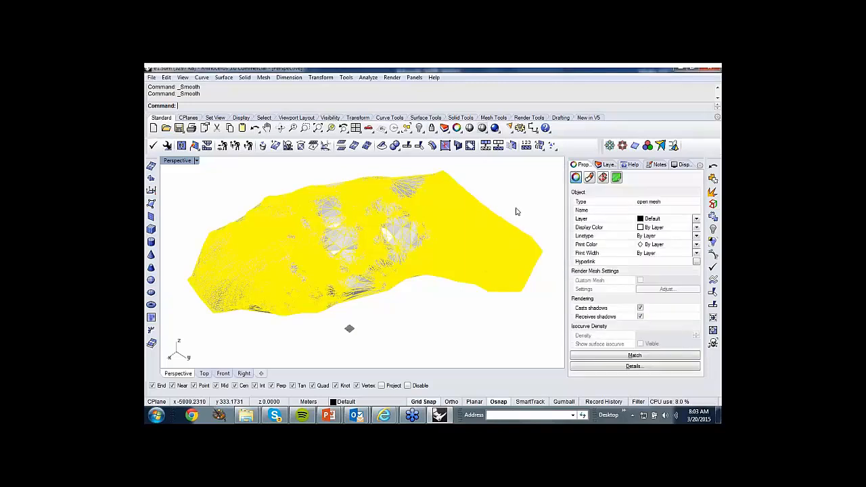
key(Return)
click(506, 254)
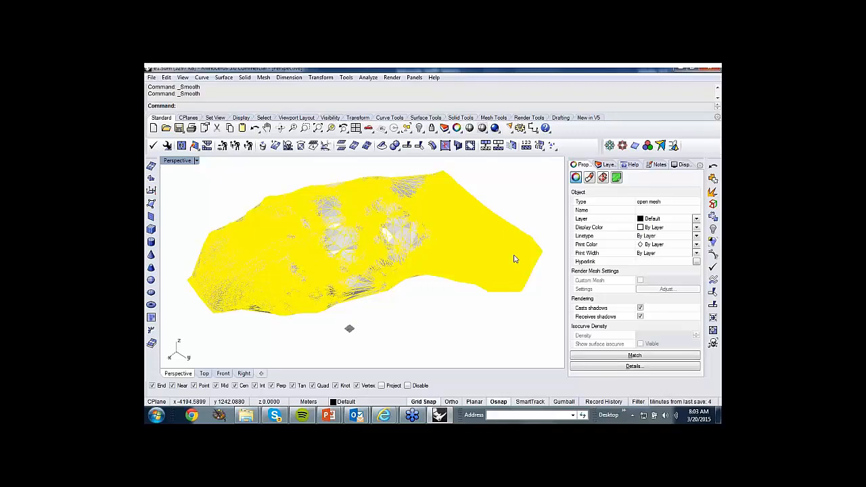
right_click(501, 195)
click(510, 254)
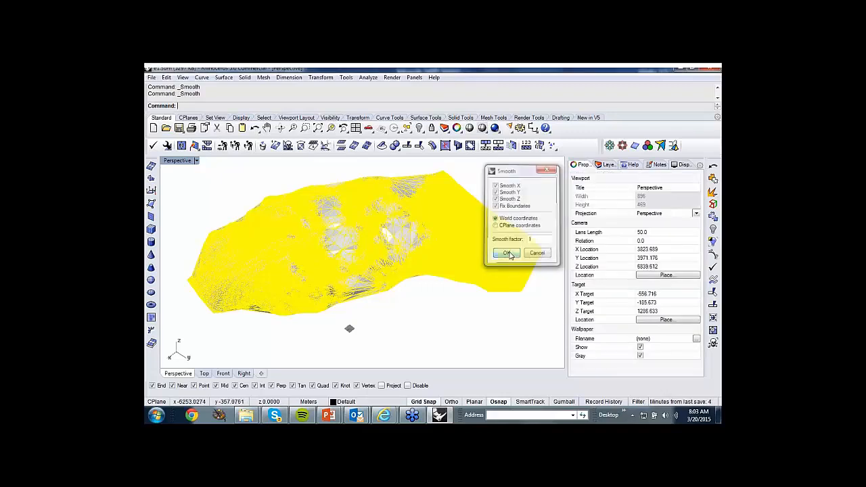
right_click(504, 193)
click(510, 253)
right_click(506, 190)
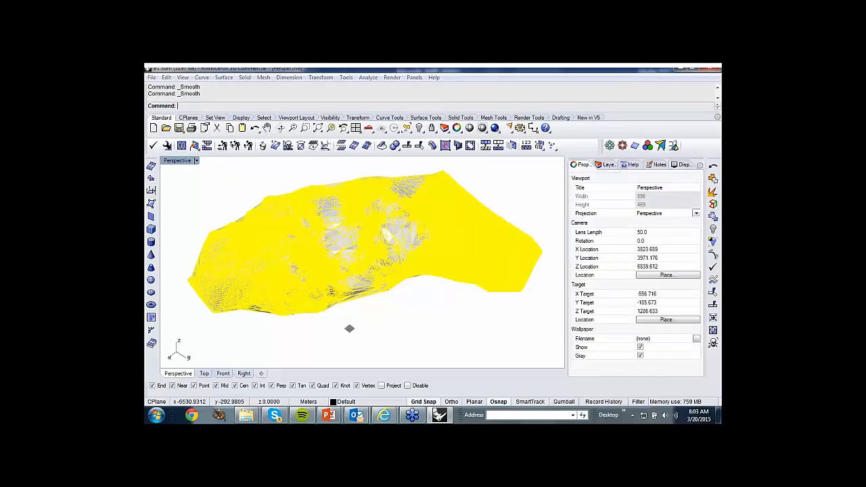
click(510, 253)
right_click(513, 223)
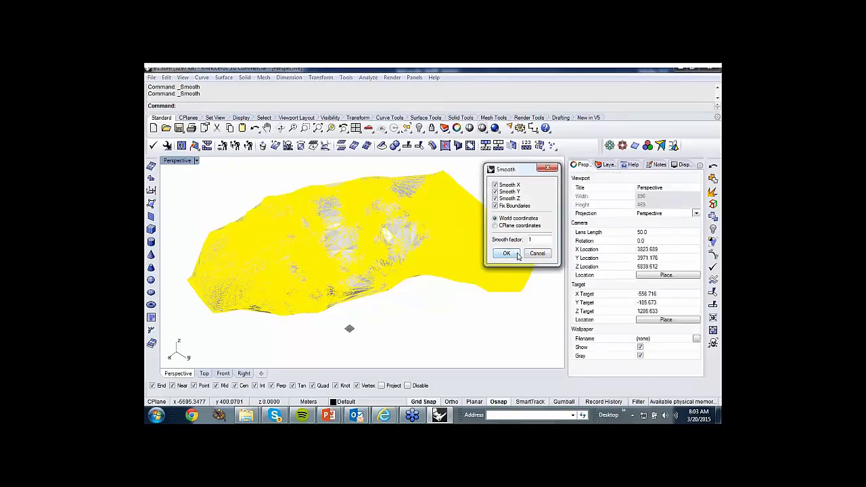
click(517, 254)
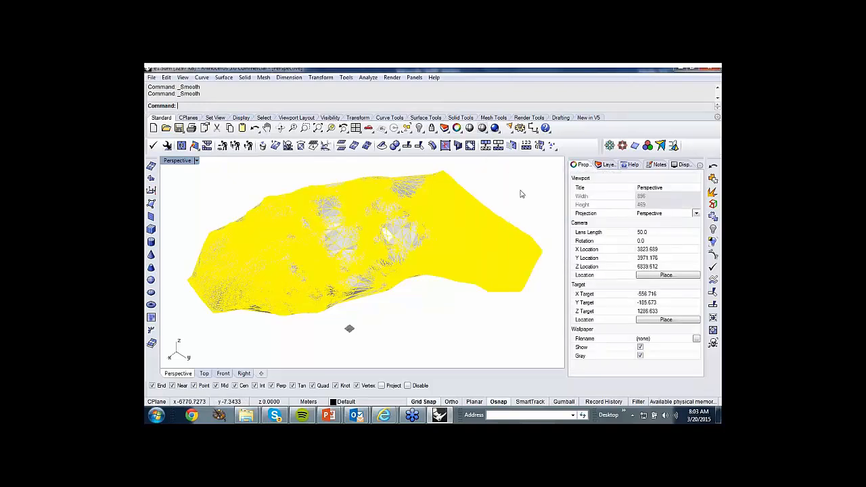
Inspect the repeatedly smoothed mesh in temporary Ghosted shading, up close and from afar.
click(458, 130)
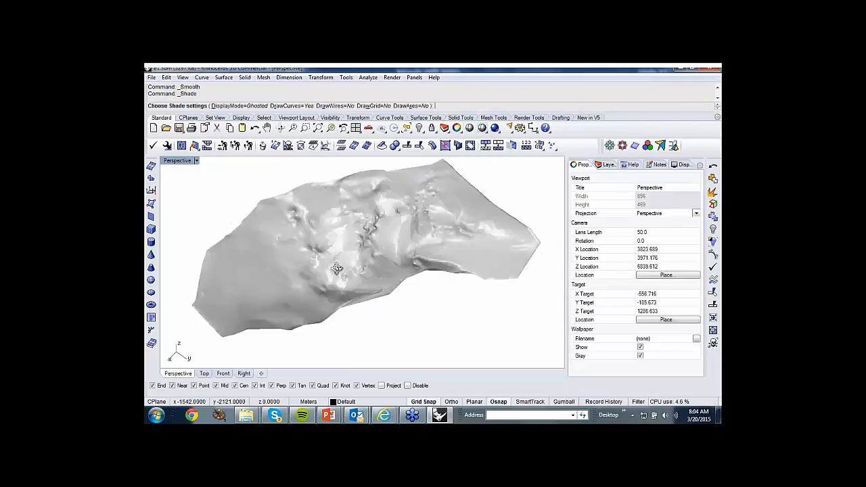
mouse_move(337, 268)
right_down()
mouse_move(399, 234)
mouse_move(434, 174)
mouse_move(476, 364)
mouse_move(386, 248)
mouse_move(460, 217)
mouse_move(402, 250)
mouse_move(282, 280)
mouse_move(287, 325)
right_up()
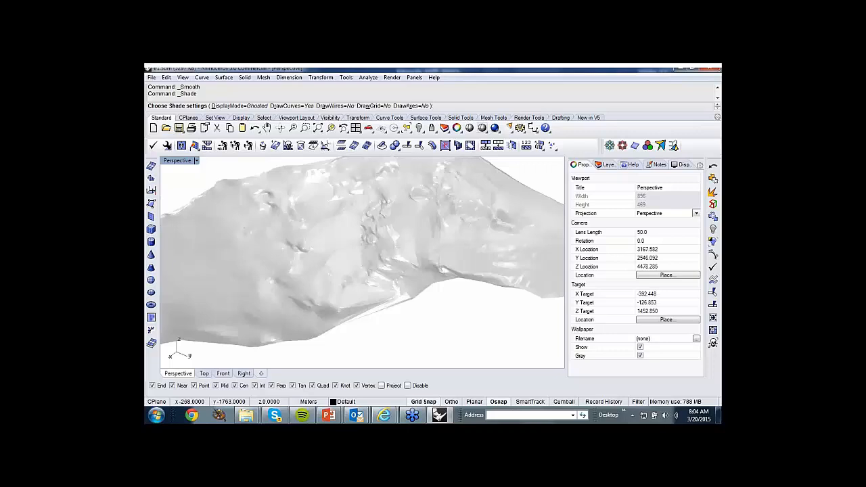
scroll(425, 303, down, 6)
key(Escape)
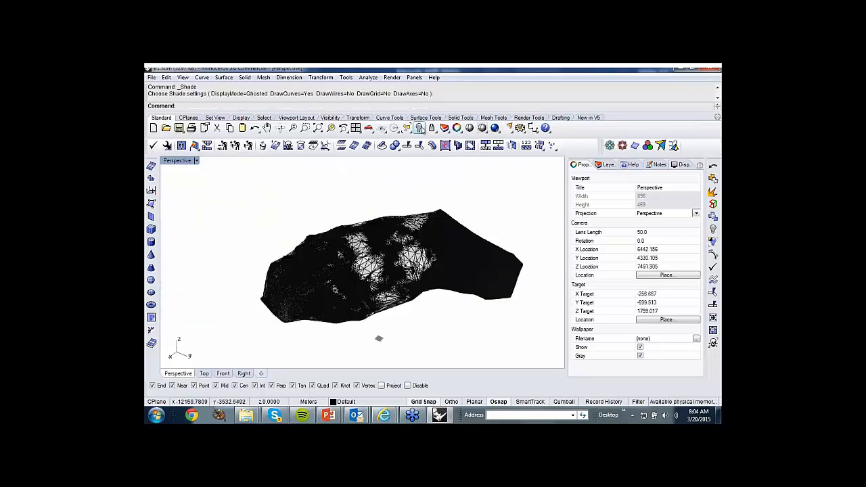
Show the hidden original bedding mesh and view it together with the smoothed mesh in temporary Ghosted shading.
click(419, 129)
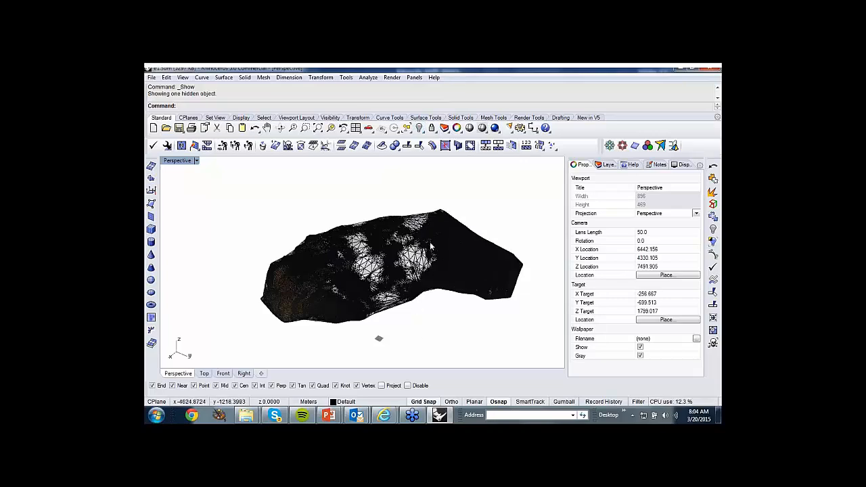
click(477, 131)
mouse_move(389, 305)
right_down()
mouse_move(458, 246)
mouse_move(506, 232)
mouse_move(483, 250)
mouse_move(391, 274)
mouse_move(363, 312)
right_up()
scroll(370, 273, up, 5)
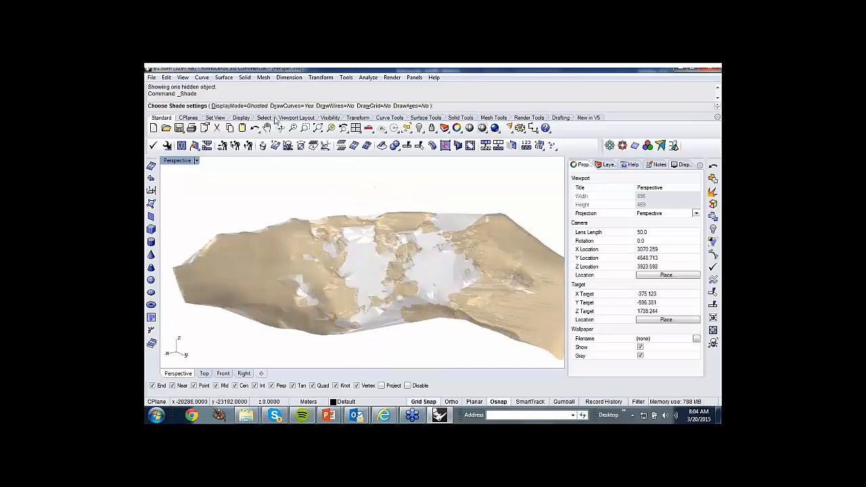
Set the temporary shading's display mode to Shaded and compare the original mesh with the smoothed one from several angles.
click(258, 106)
click(229, 107)
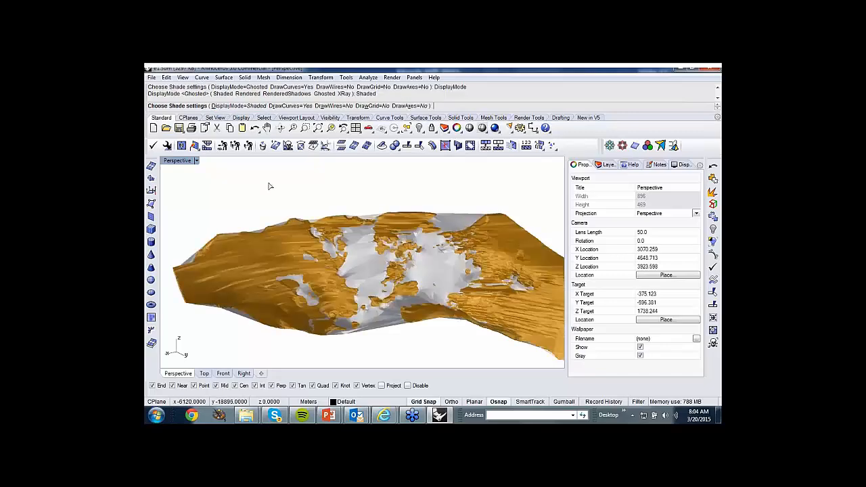
right_drag(307, 178, 452, 355)
right_drag(483, 339, 276, 206)
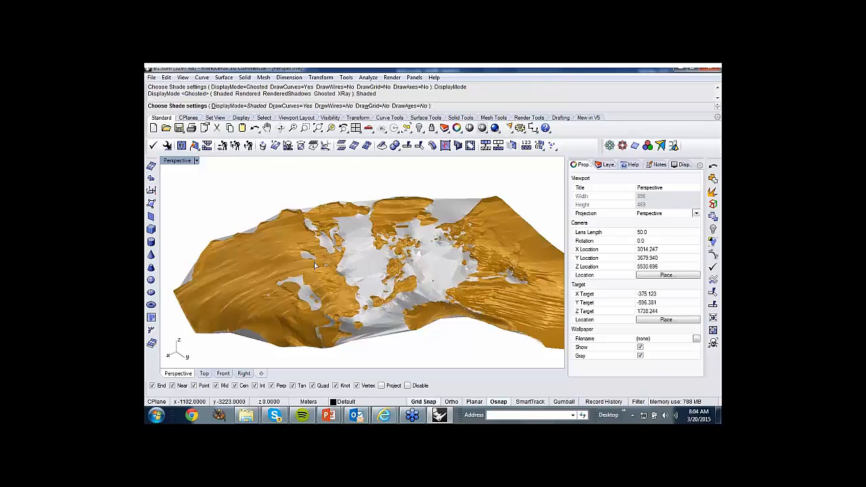
scroll(314, 263, down, 3)
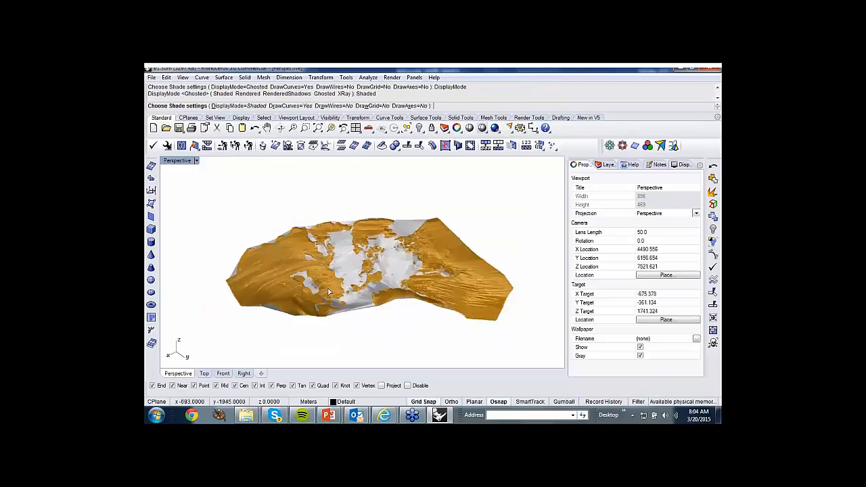
Switch to the PowerPoint slide show with the Surfacing Technology slide.
mouse_move(330, 417)
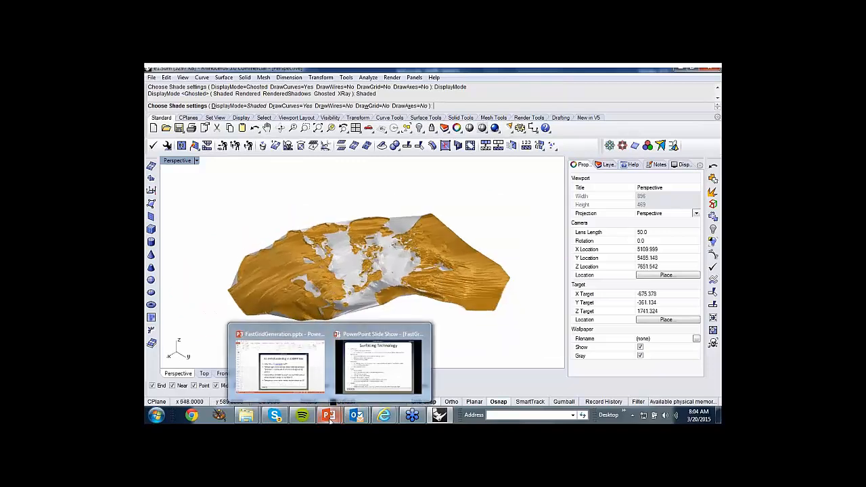
click(380, 364)
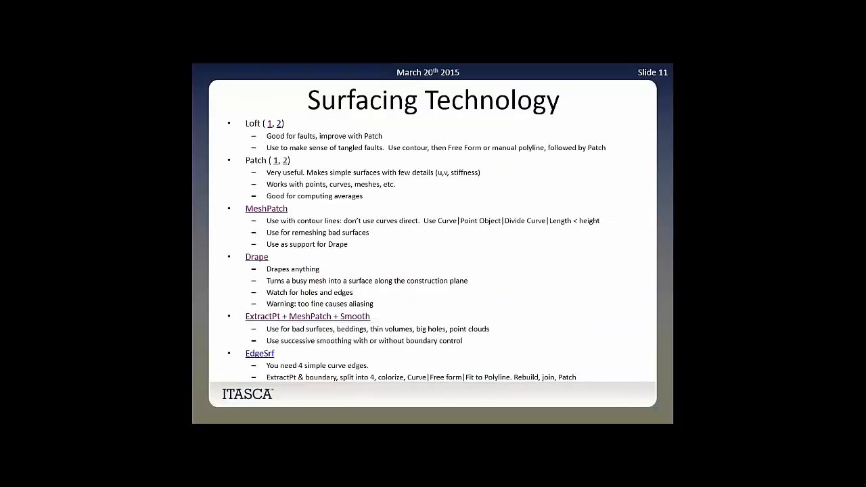
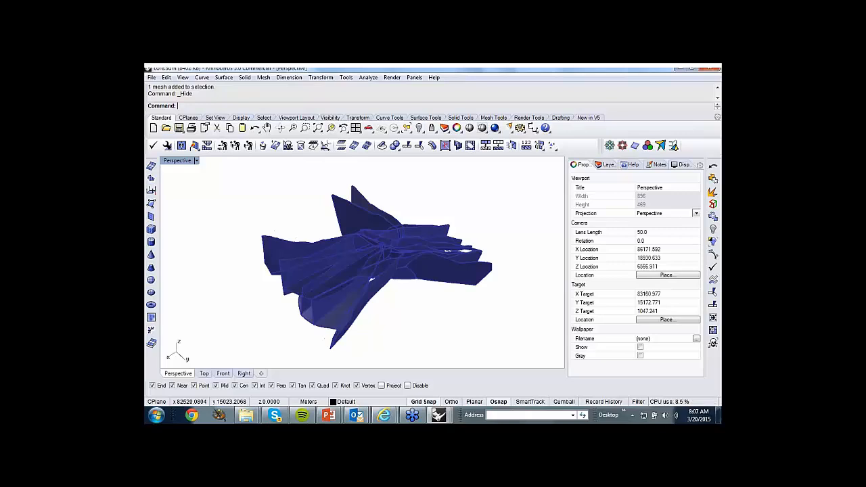
Show the hidden olive block mesh over the blue polysurface and view it from several angles.
right_drag(416, 302, 268, 295)
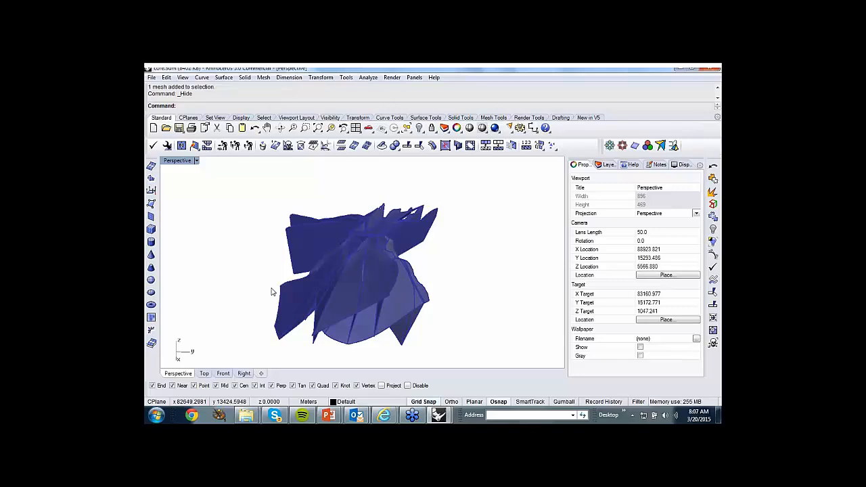
right_click(420, 128)
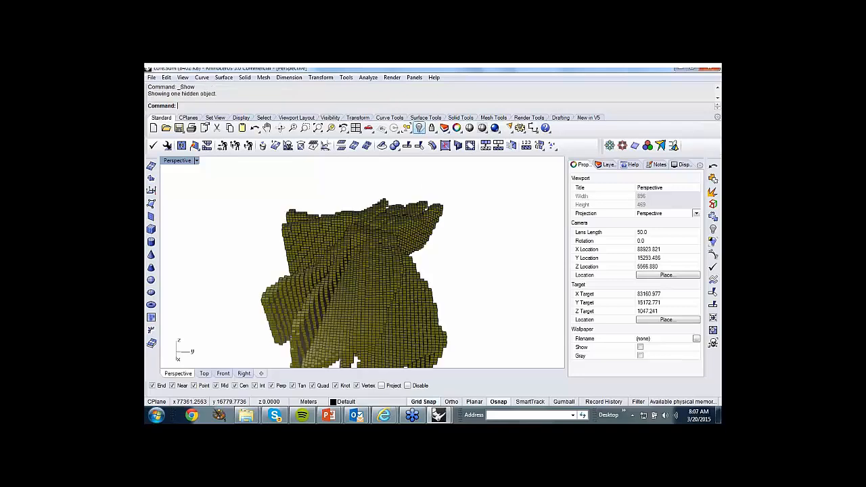
right_drag(456, 268, 439, 253)
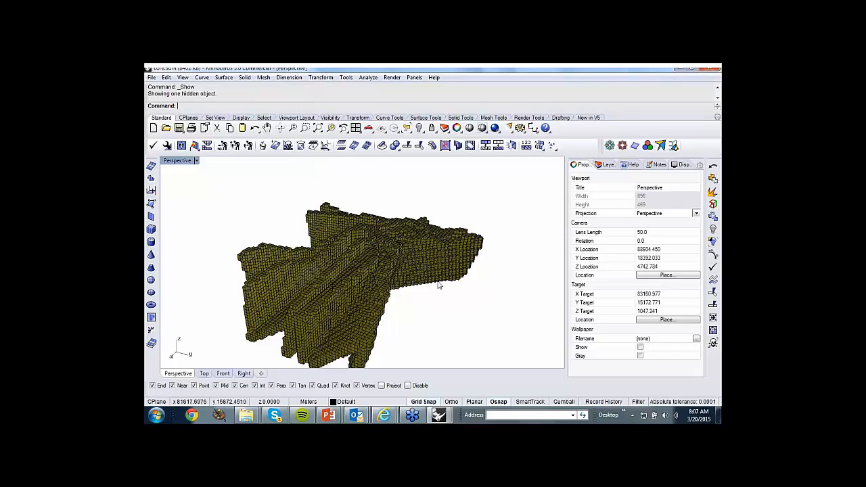
right_drag(438, 220, 421, 278)
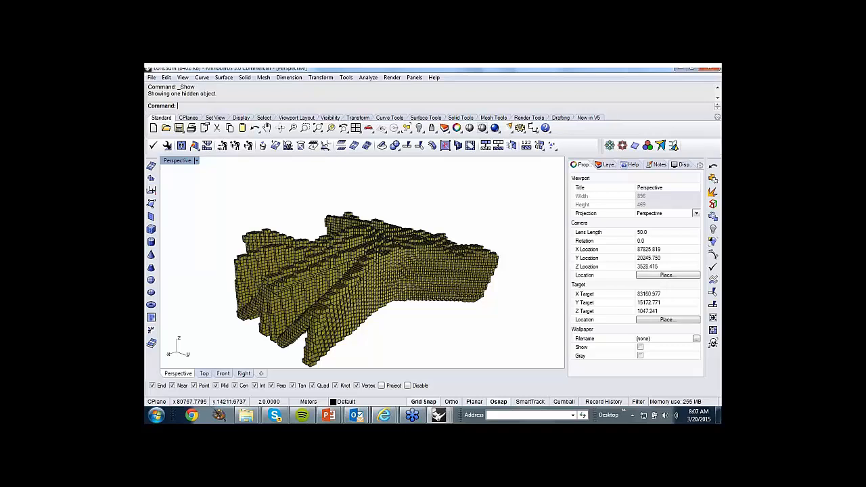
right_drag(411, 324, 412, 323)
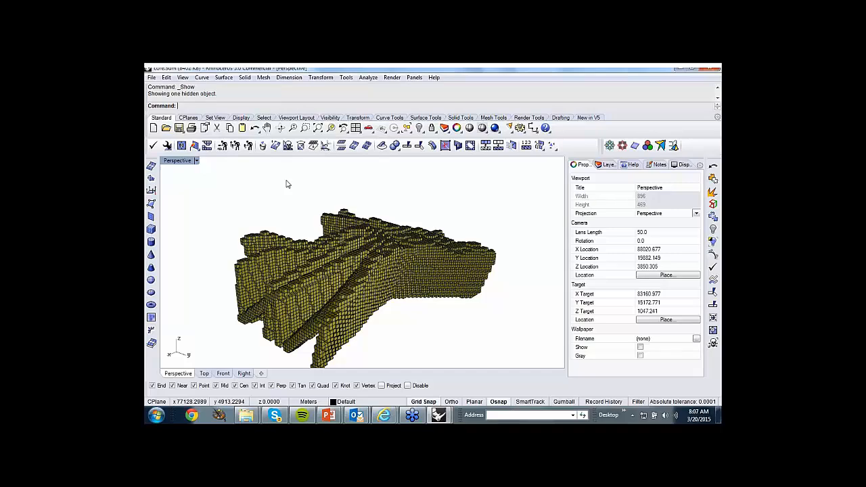
right_drag(409, 284, 439, 292)
scroll(318, 307, up, 4)
right_drag(318, 306, 409, 291)
Select the olive block mesh and check its object type in its properties.
click(418, 287)
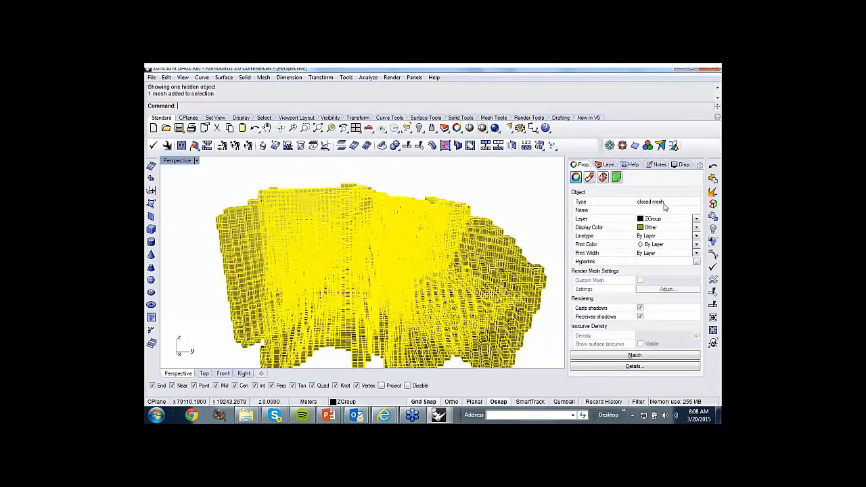
click(497, 194)
right_drag(477, 193, 388, 229)
Hide the block mesh and select the blue polysurface beneath it to check its object type.
click(401, 208)
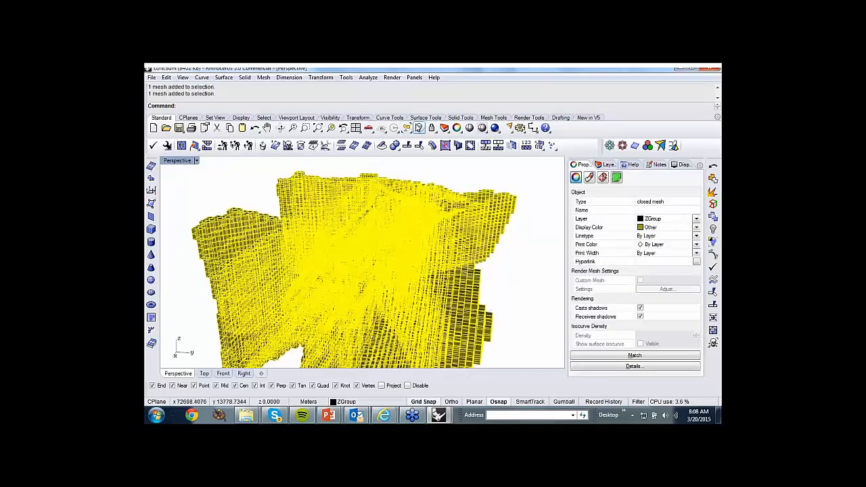
click(418, 128)
click(394, 233)
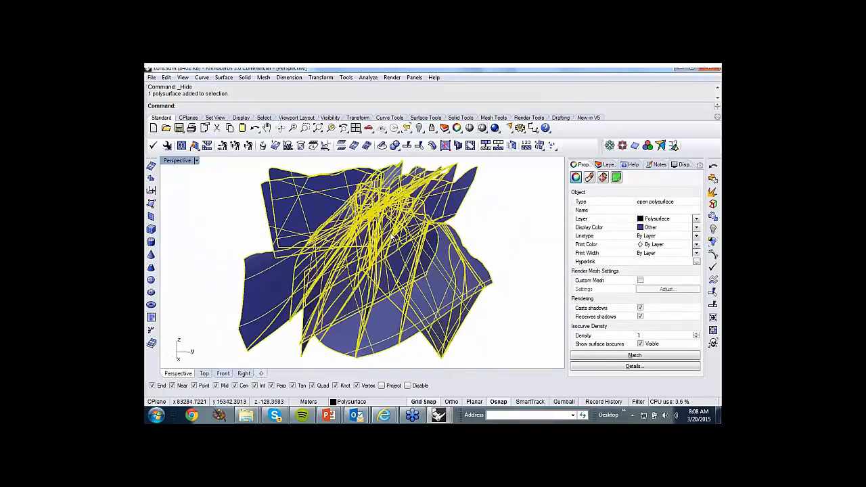
right_drag(469, 248, 423, 238)
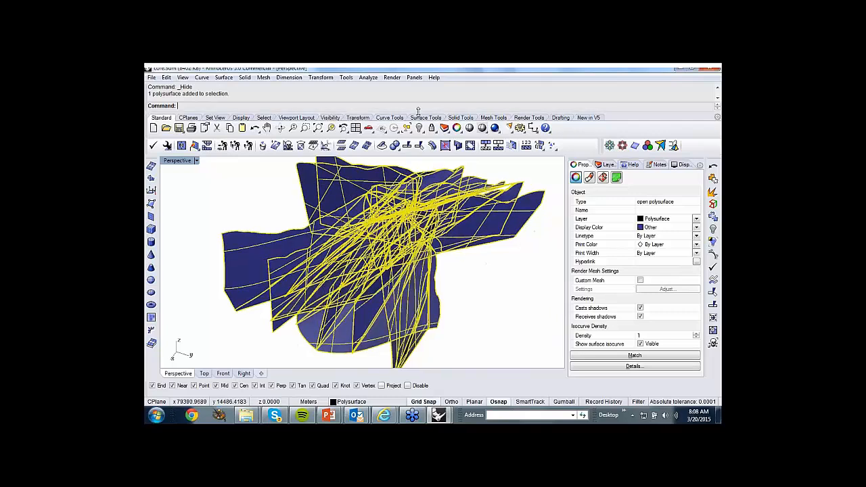
Show the hidden block mesh again together with the polysurface and clear the selection.
right_click(419, 128)
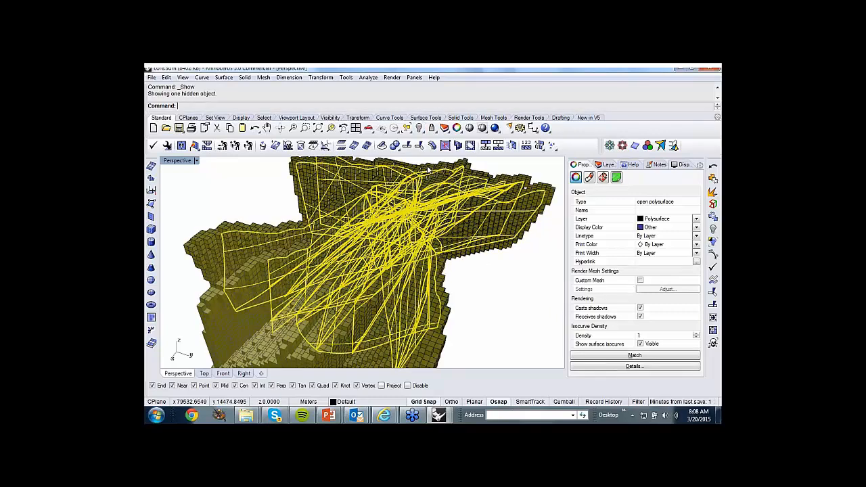
click(555, 221)
right_click(541, 197)
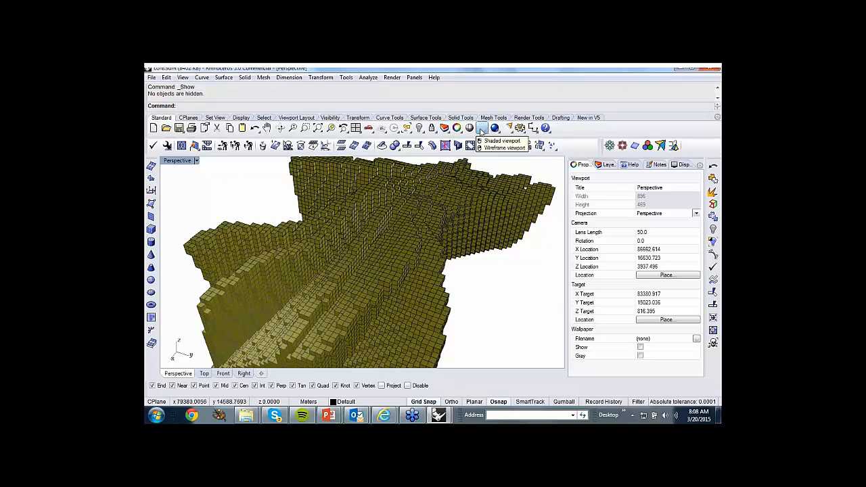
Switch the Perspective viewport to Ghosted display to see the block mesh and polysurface together.
click(481, 129)
click(520, 145)
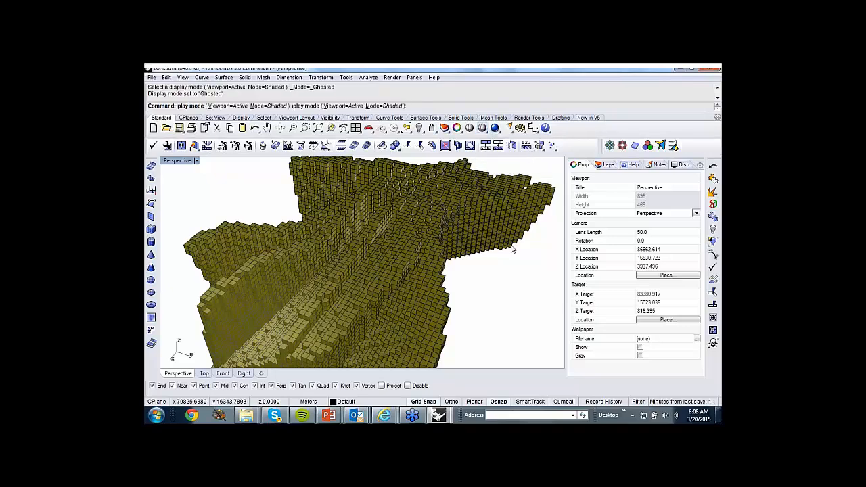
right_drag(534, 271, 460, 243)
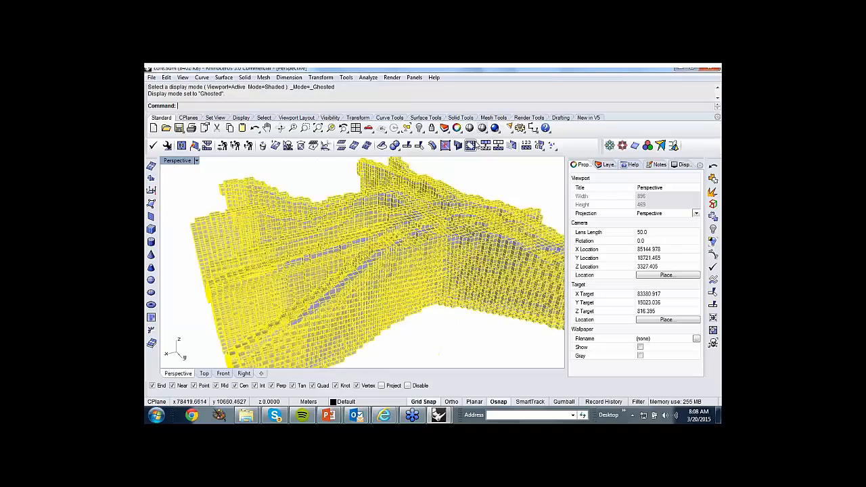
Shade the view temporarily in Ghosted mode and inspect how the block mesh encloses the polysurface, close up and from afar.
click(470, 129)
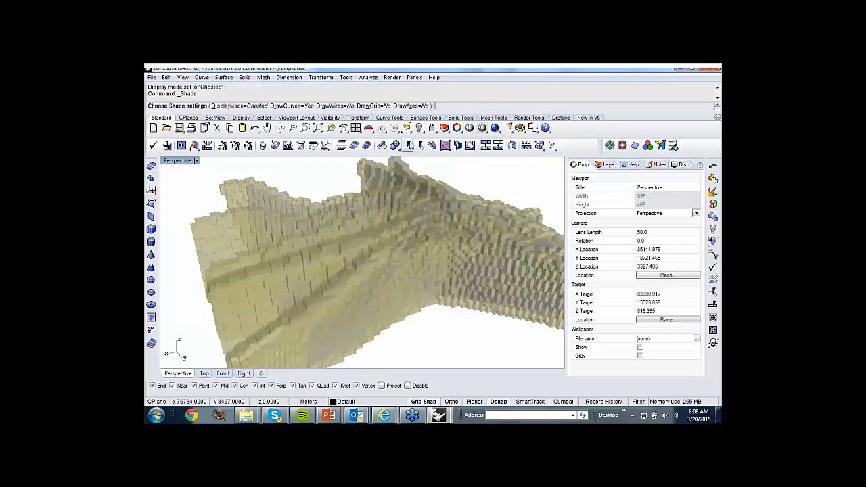
mouse_move(325, 267)
right_down()
mouse_move(265, 260)
mouse_move(315, 270)
right_up()
scroll(264, 259, up, 8)
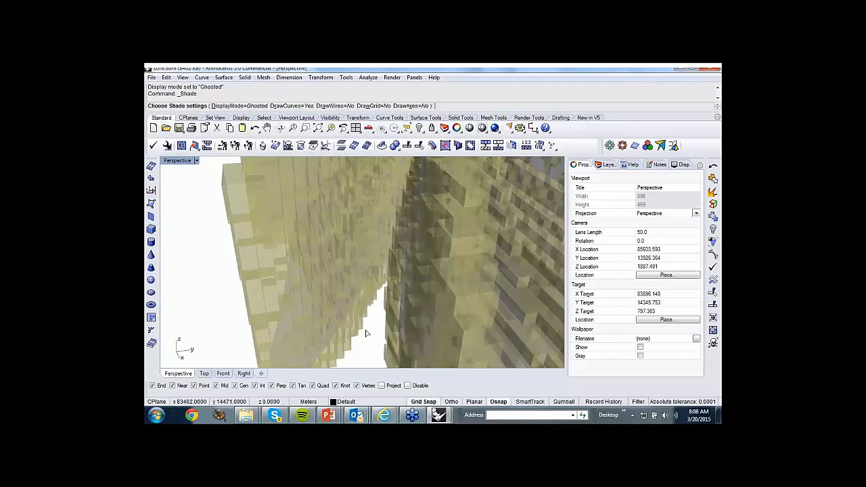
scroll(366, 333, down, 12)
right_drag(337, 315, 297, 244)
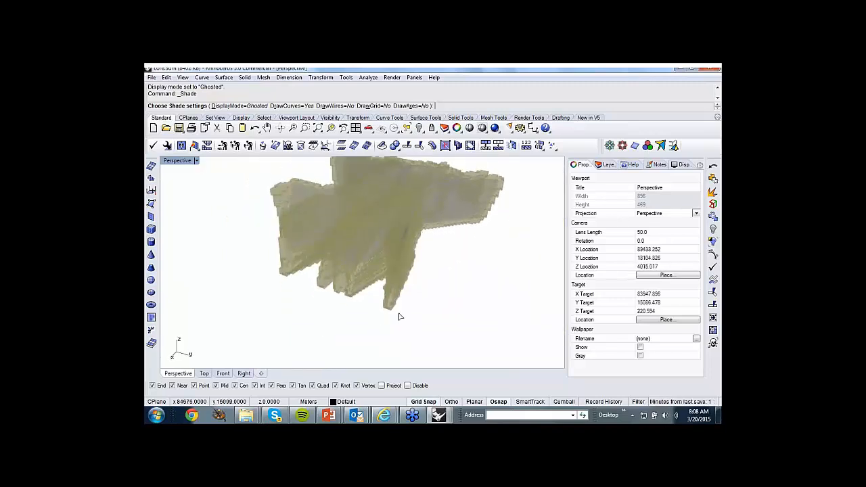
Isolate the block mesh by hiding the polysurface, and switch the viewport to Wireframe to inspect the mesh's interior.
click(398, 316)
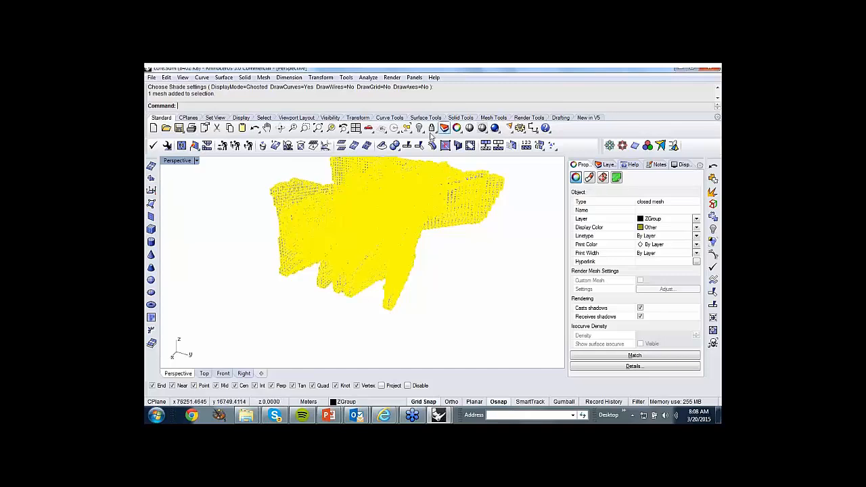
click(458, 146)
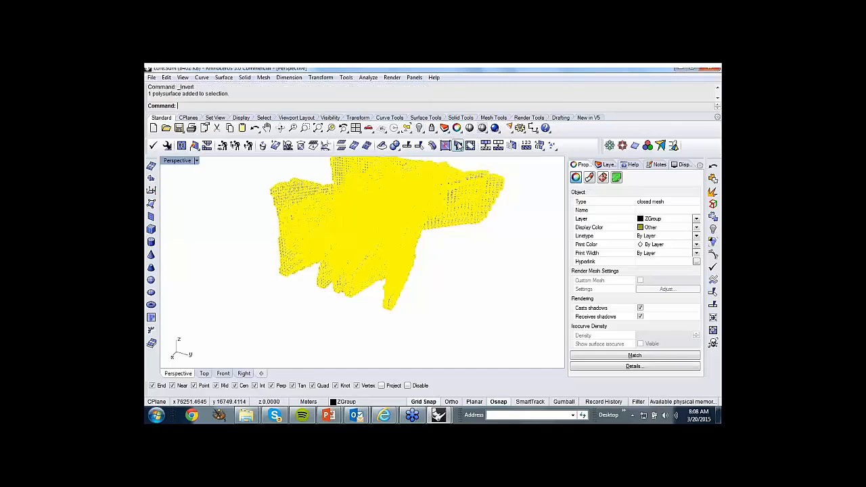
click(482, 129)
mouse_move(464, 216)
right_down()
mouse_move(413, 267)
mouse_move(416, 294)
mouse_move(435, 273)
mouse_move(354, 298)
mouse_move(369, 330)
right_up()
click(482, 129)
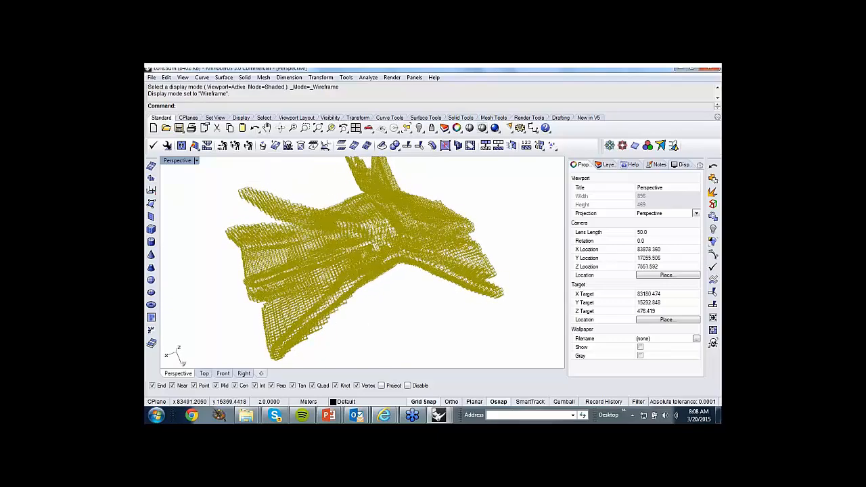
scroll(373, 271, up, 10)
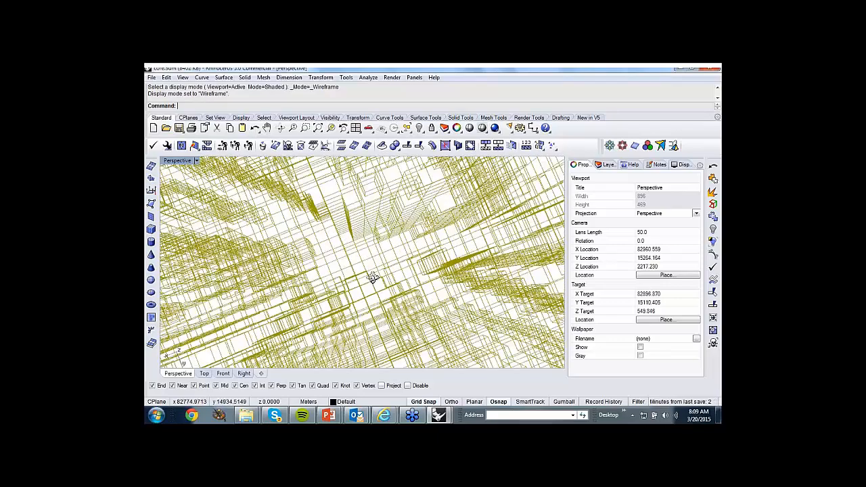
scroll(373, 278, down, 15)
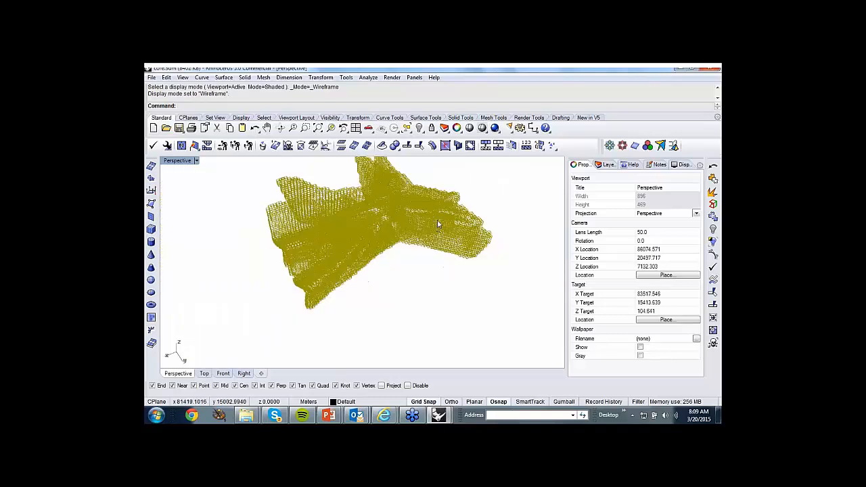
Split the block mesh into its disjoint pieces with SplitDisjointMesh and clear the selection.
click(437, 220)
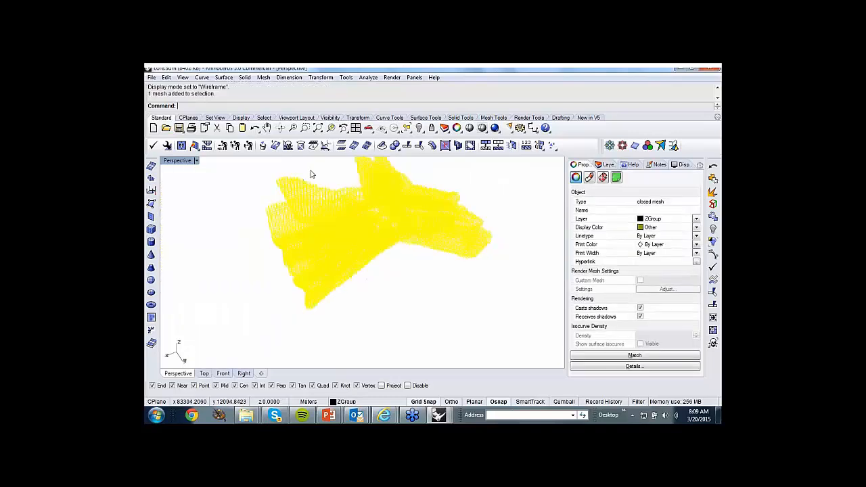
click(341, 145)
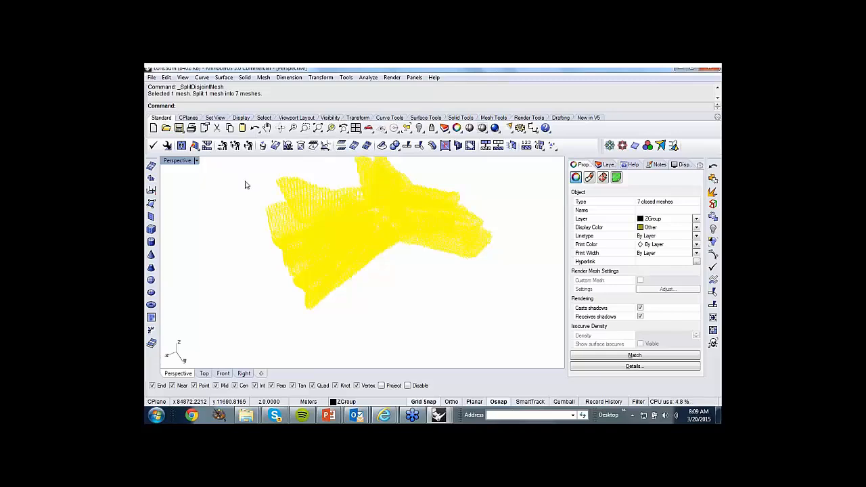
right_drag(247, 184, 257, 229)
key(Escape)
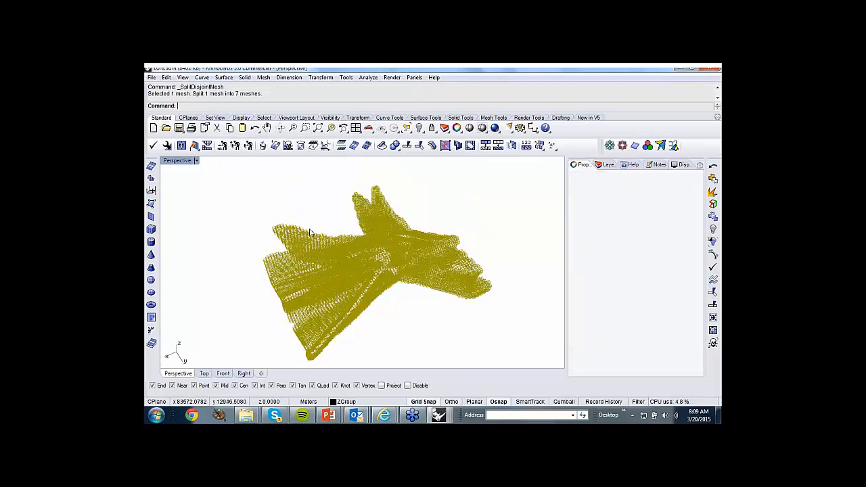
Switch the viewport to Shaded display and give every split mesh piece its own color with ColorizeObjects.
click(483, 128)
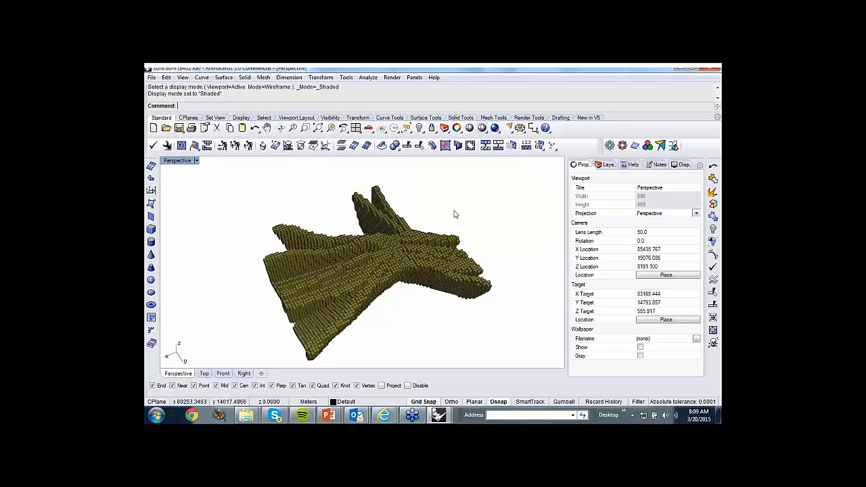
scroll(454, 212, down, 3)
drag(329, 183, 499, 322)
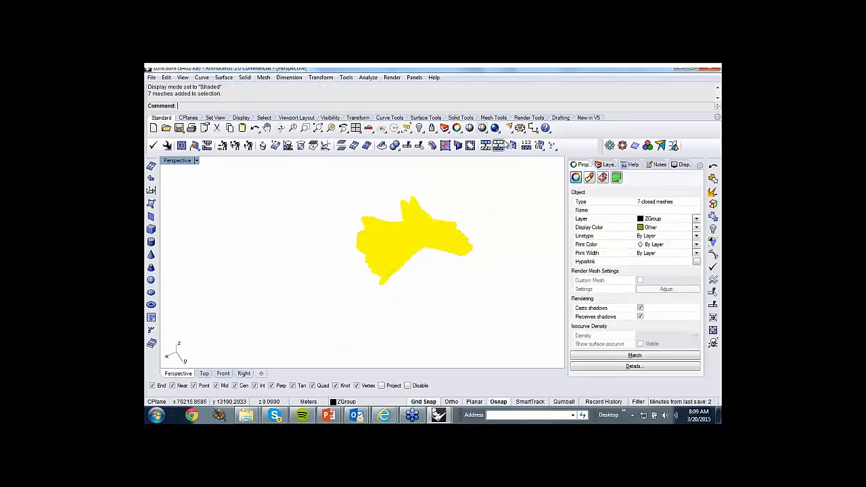
click(648, 145)
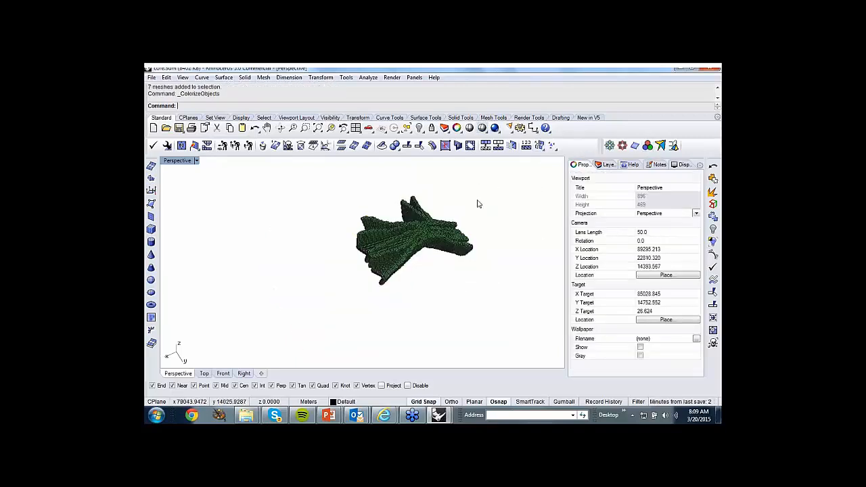
Hide the large main mesh piece and examine the small detached blocks close up and from afar.
click(402, 205)
click(420, 128)
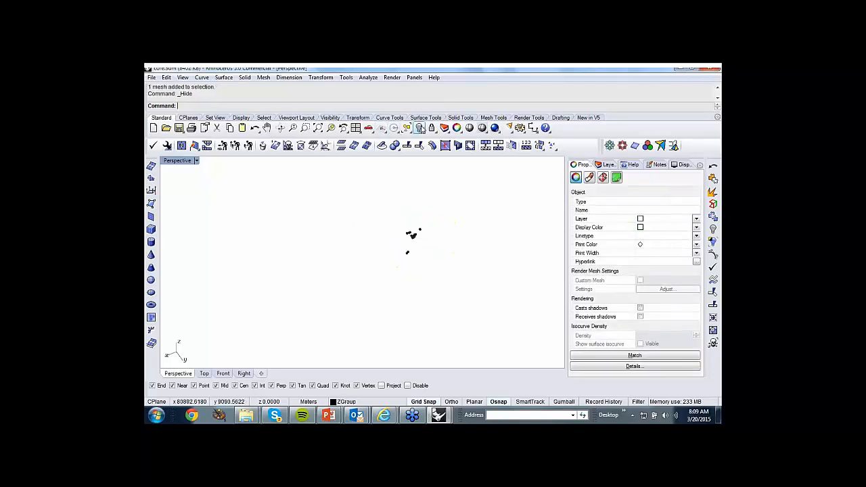
scroll(417, 249, up, 3)
right_drag(417, 249, 377, 251)
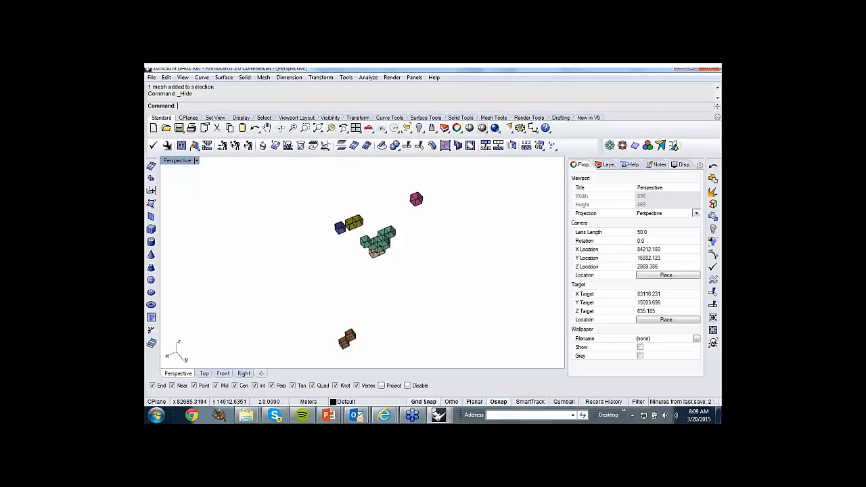
scroll(375, 254, down, 4)
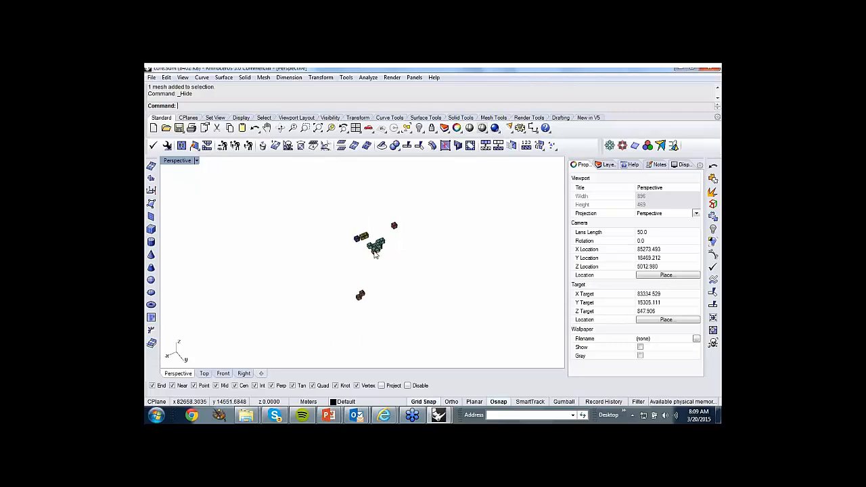
scroll(375, 251, up, 4)
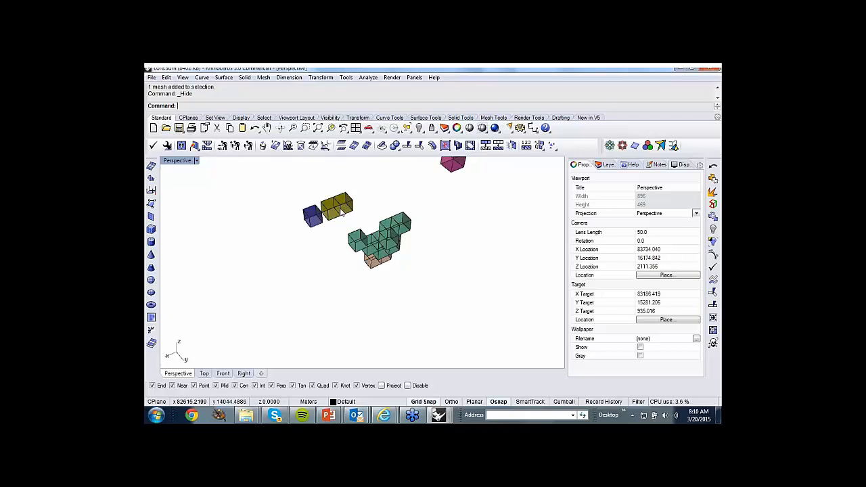
scroll(376, 257, down, 5)
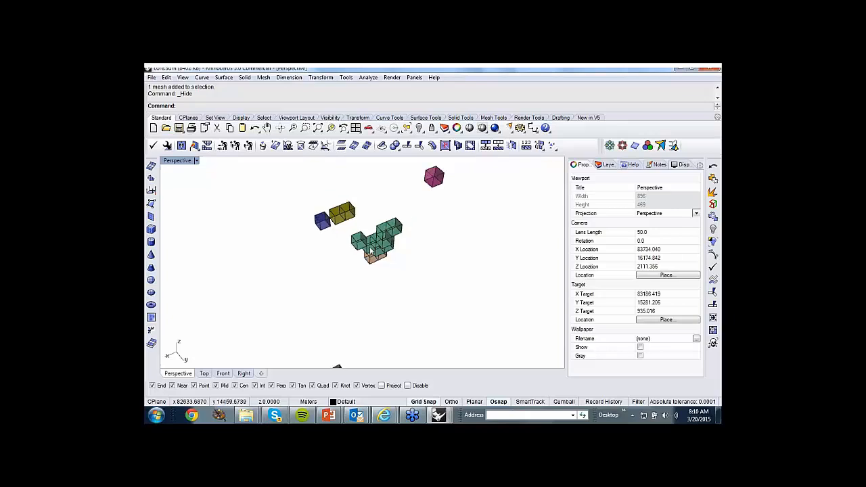
right_drag(374, 256, 376, 261)
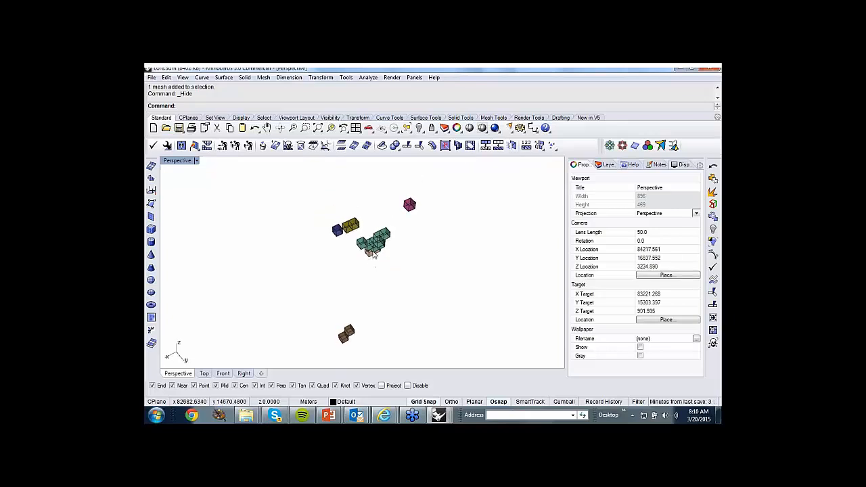
scroll(418, 264, down, 3)
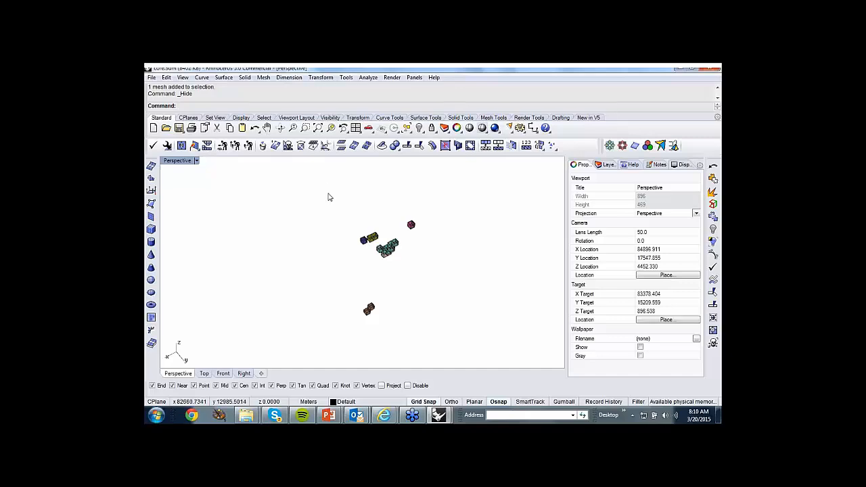
Undo the hiding, colorizing and splitting of the block mesh, and select the mesh briefly to check its object type.
key(ctrl+z)
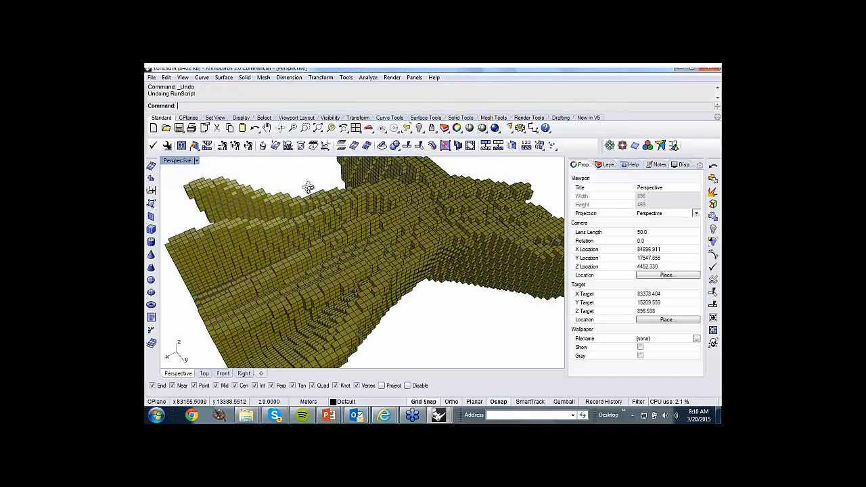
click(286, 193)
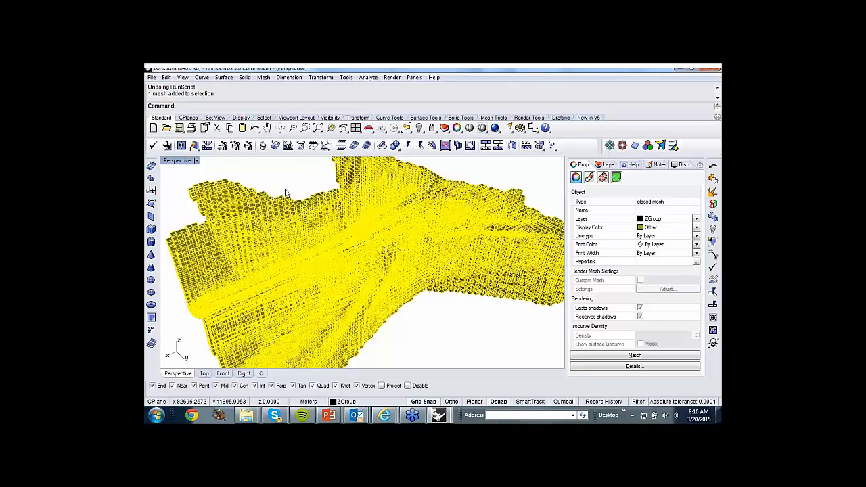
click(285, 192)
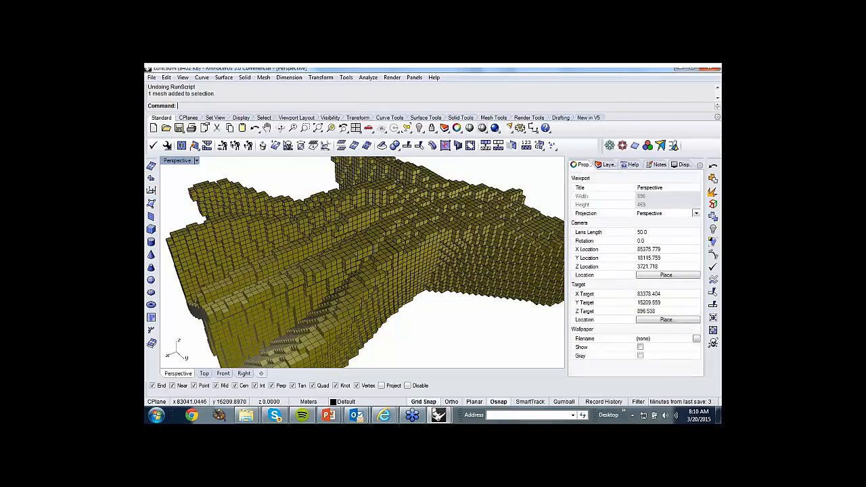